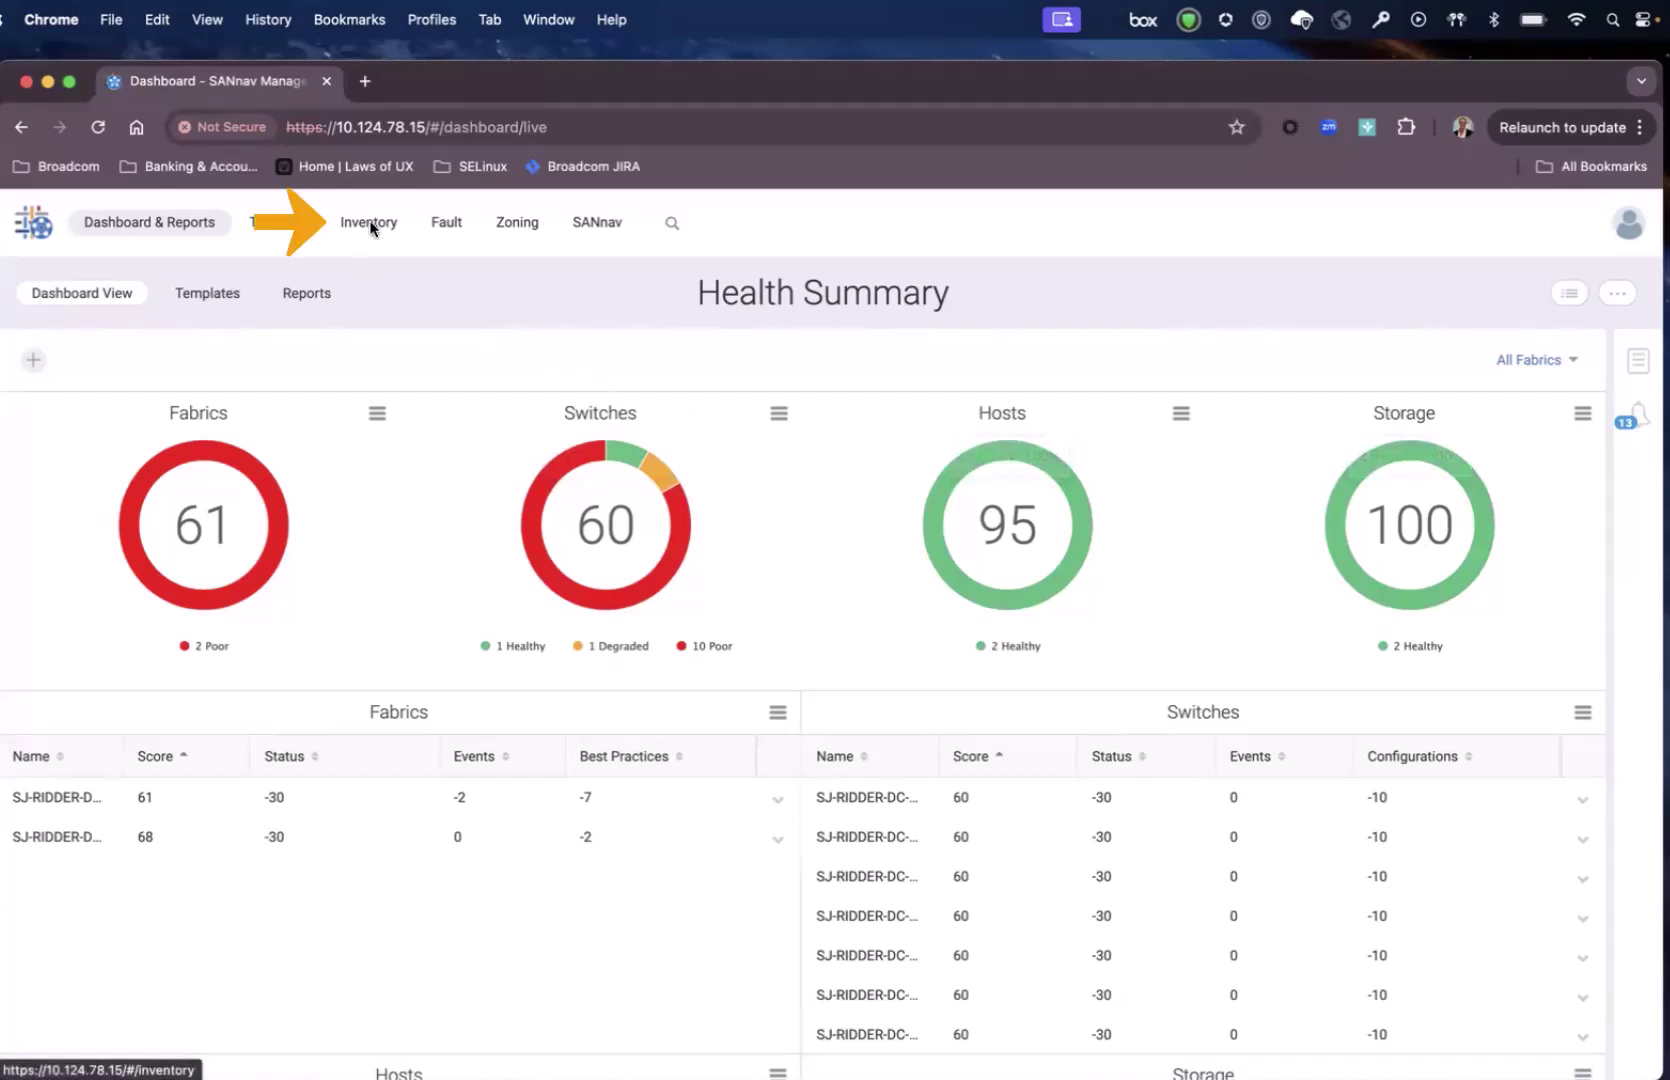
View the Hosts inventory list and the Storage inventory list.
left_click(353, 240)
left_click(89, 300)
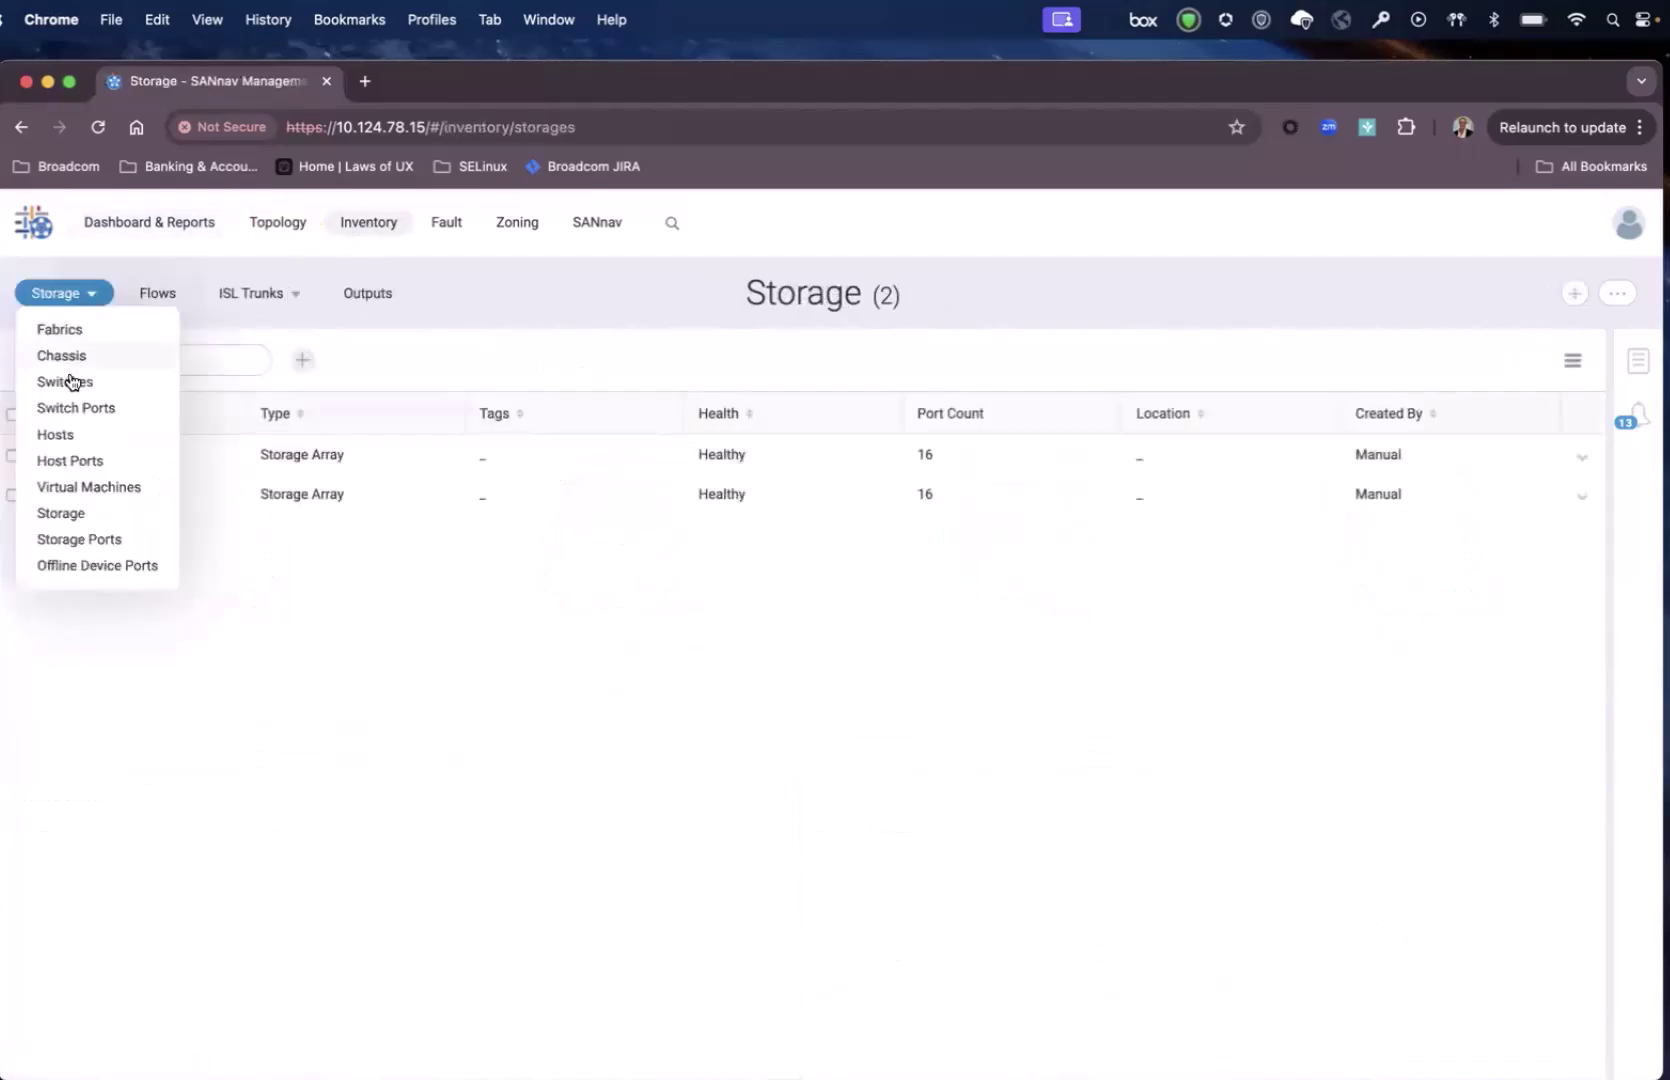
left_click(64, 432)
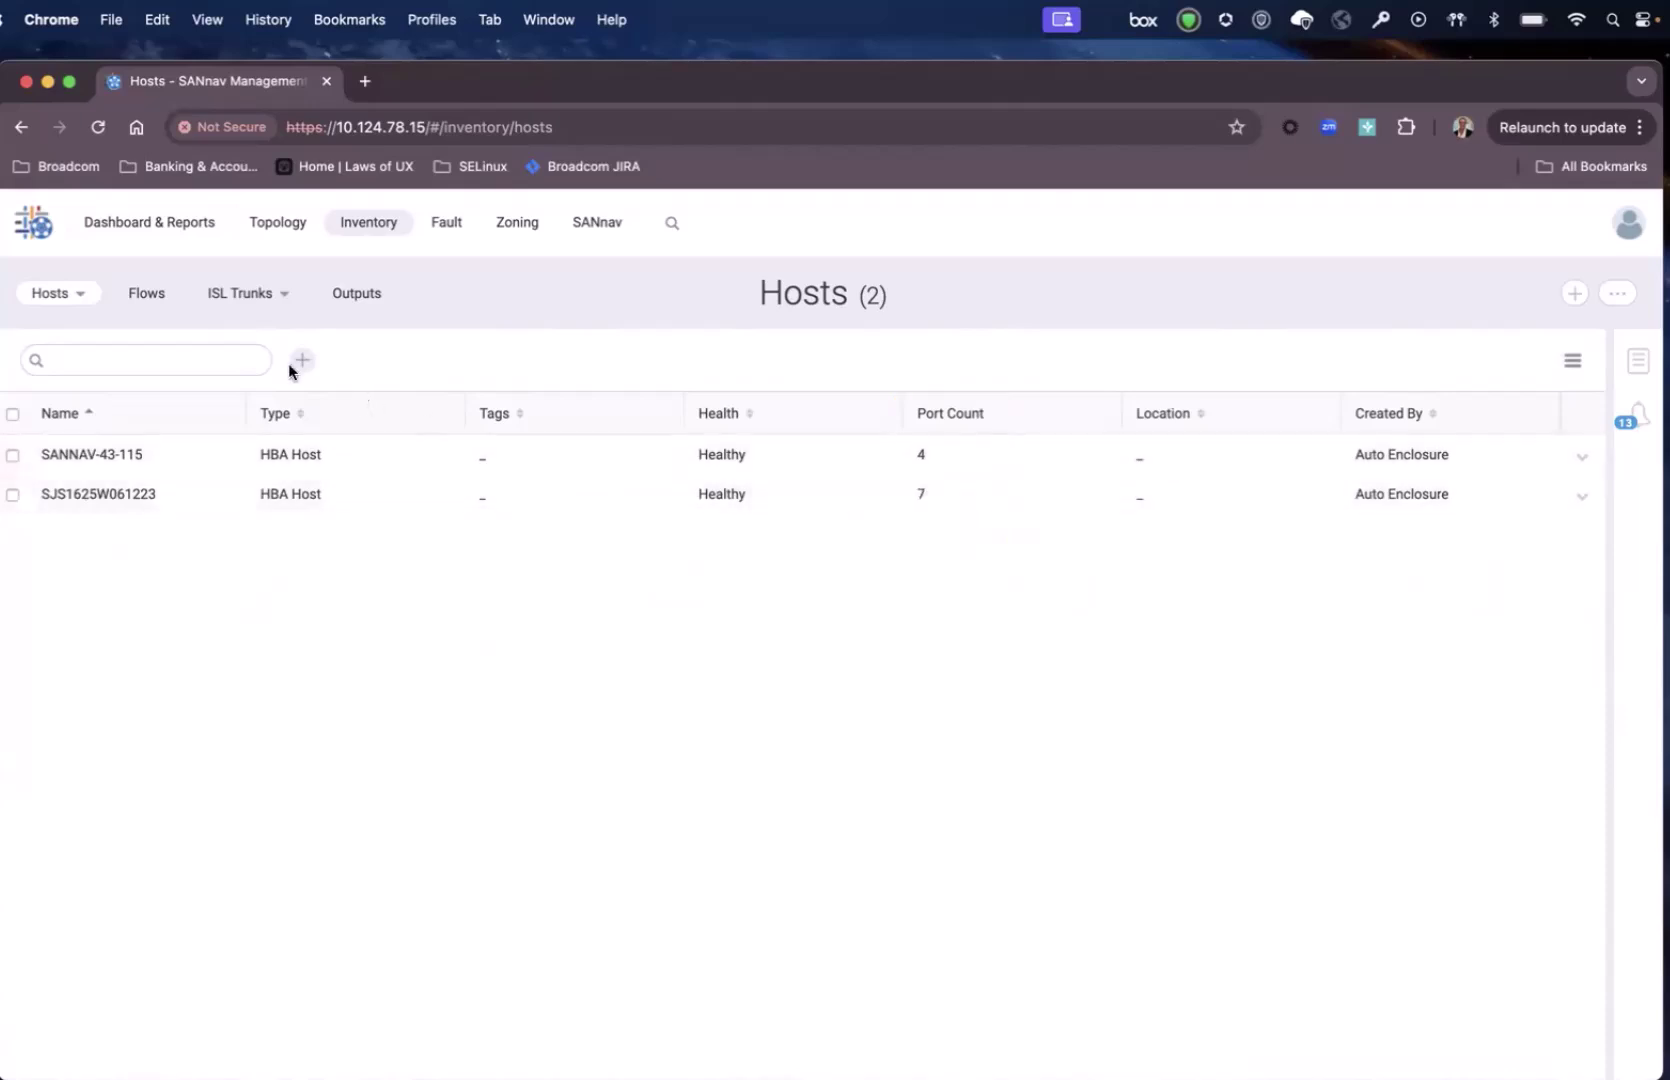
left_click(46, 296)
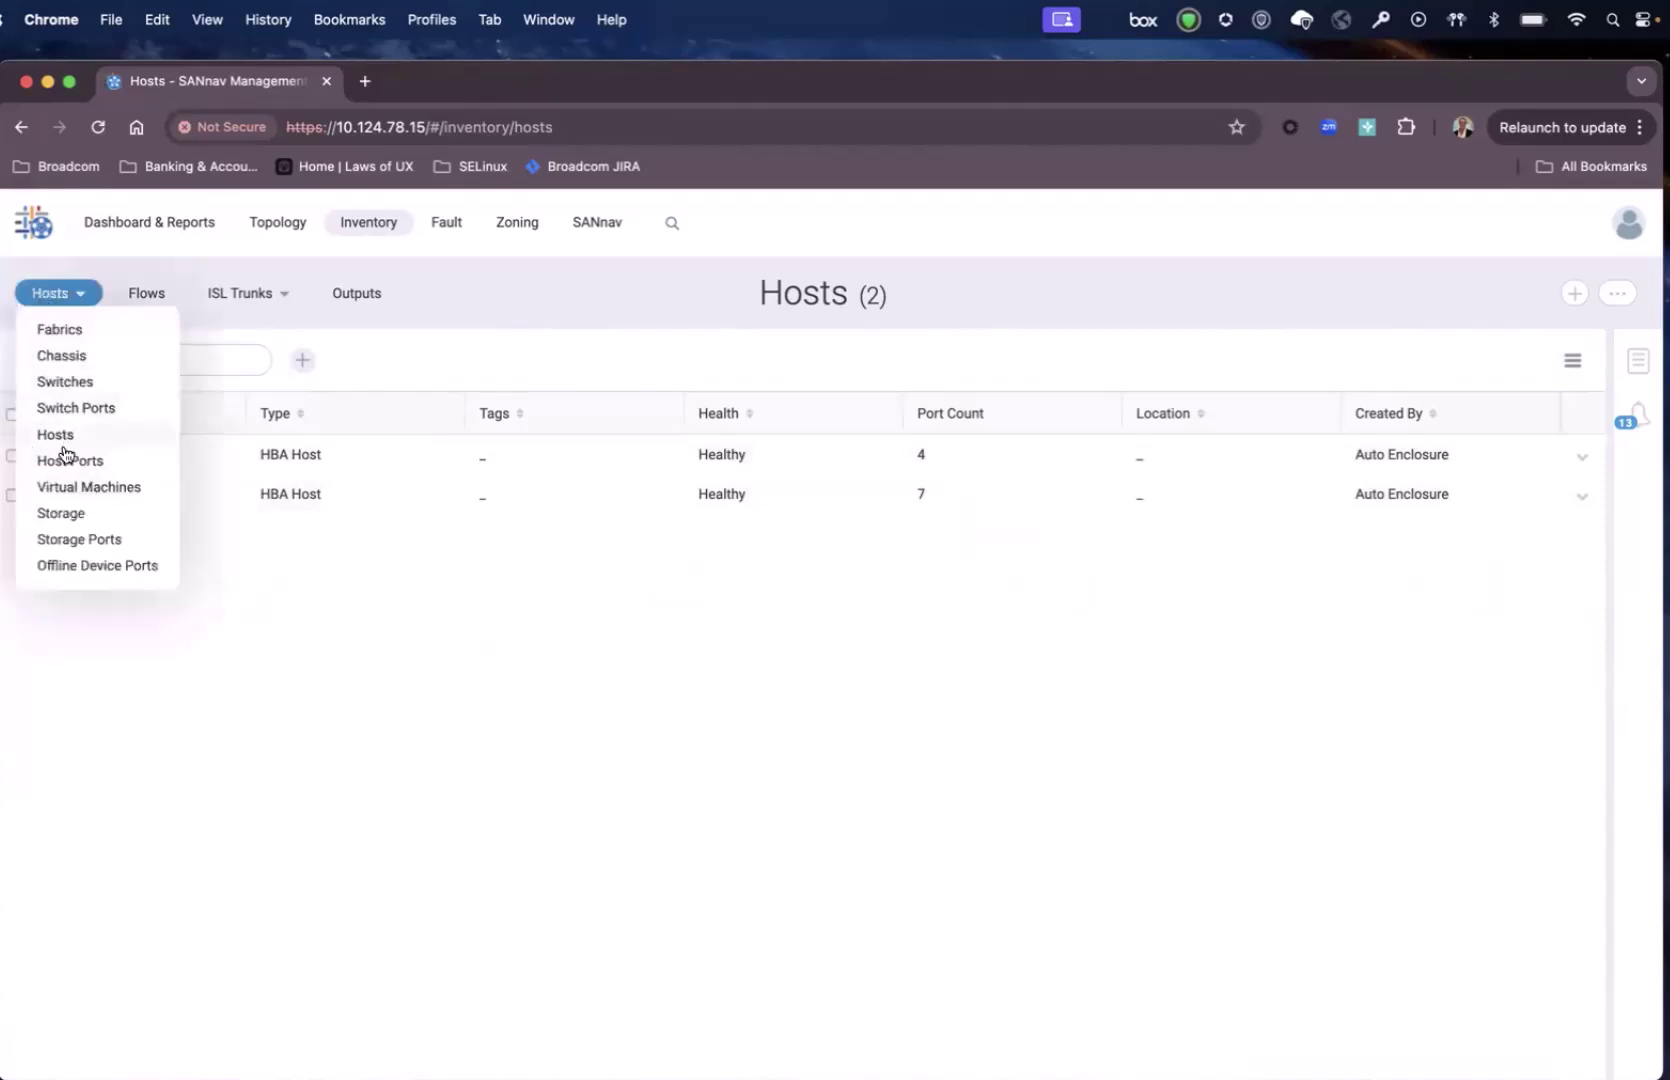
left_click(60, 514)
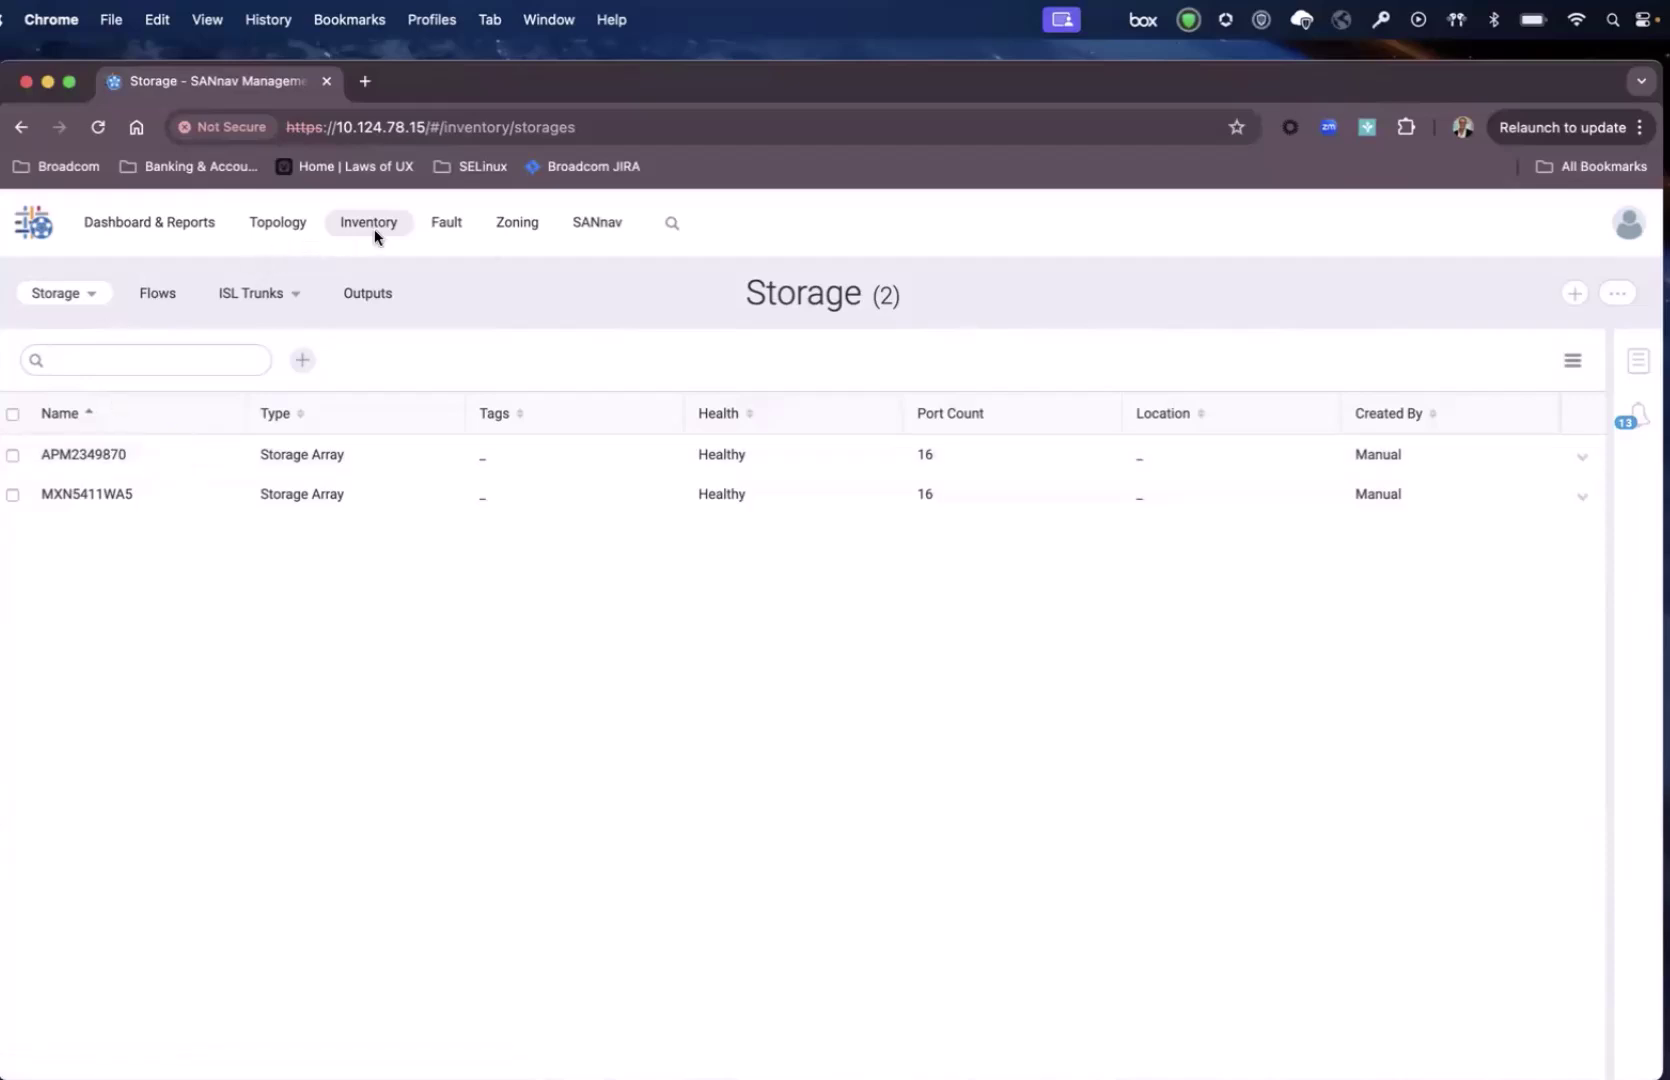
Open the saved topology SJ_RIDDER_DC_SAN_A and examine its host connections.
left_click(270, 228)
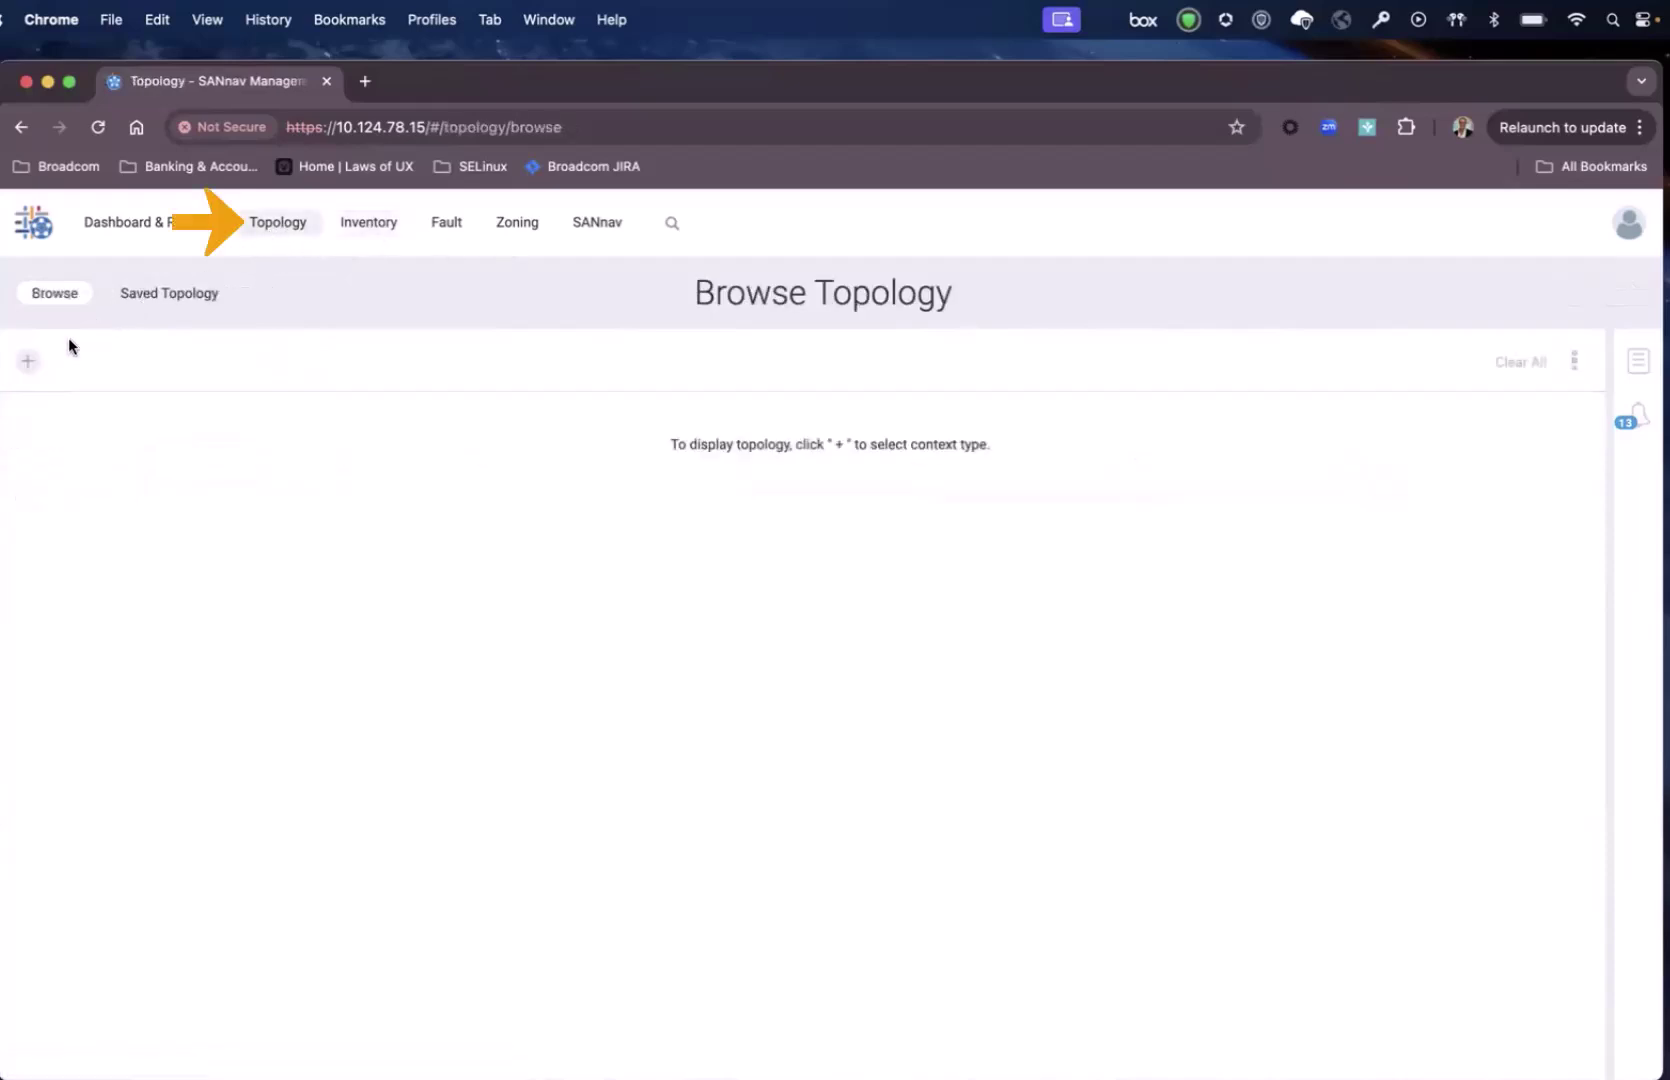
left_click(145, 296)
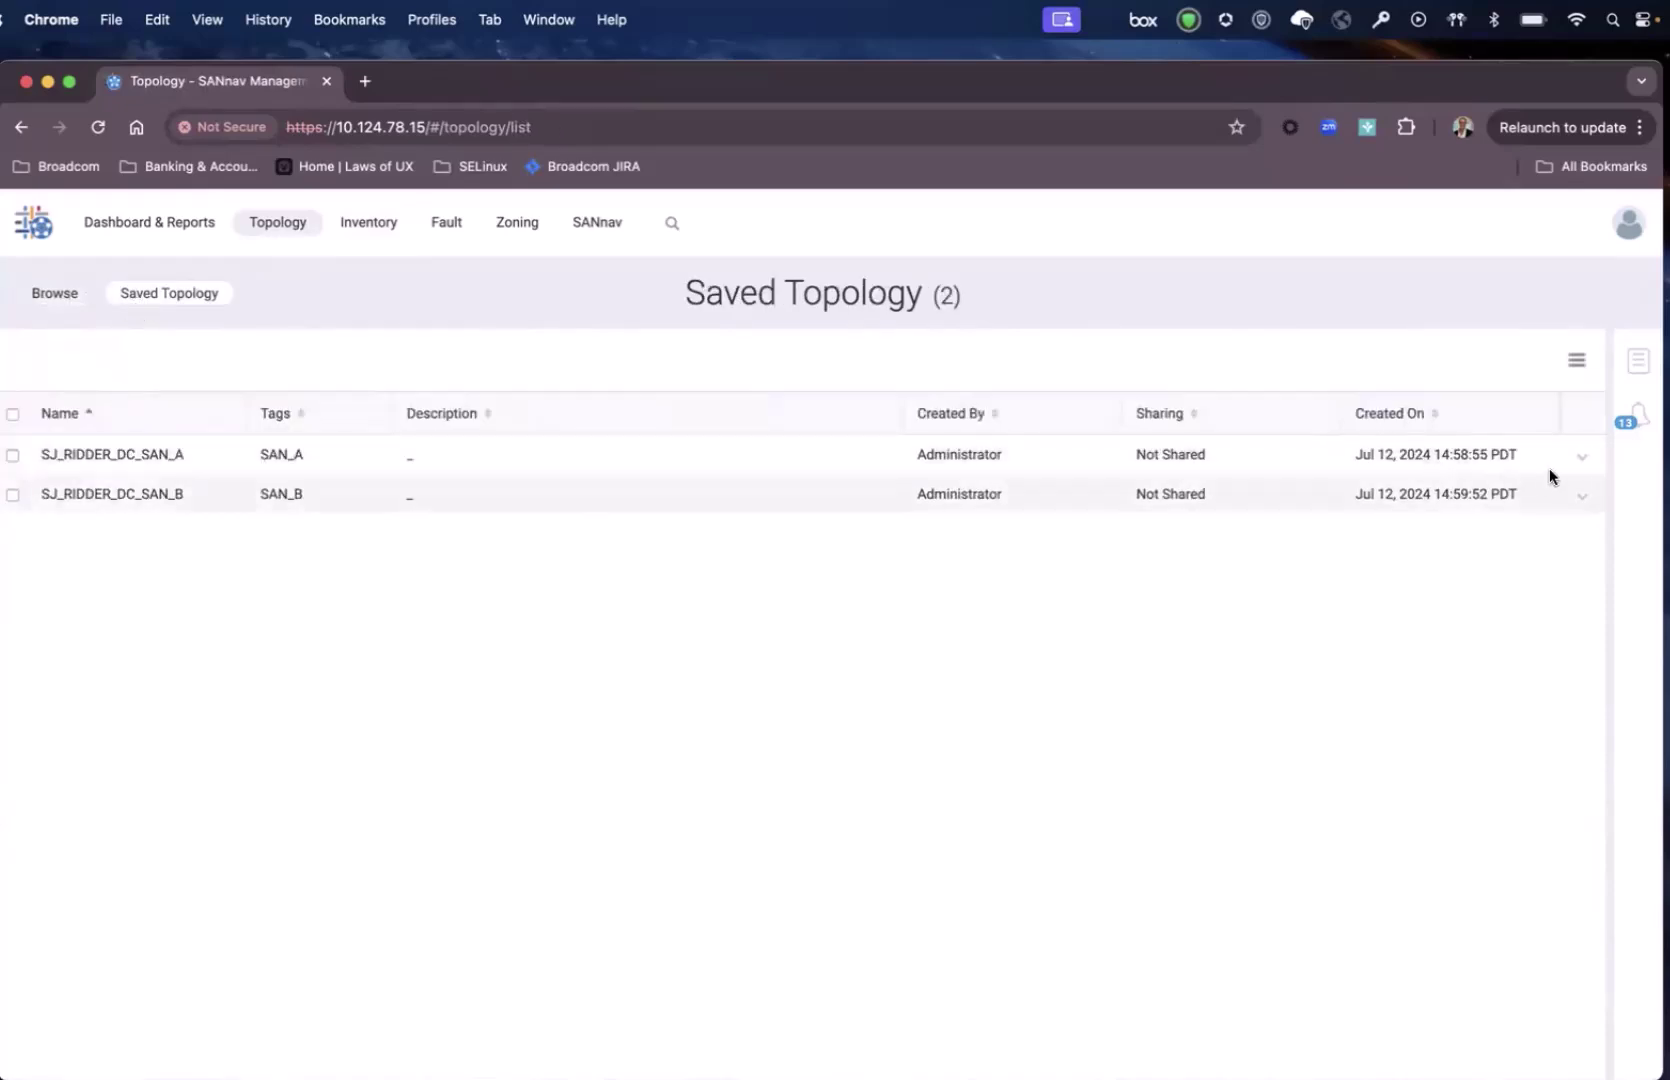
left_click(1585, 469)
left_click(1551, 495)
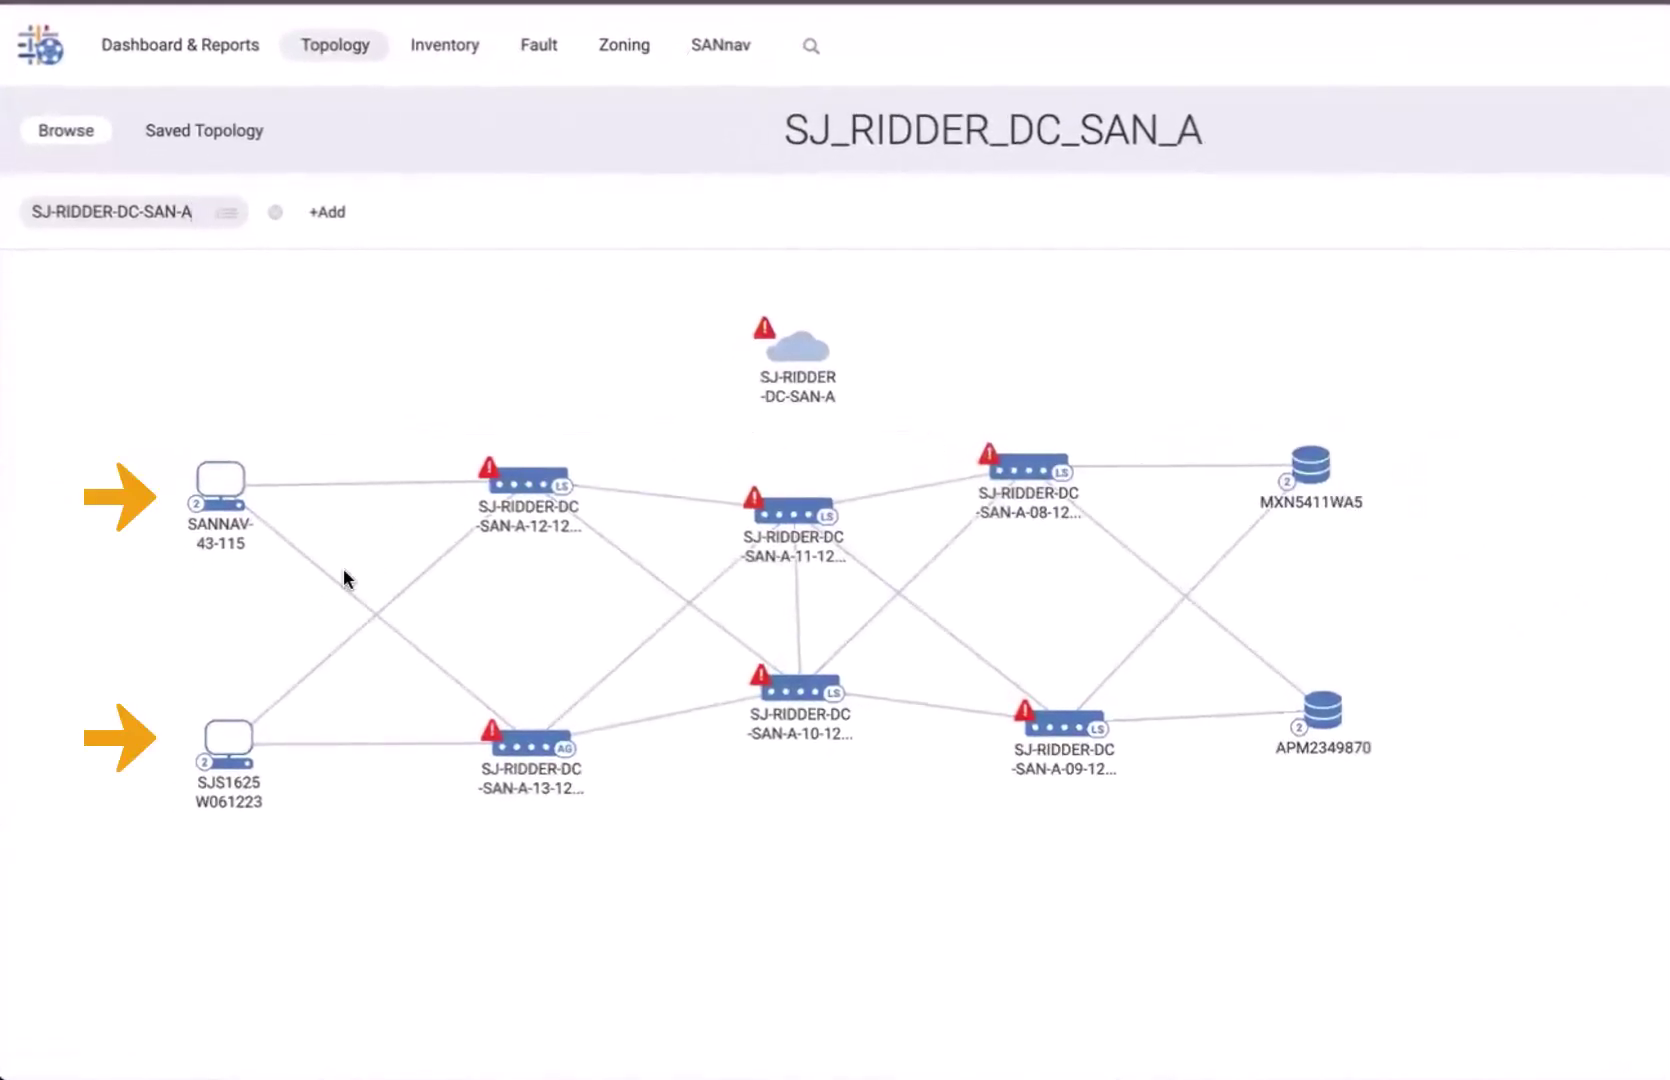
mouse_move(228, 498)
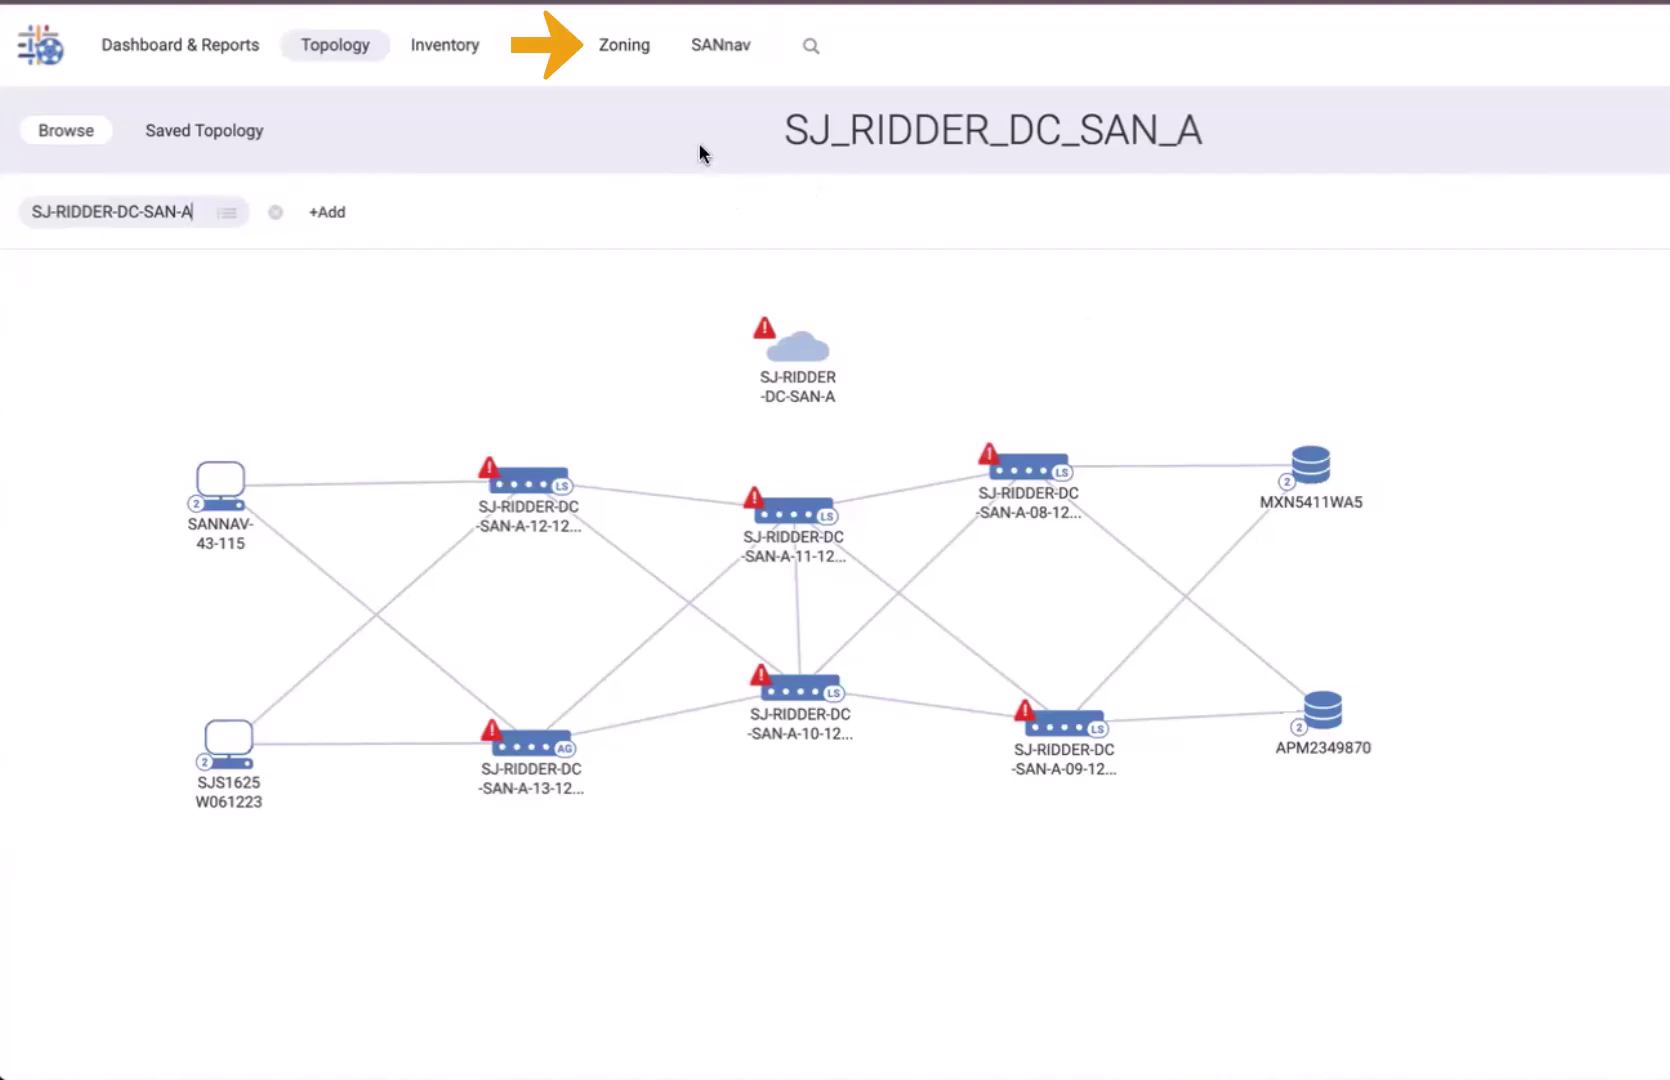
Review the system zoning policies, including the default zone type, zone naming policy and zone alias naming policy.
left_click(634, 52)
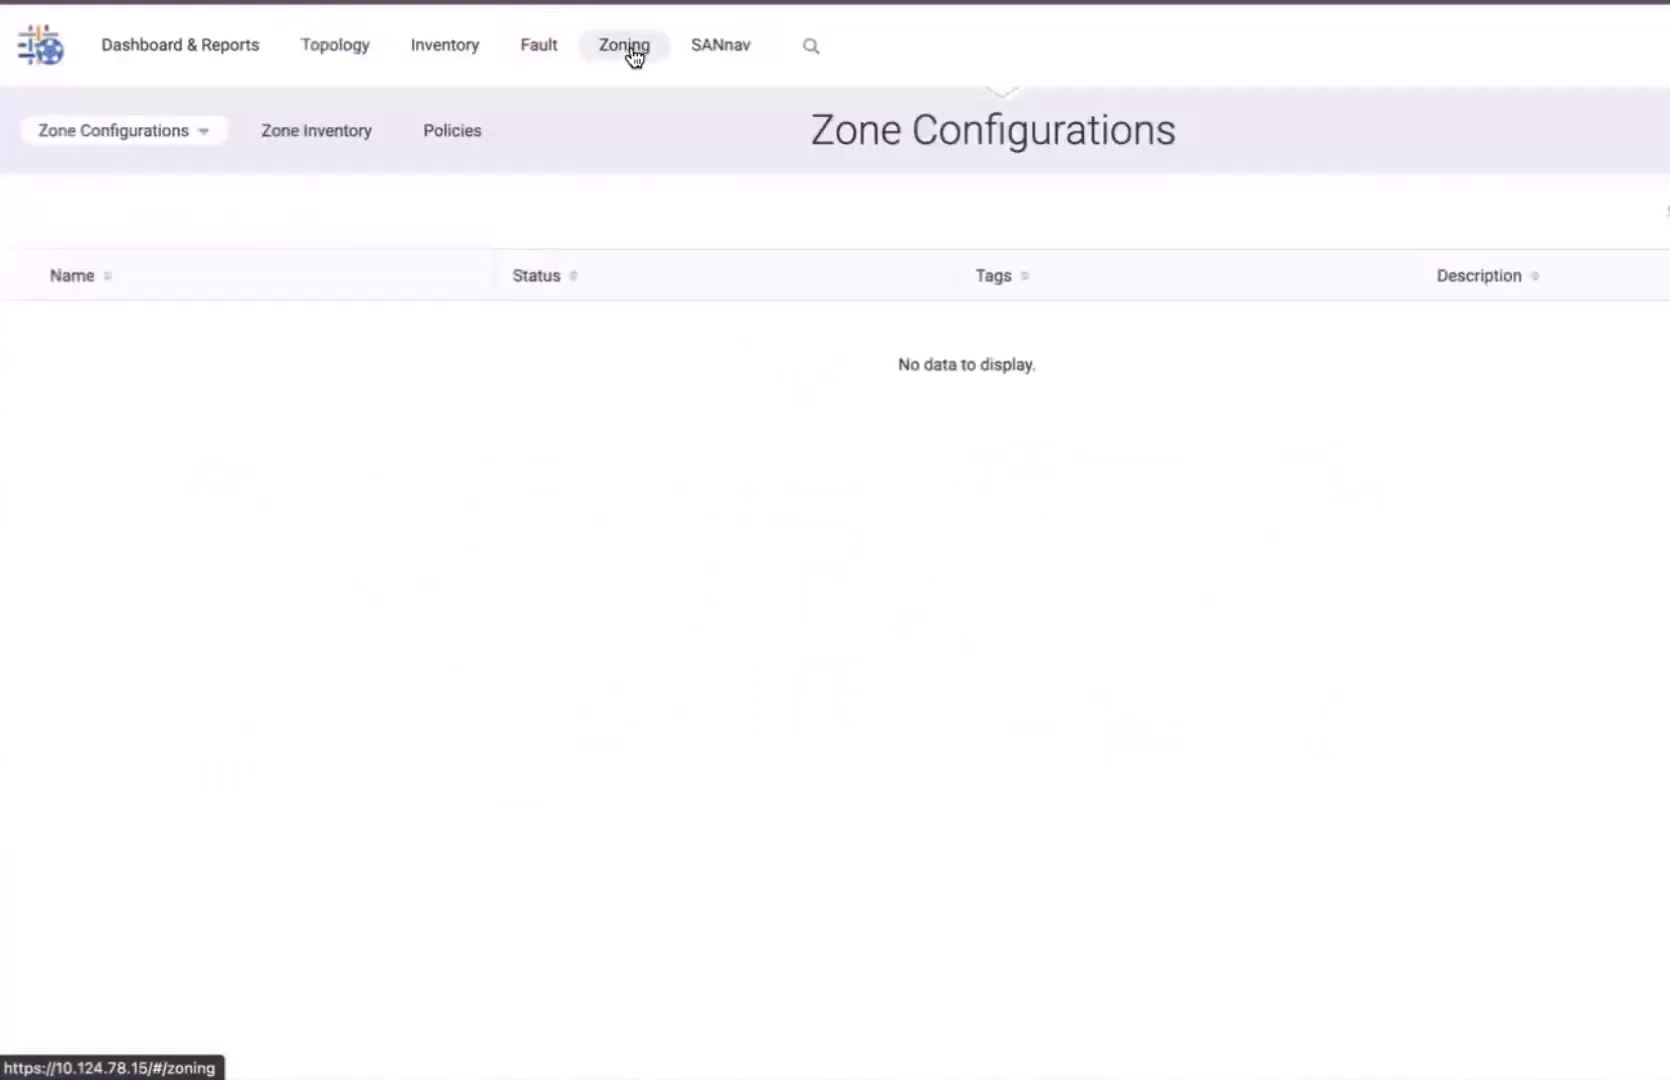
left_click(463, 145)
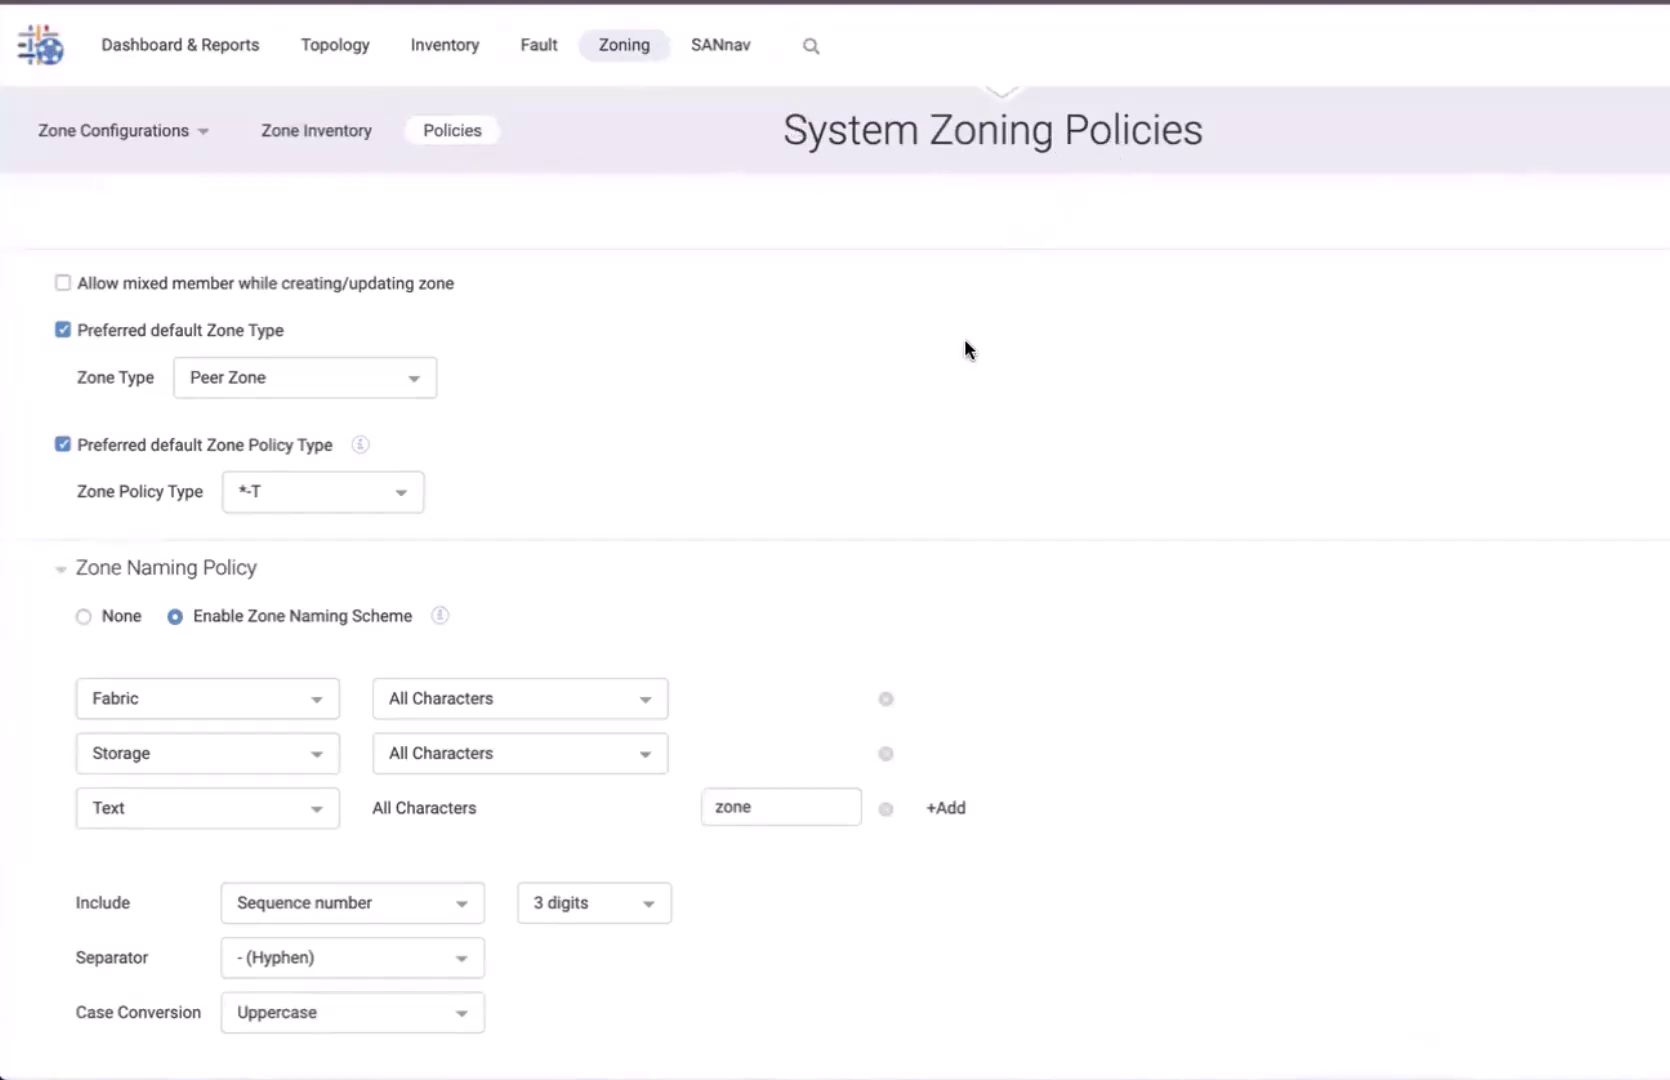
scroll(966, 347, "down", 1)
scroll(966, 347, "up", 1)
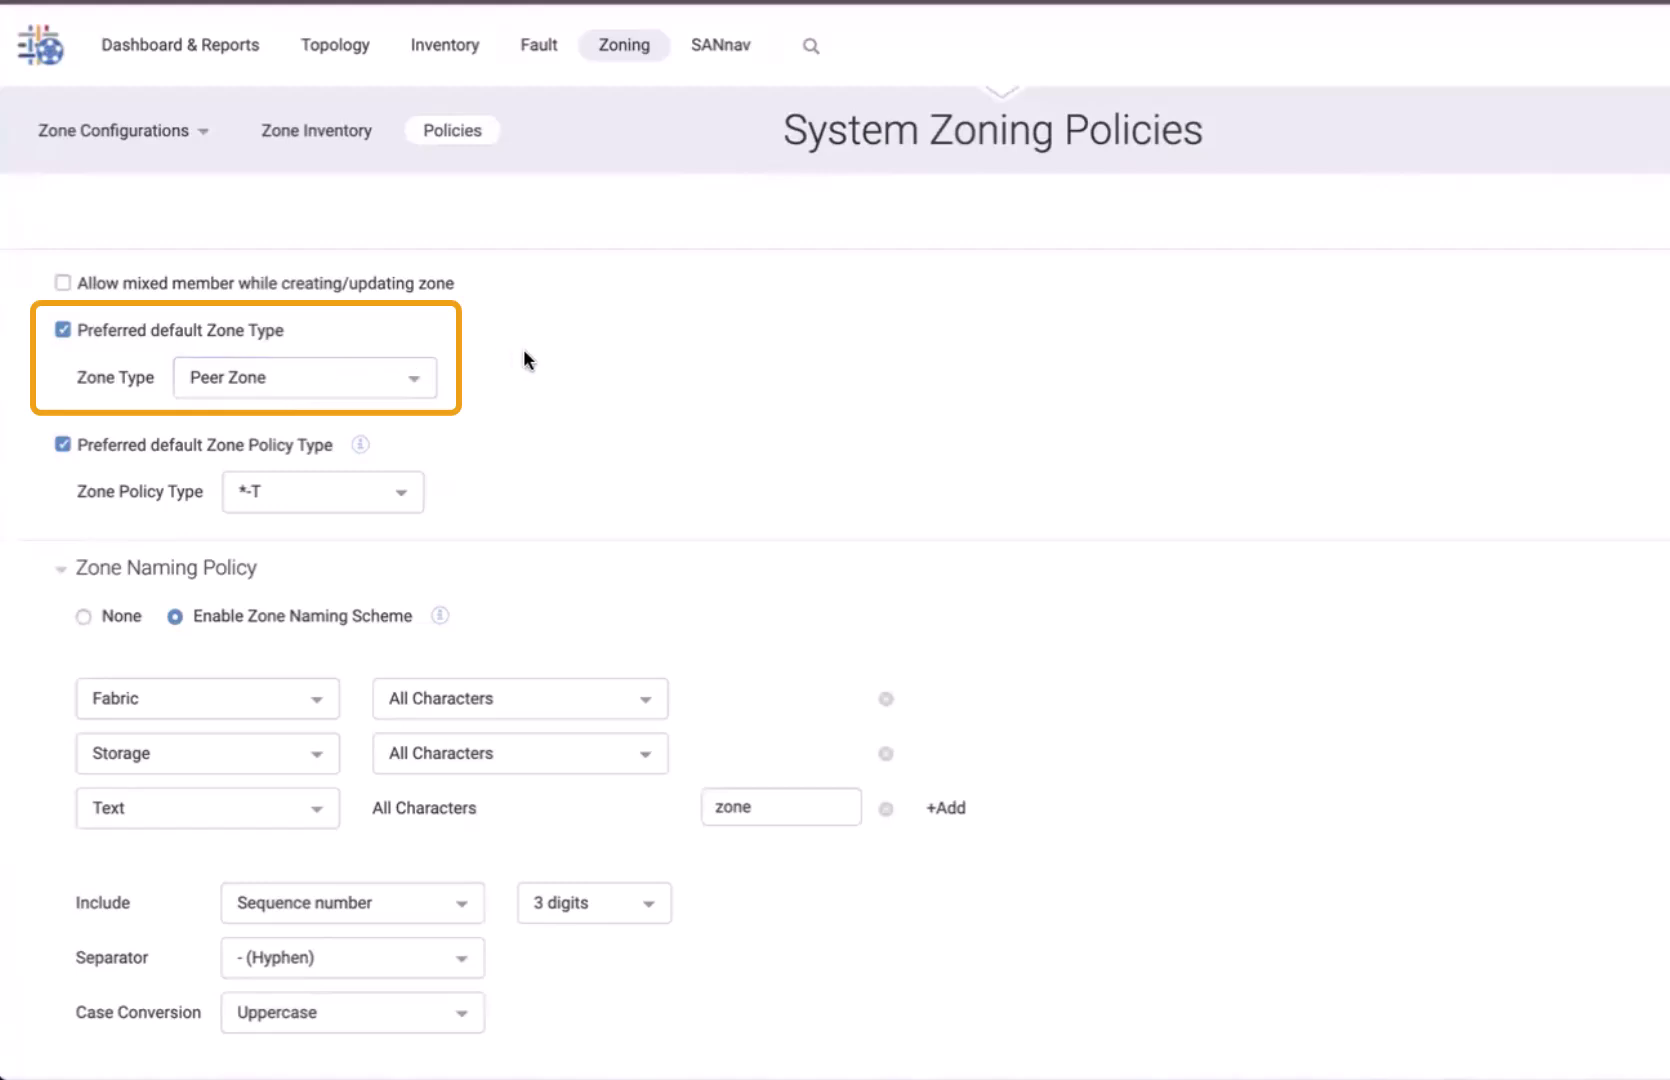
scroll(542, 358, "down", 1)
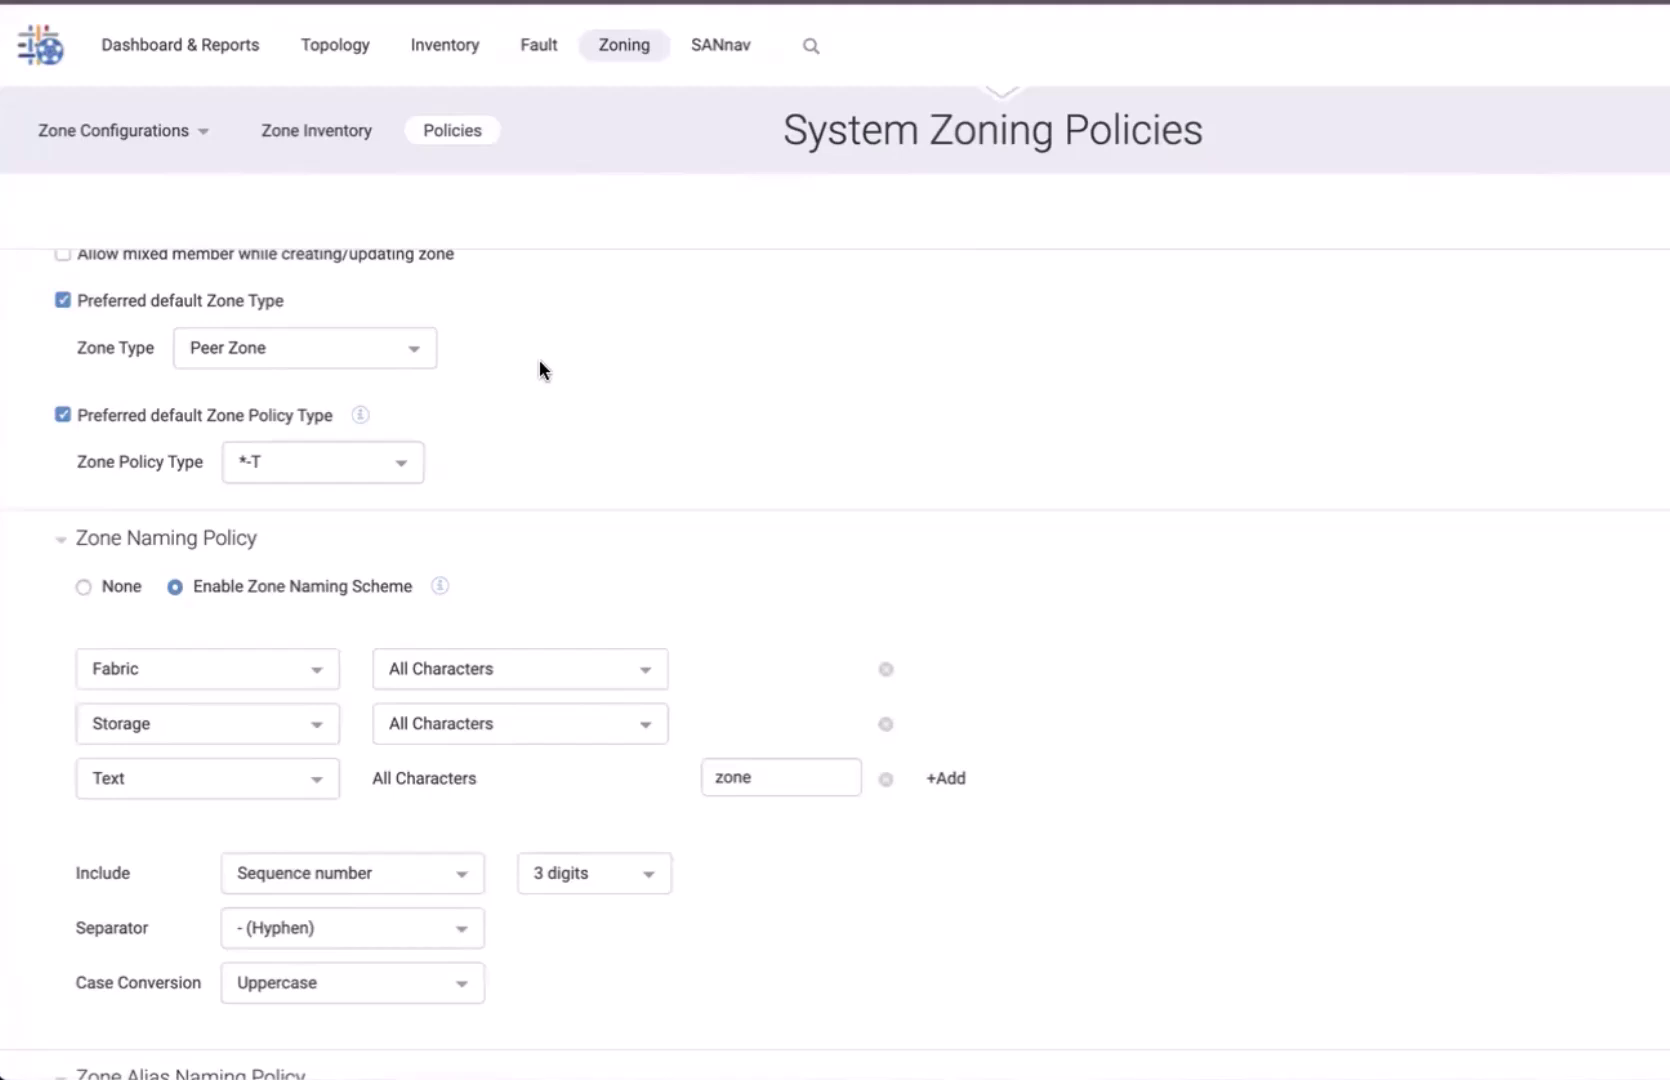
scroll(539, 370, "down", 1)
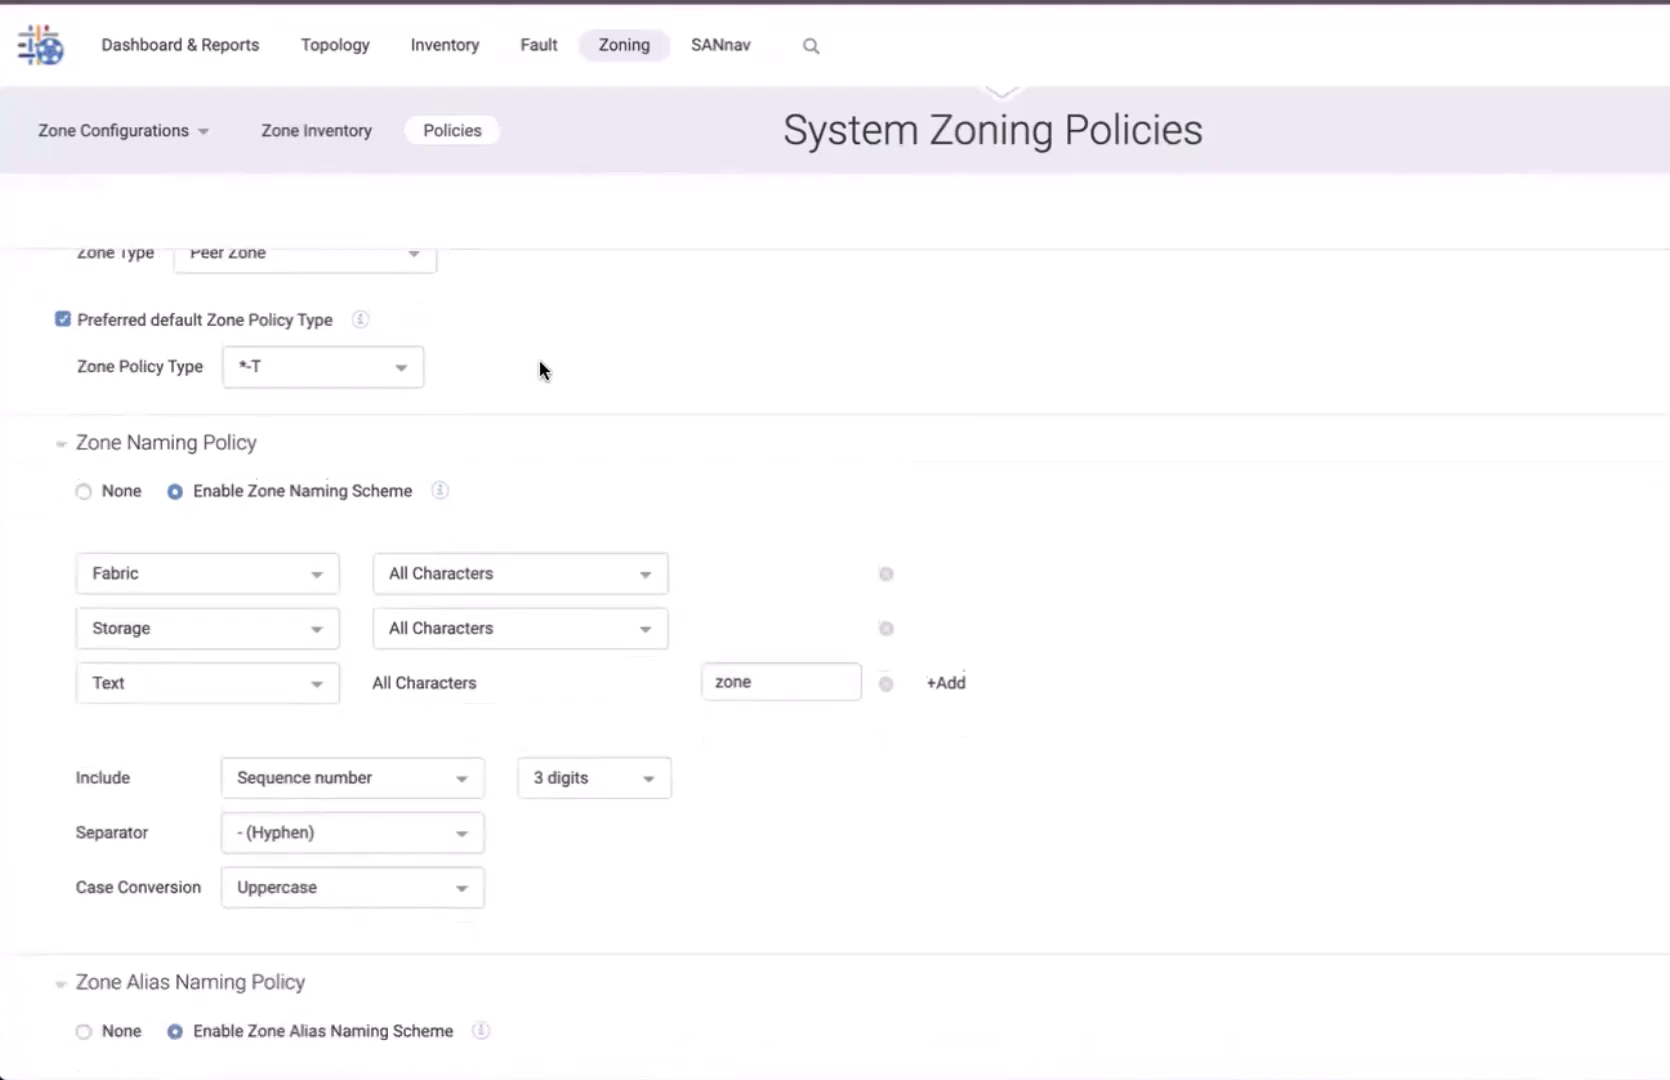
scroll(539, 370, "down", 1)
scroll(539, 370, "down", 1)
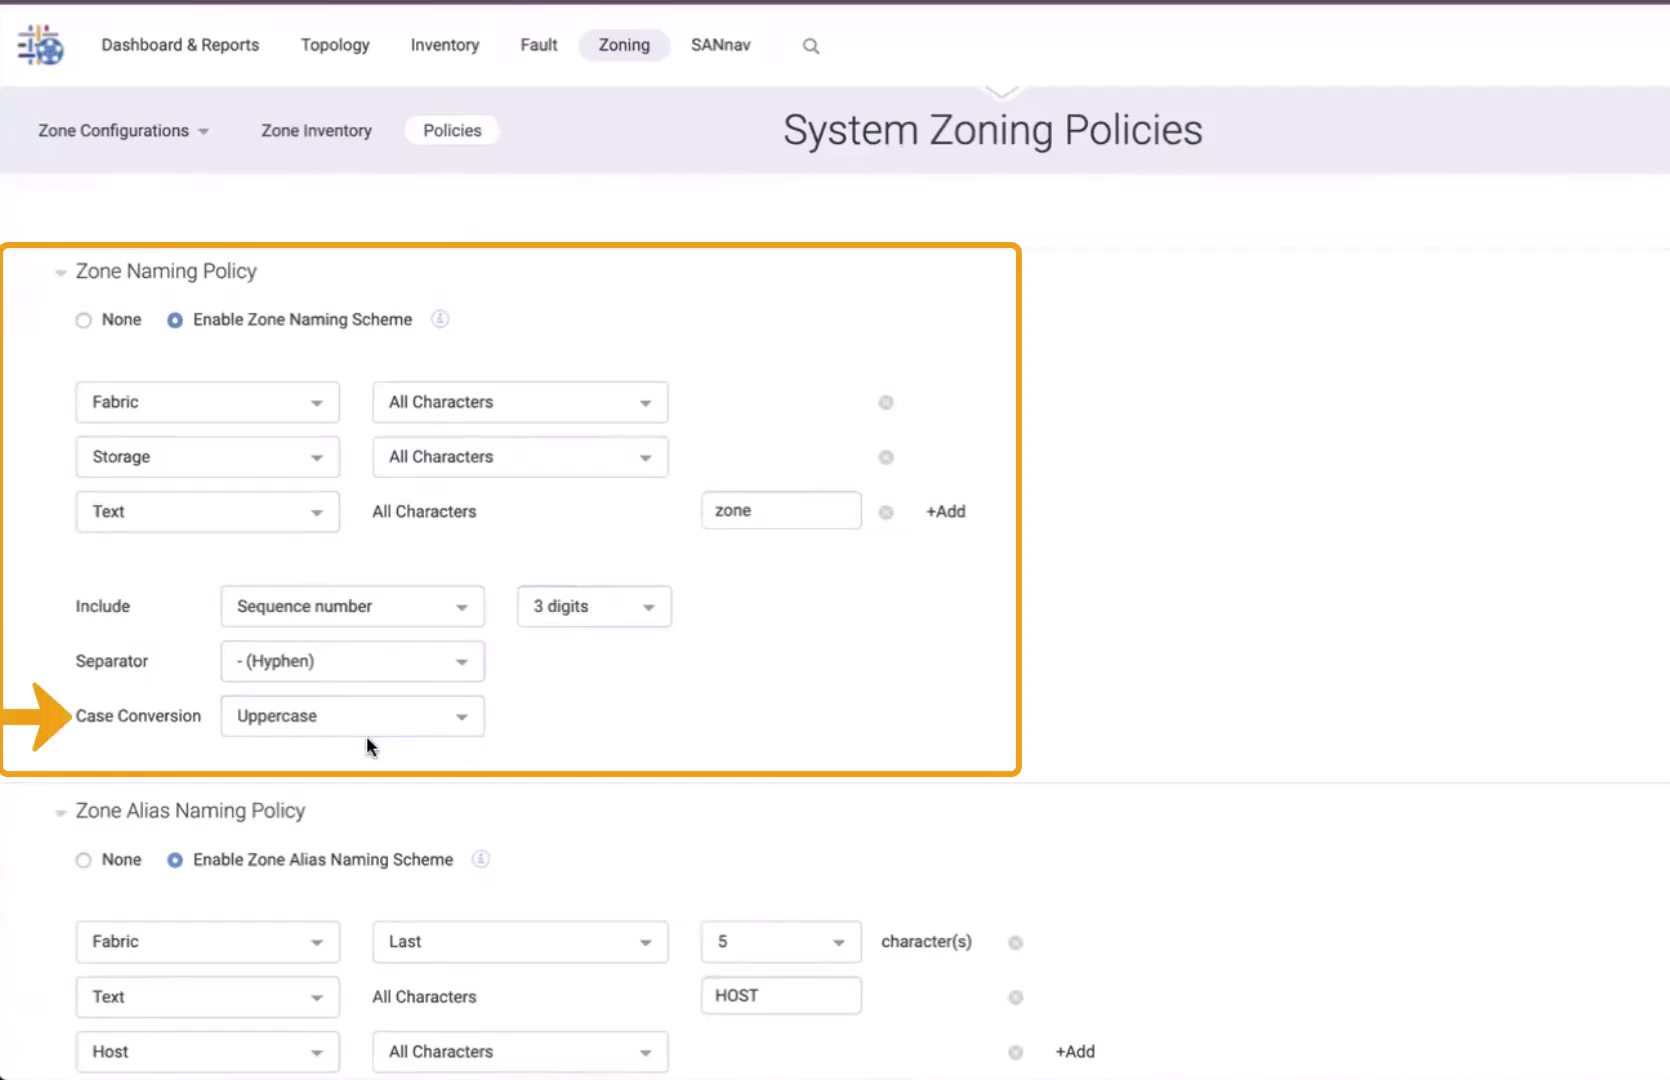
scroll(367, 722, "down", 3)
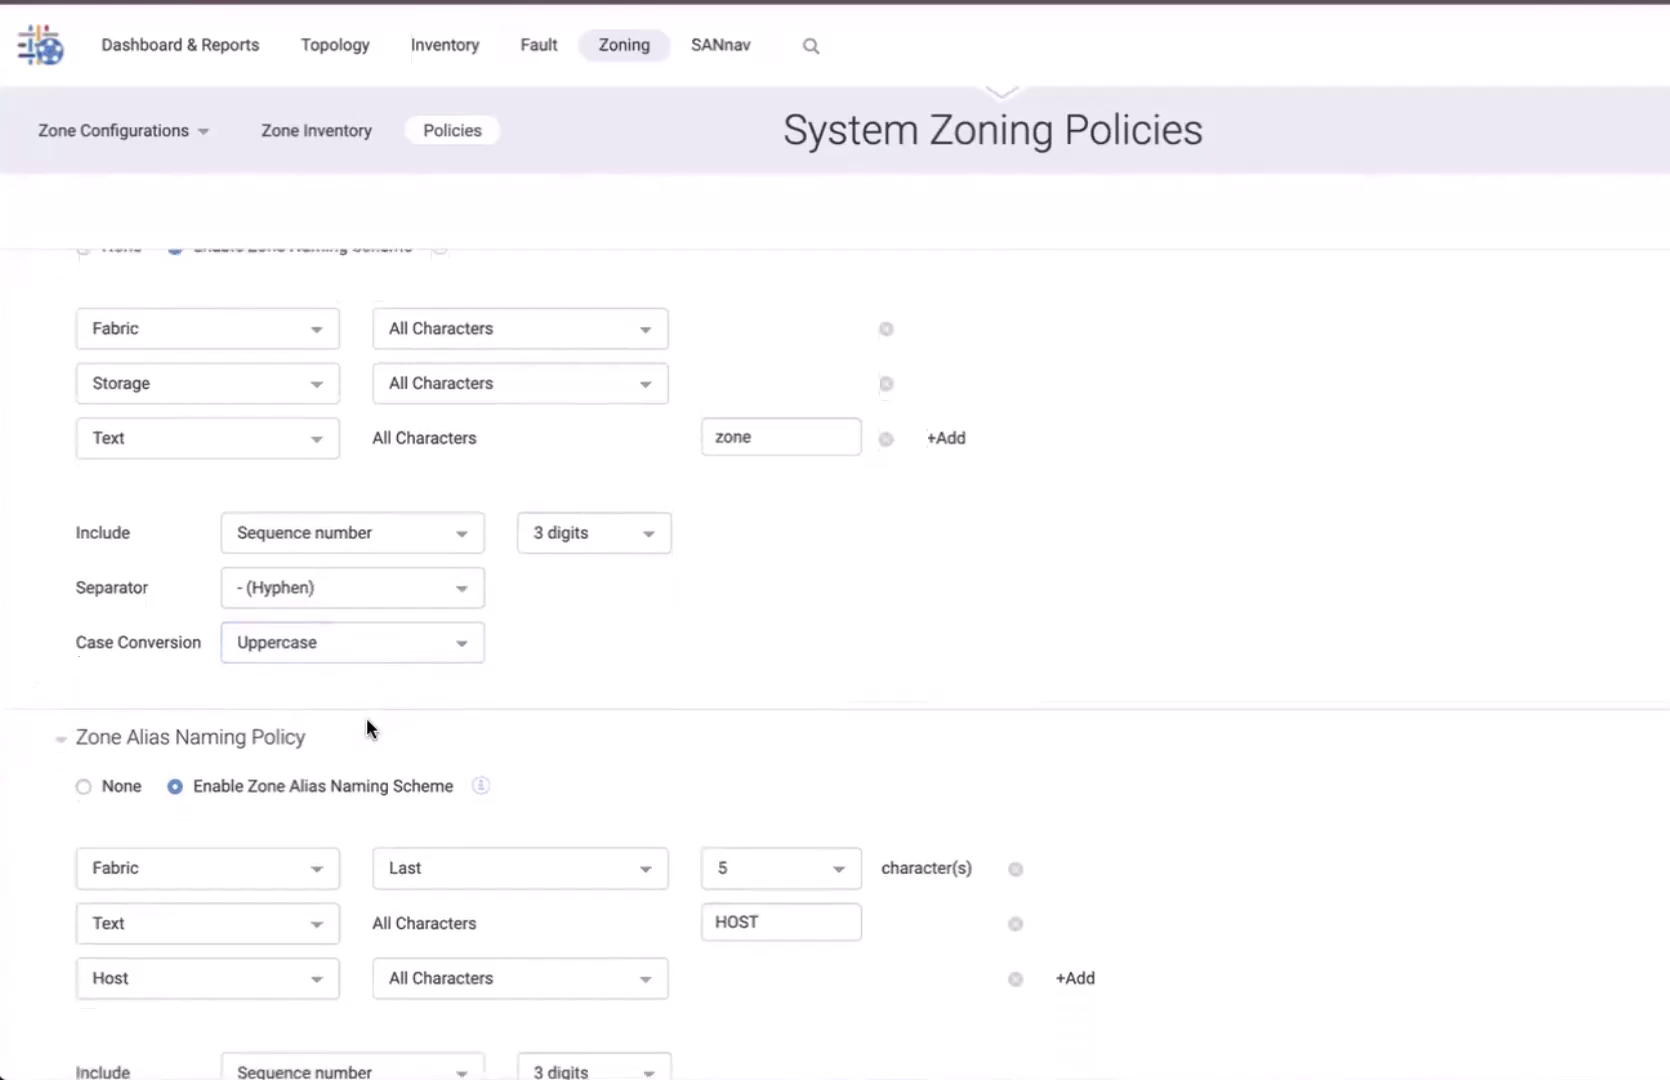
scroll(368, 718, "down", 1)
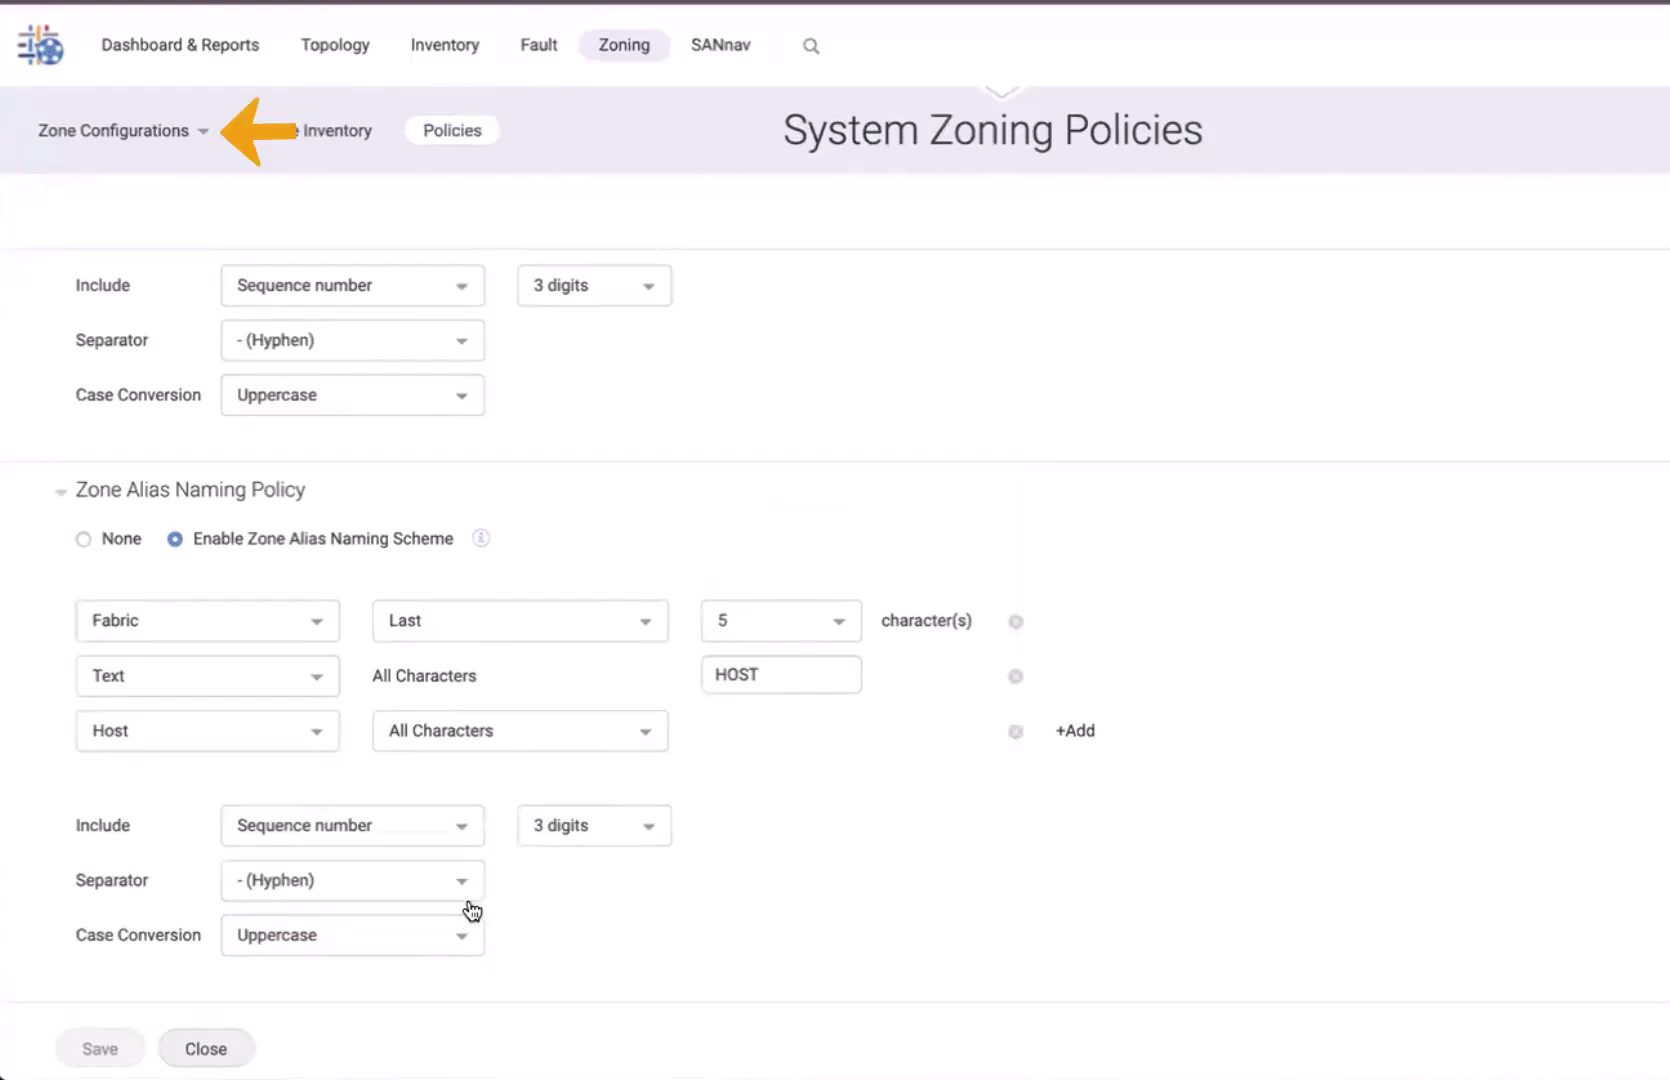
Start creating multiple zone aliases and add all Initiator ports, sorted by type, to the selected members.
left_click(209, 137)
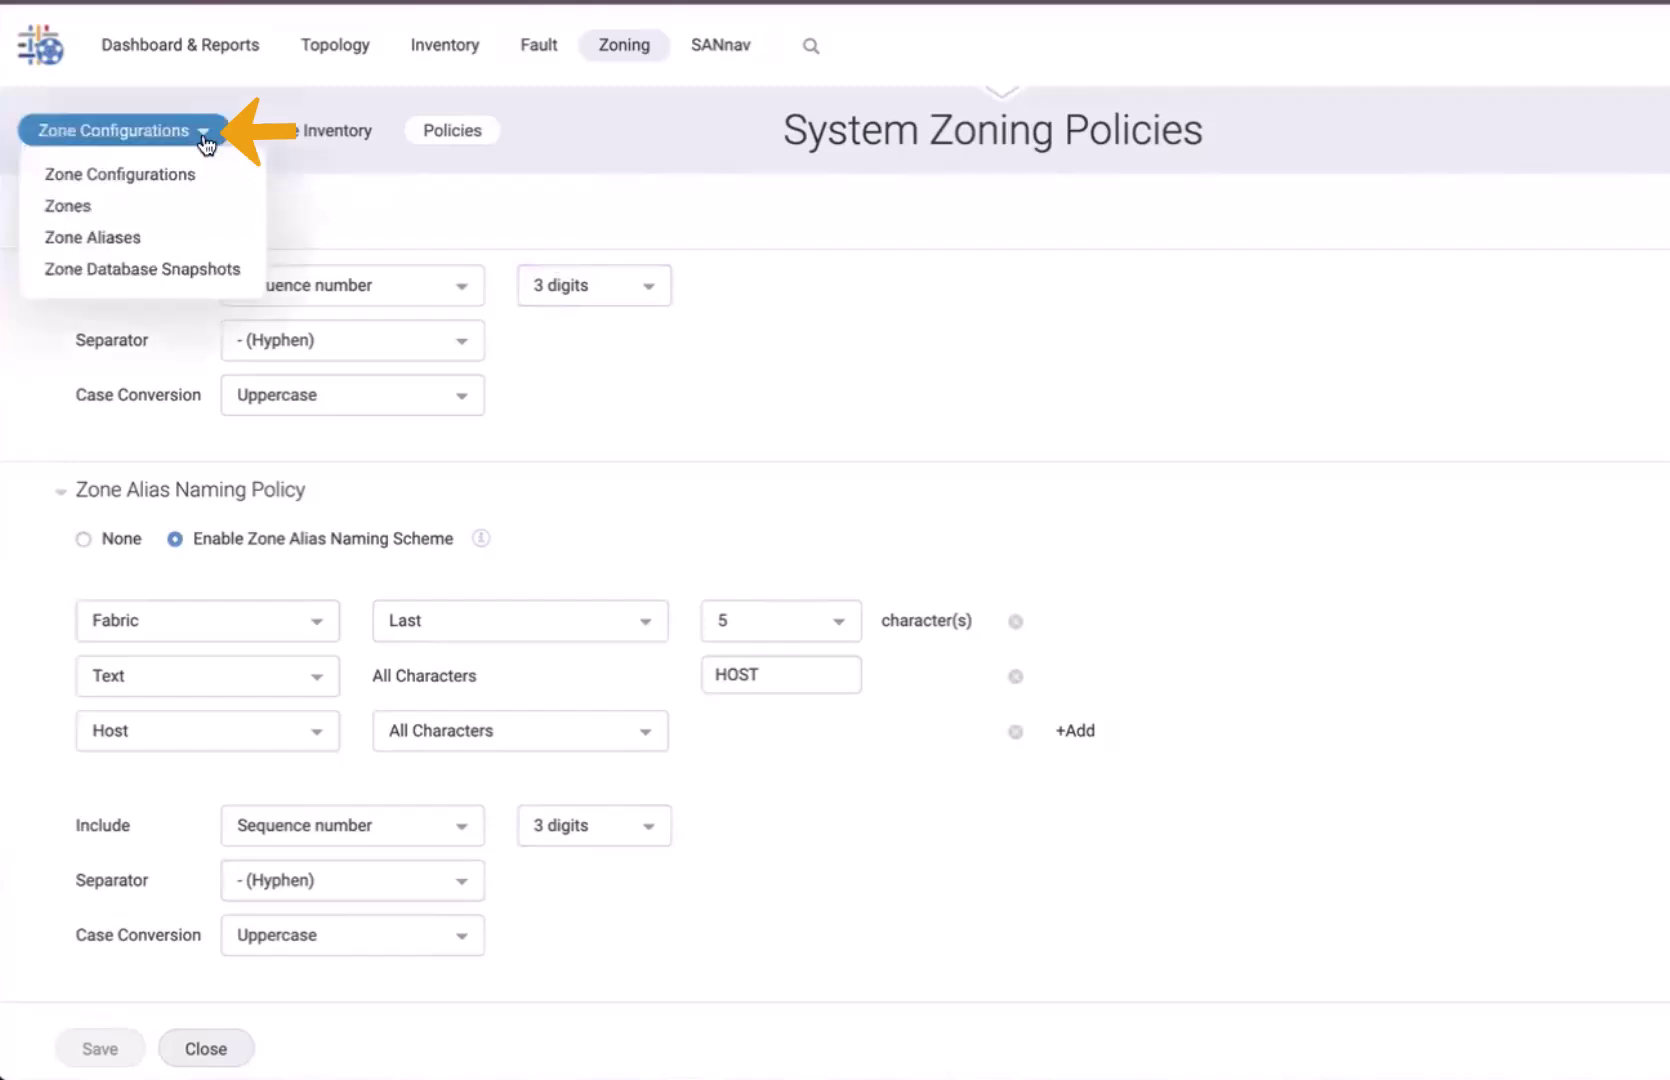
left_click(150, 236)
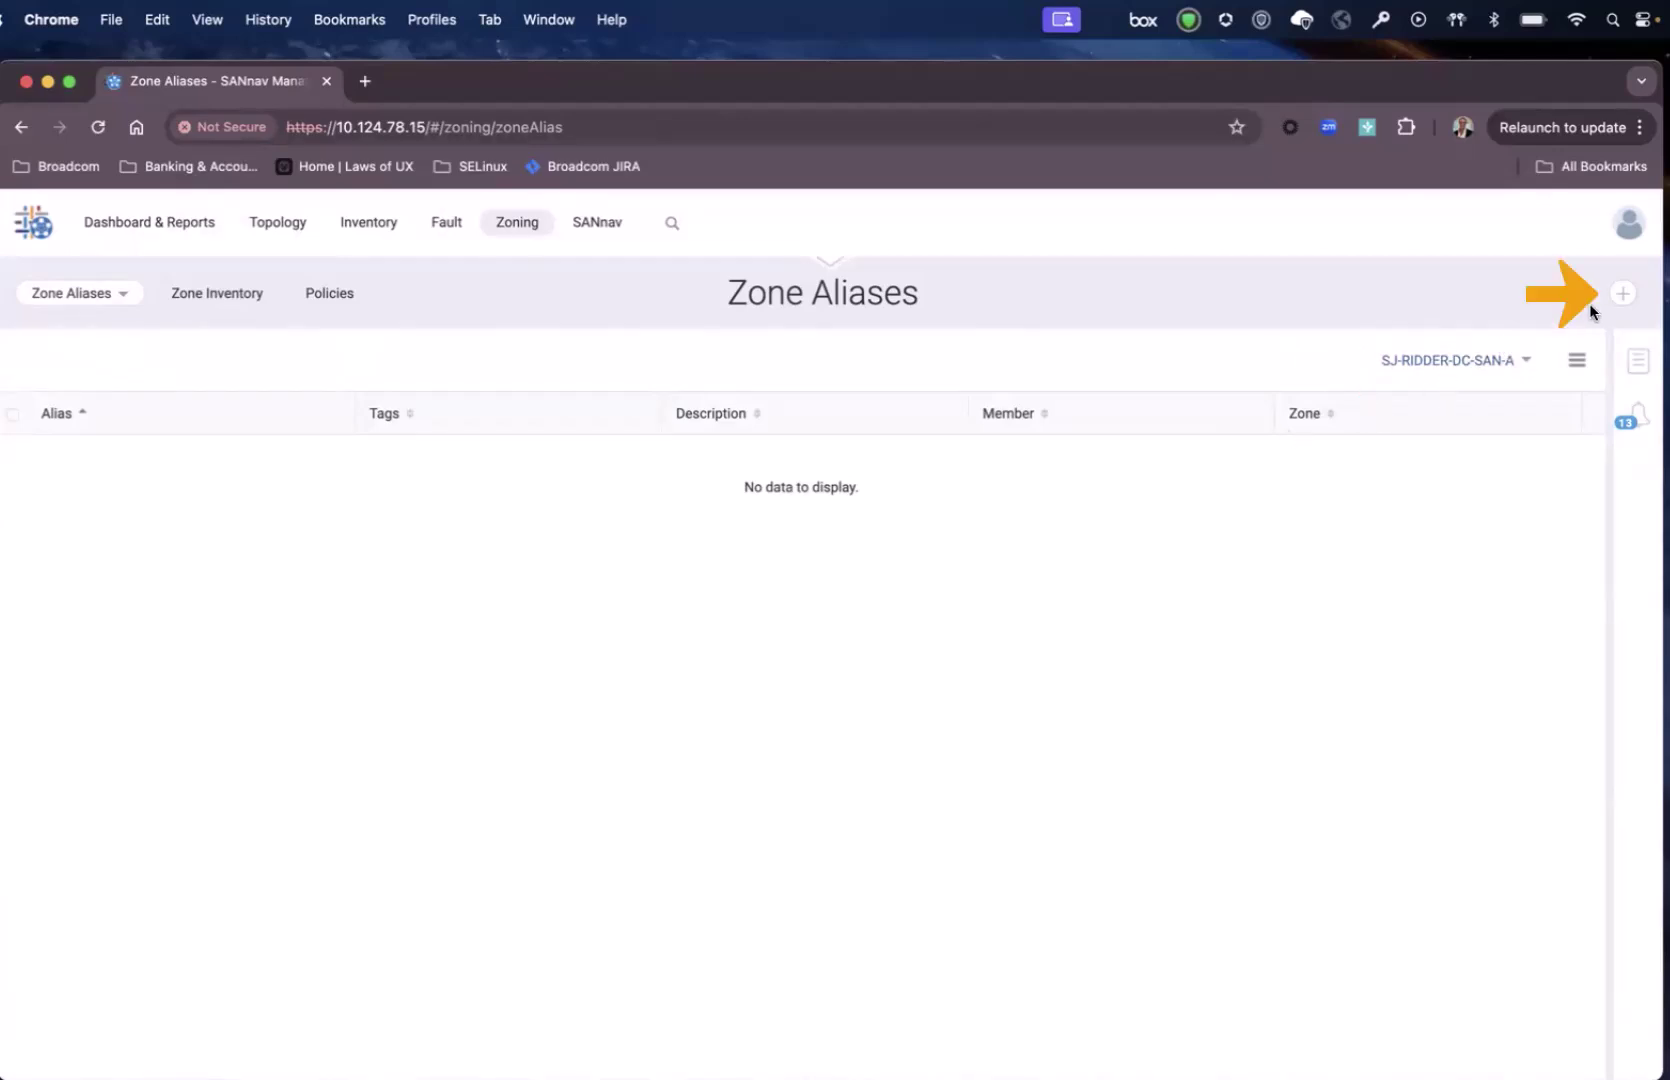
left_click(1622, 293)
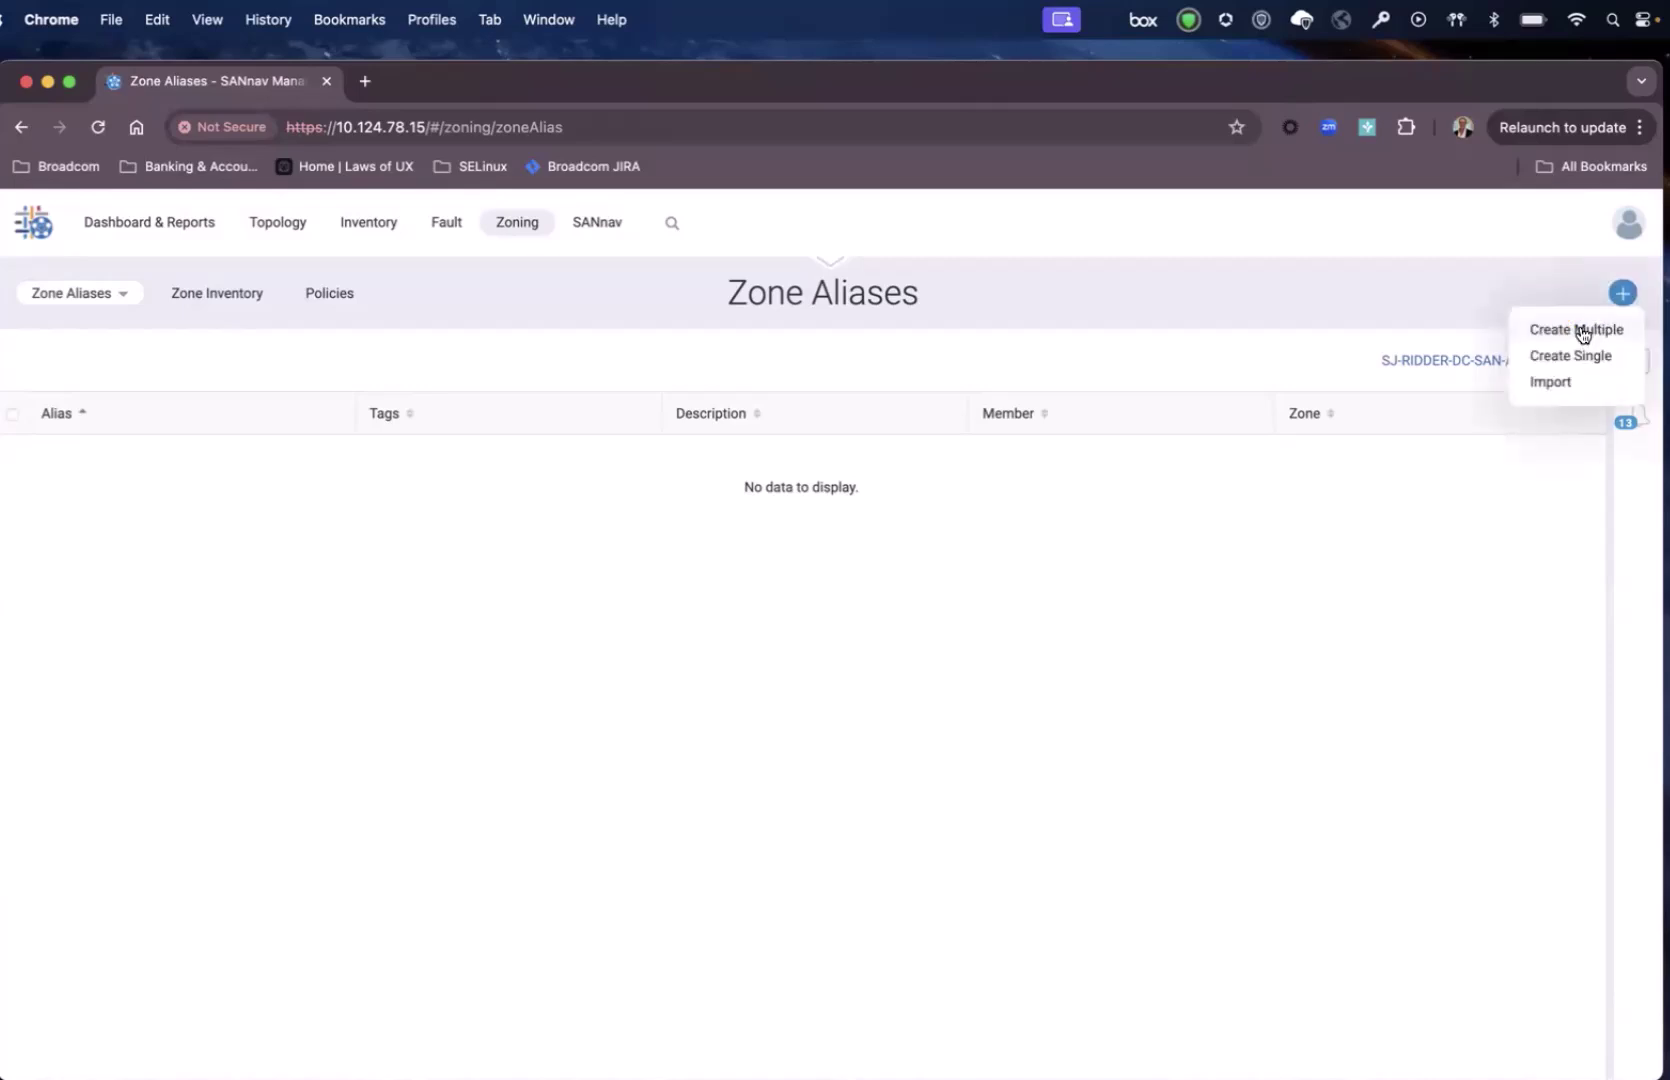
left_click(1580, 330)
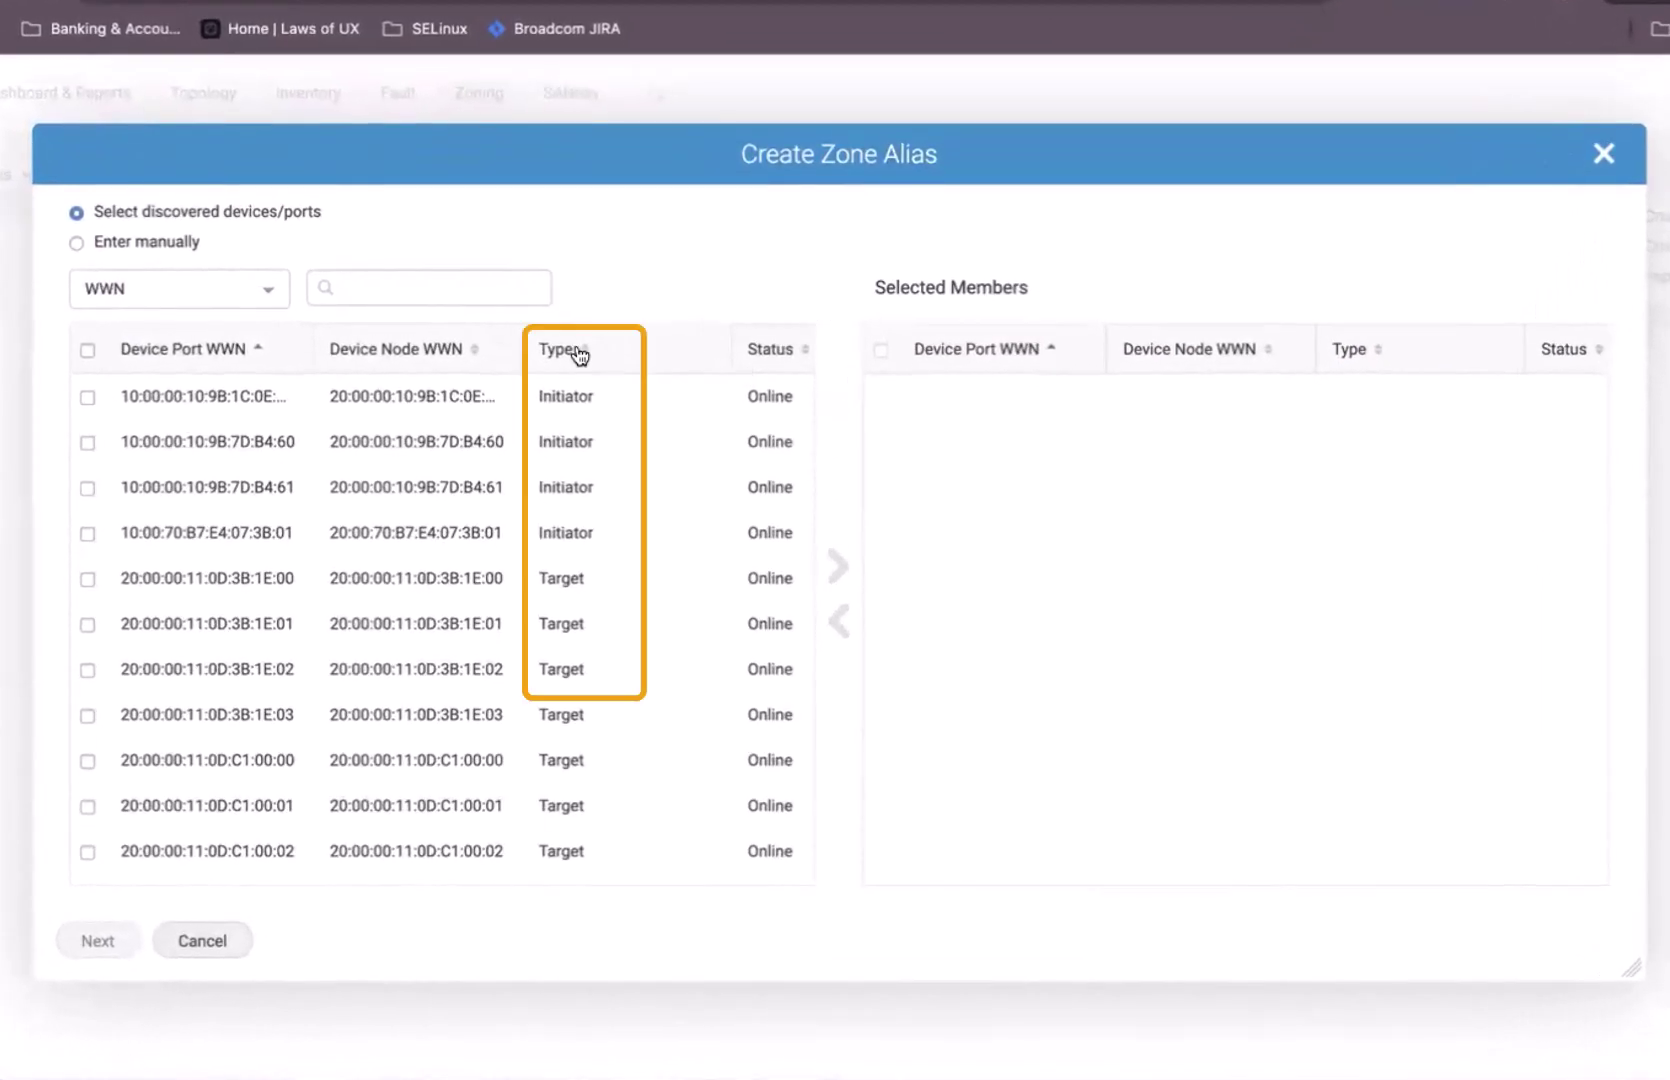
left_click(578, 352)
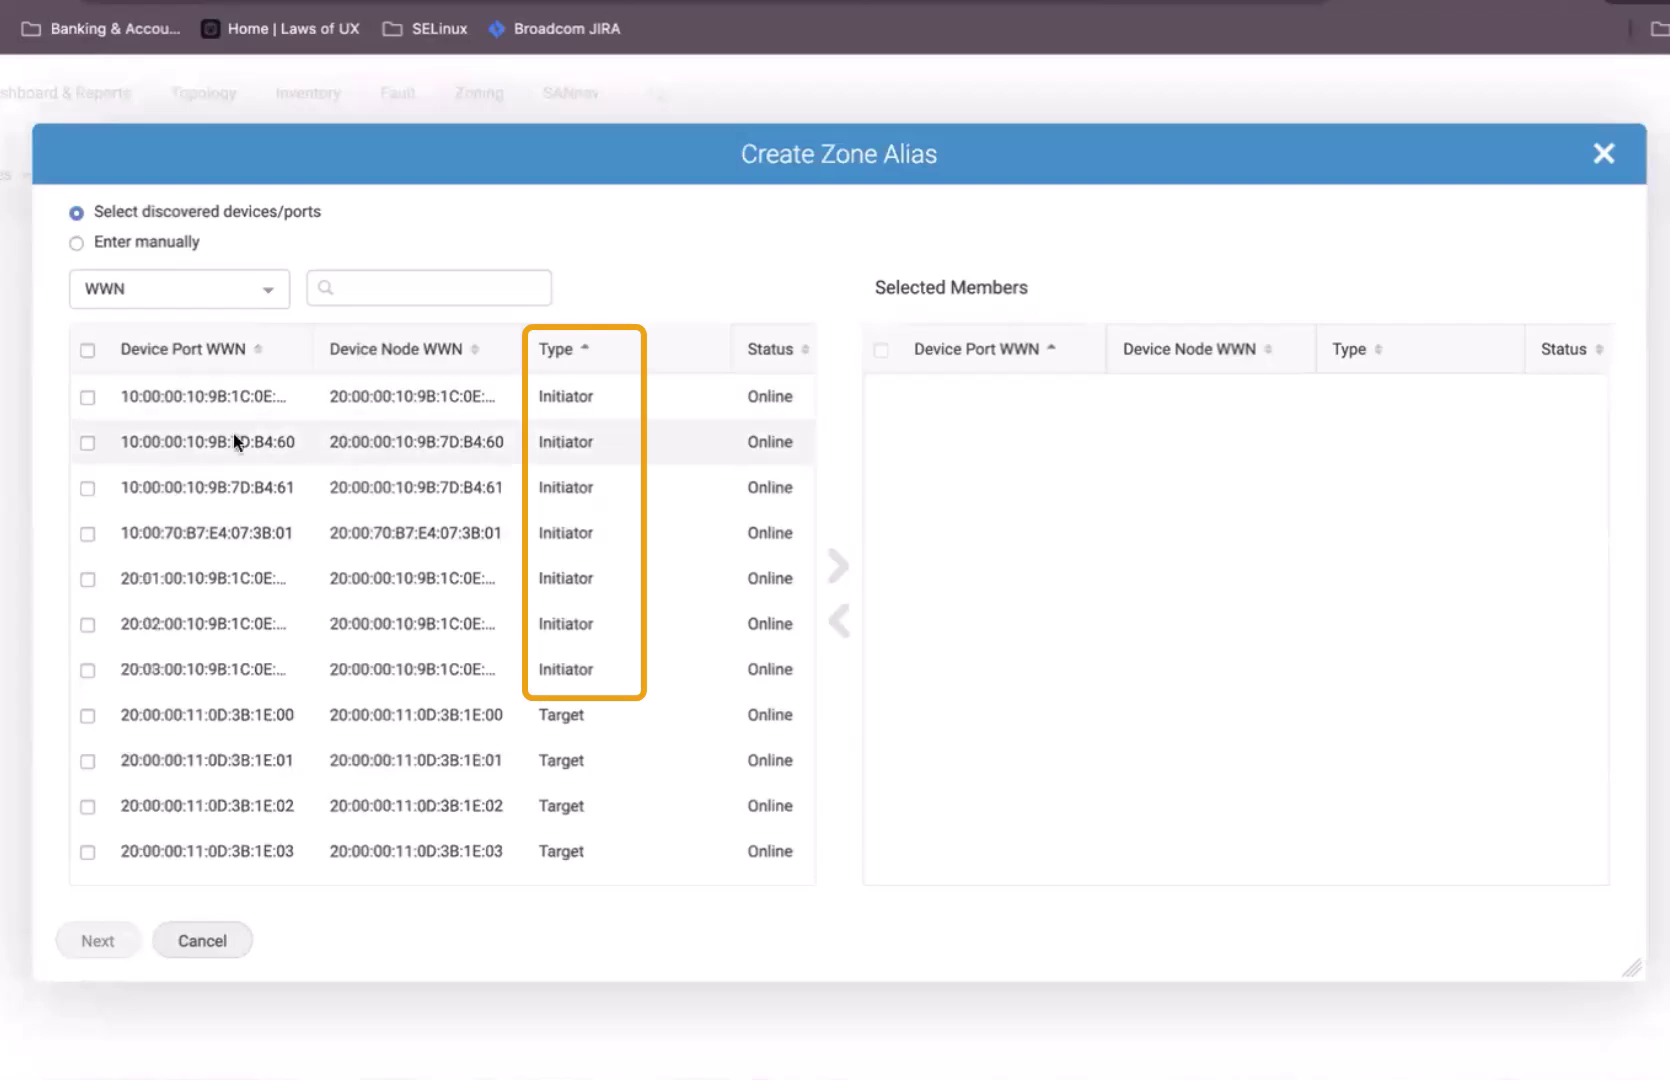
left_click(87, 397)
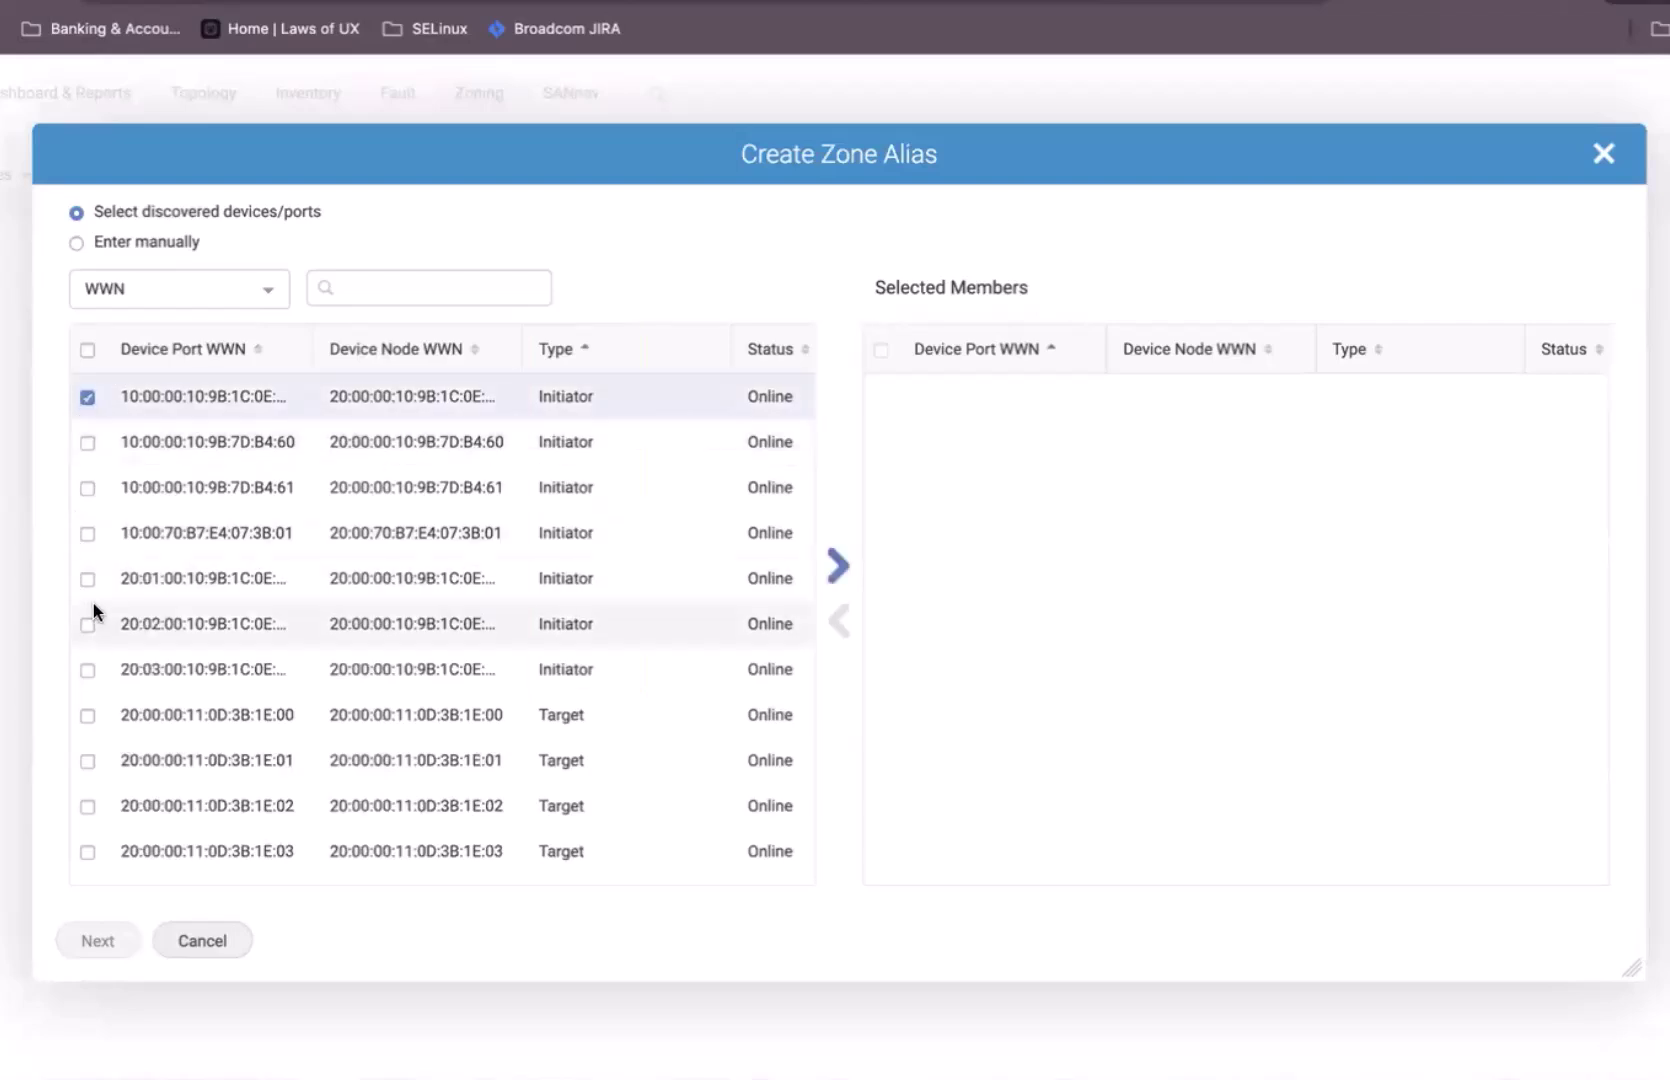
left_click(87, 669, "shift")
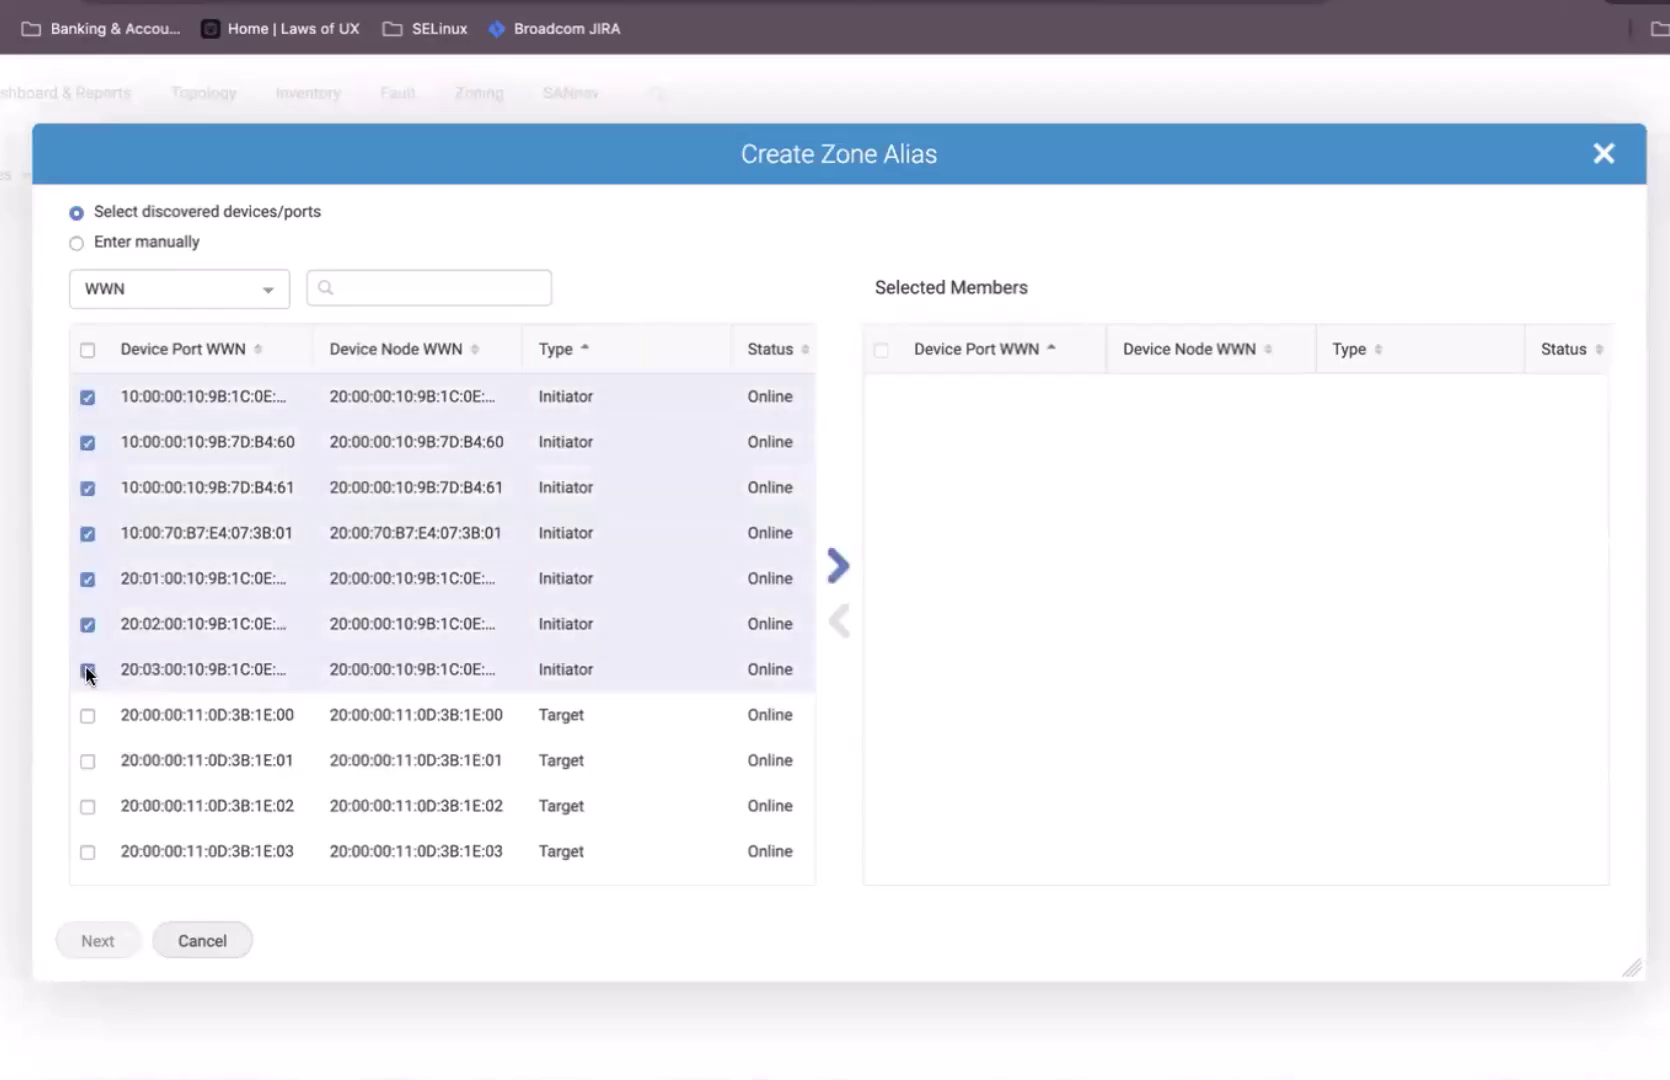
left_click(836, 567)
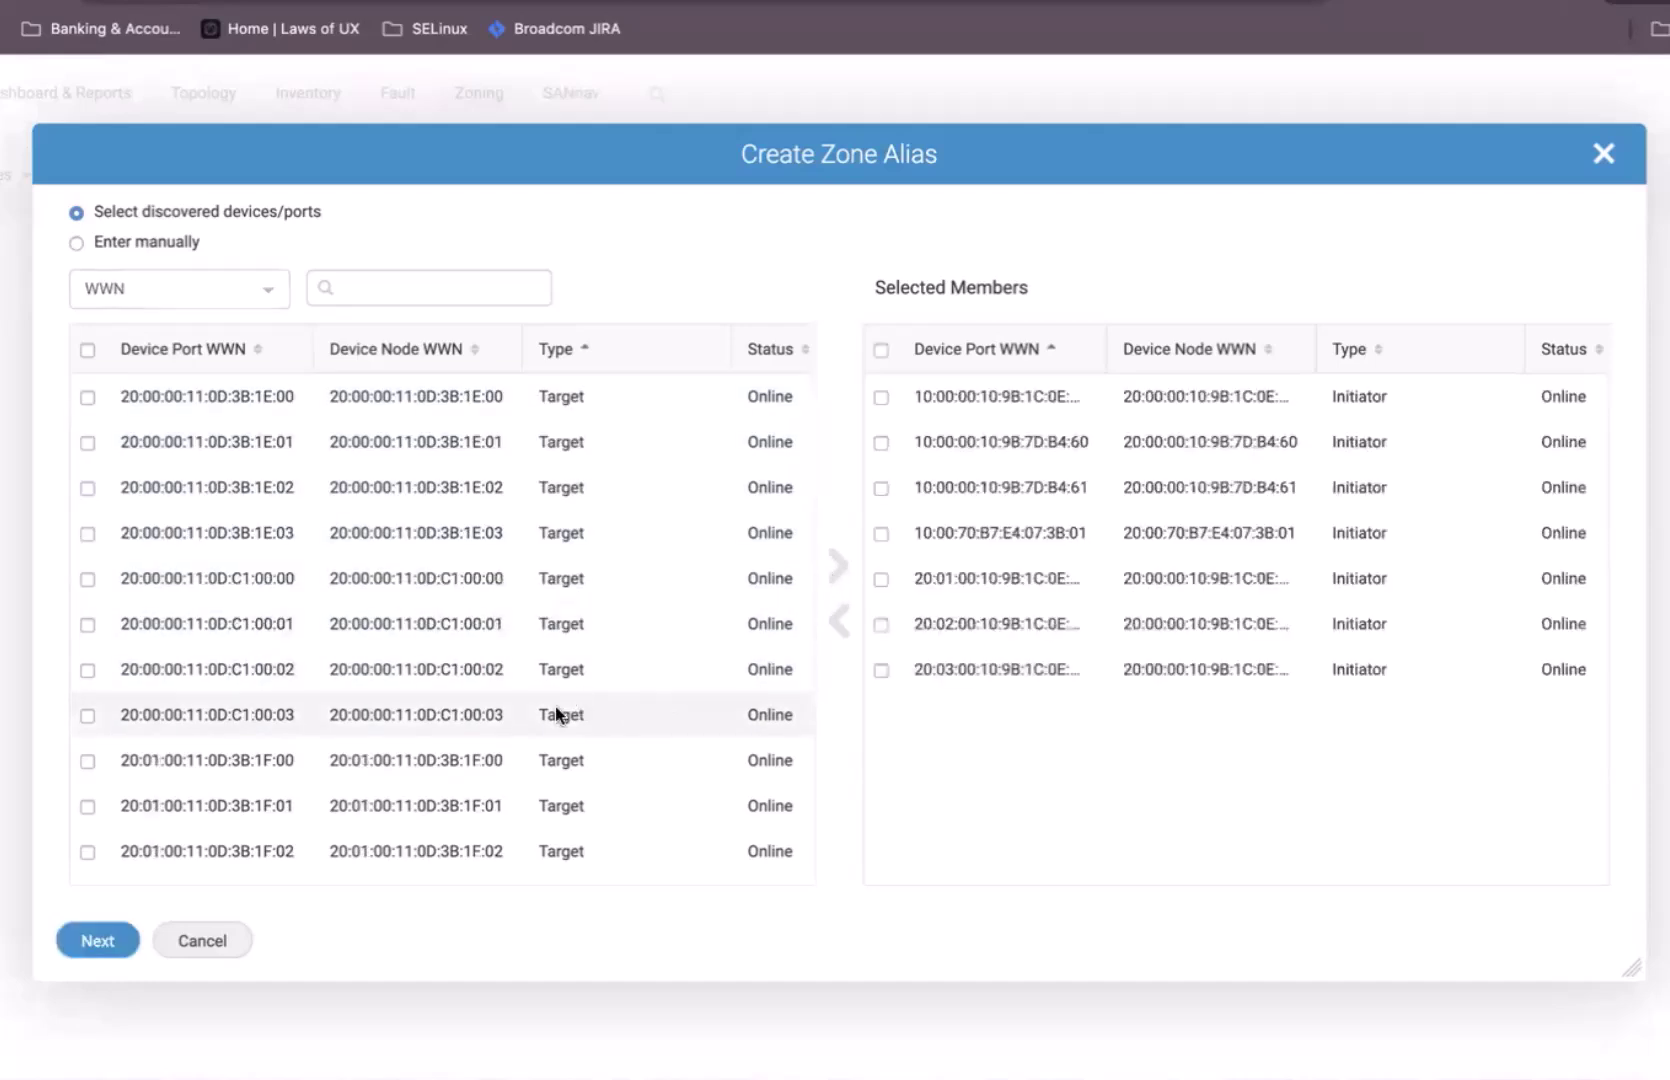
Generate the initiator aliases automatically with the preset naming scheme, check the proposed names and create them.
left_click(105, 941)
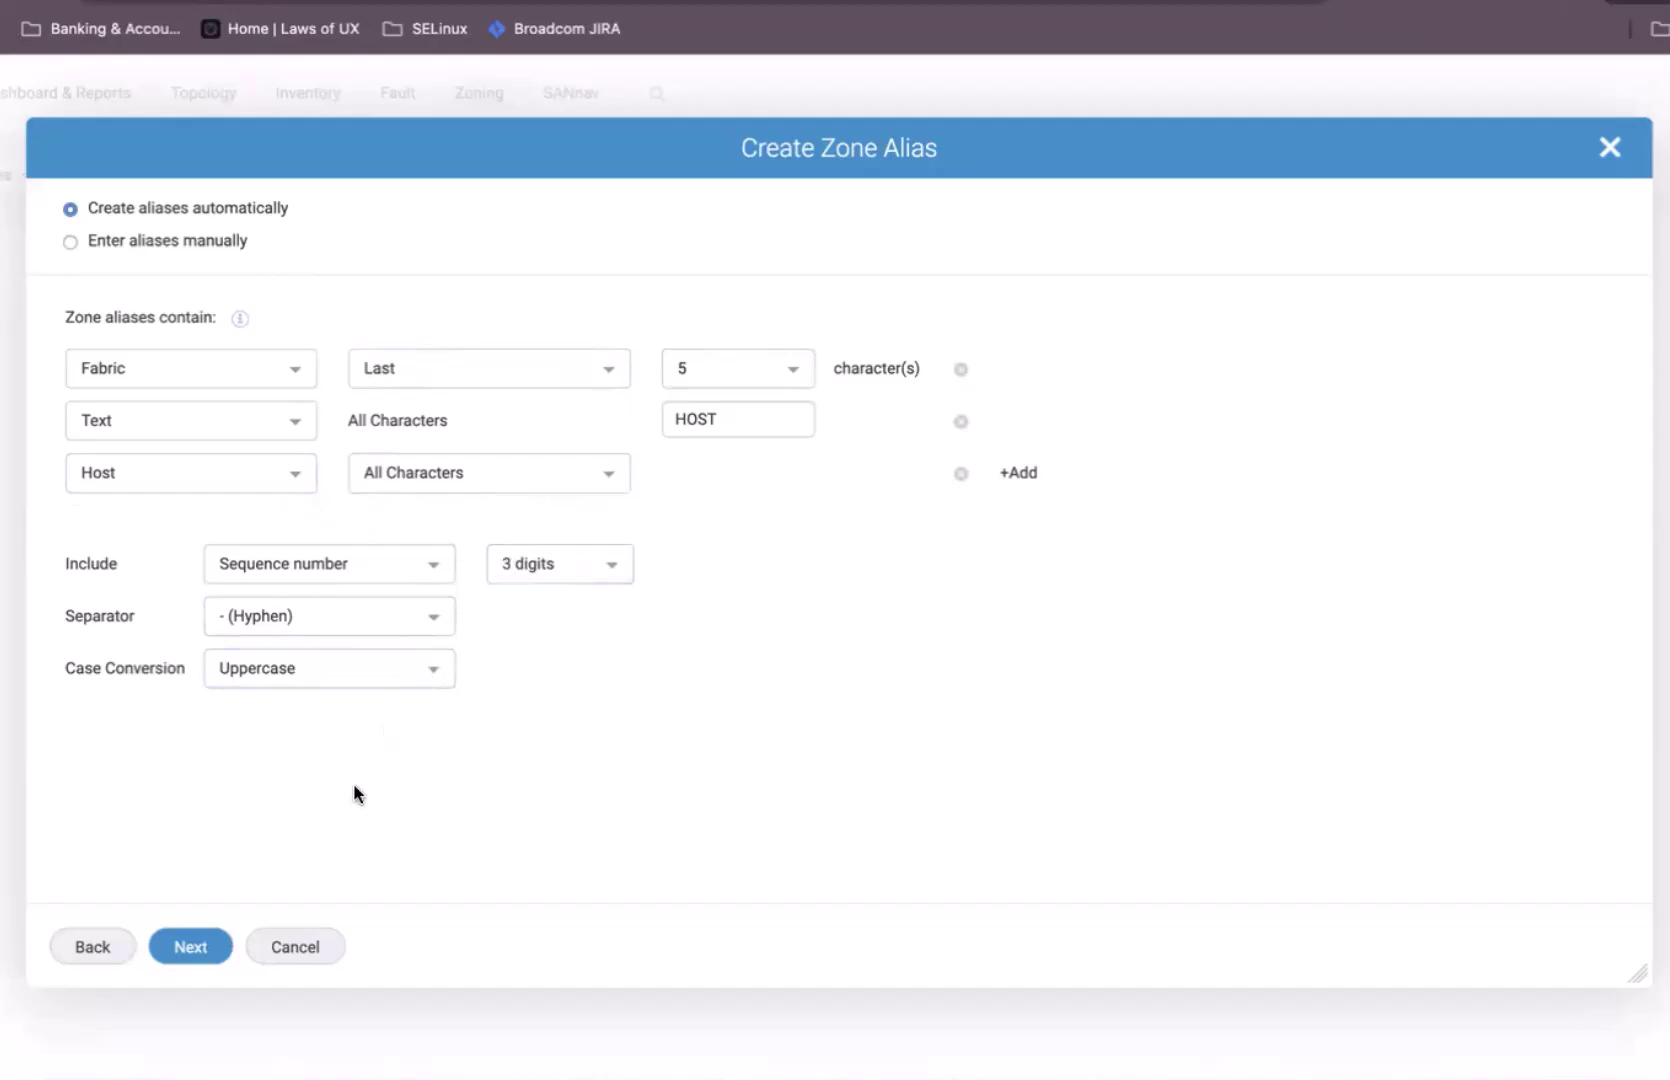
left_click(196, 944)
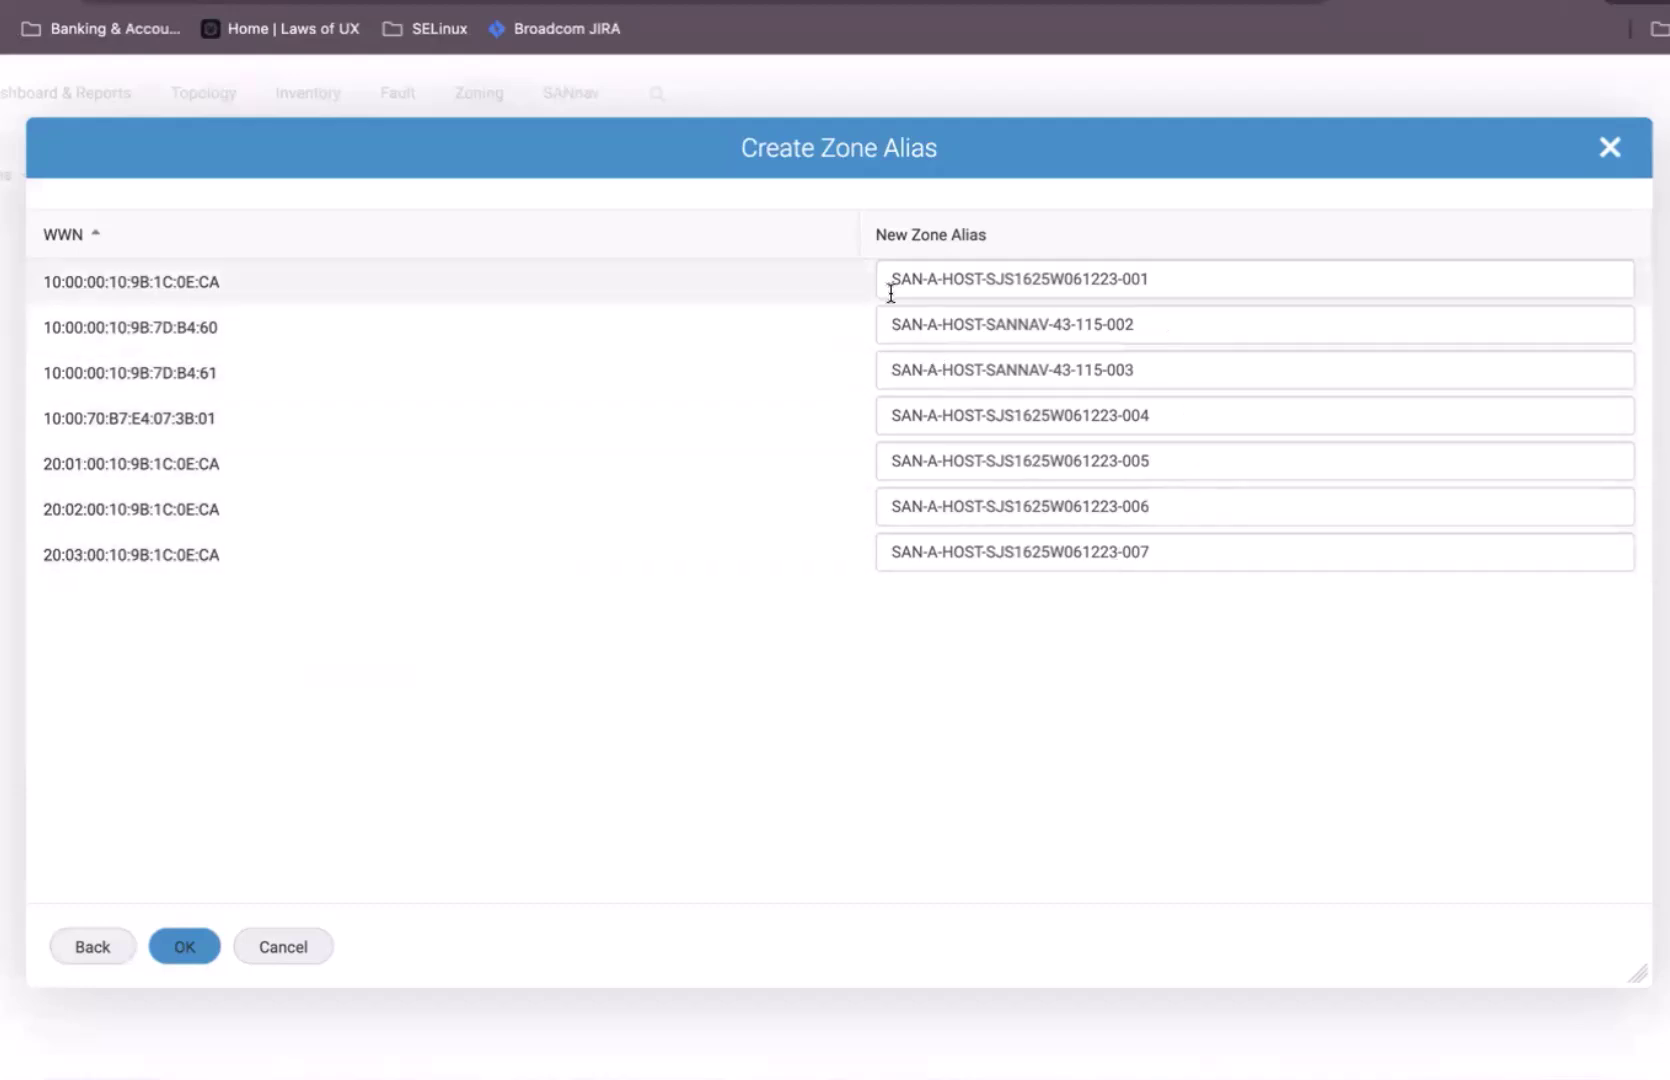
left_click_drag(891, 280, 937, 285)
left_click(962, 282)
left_click(1038, 282)
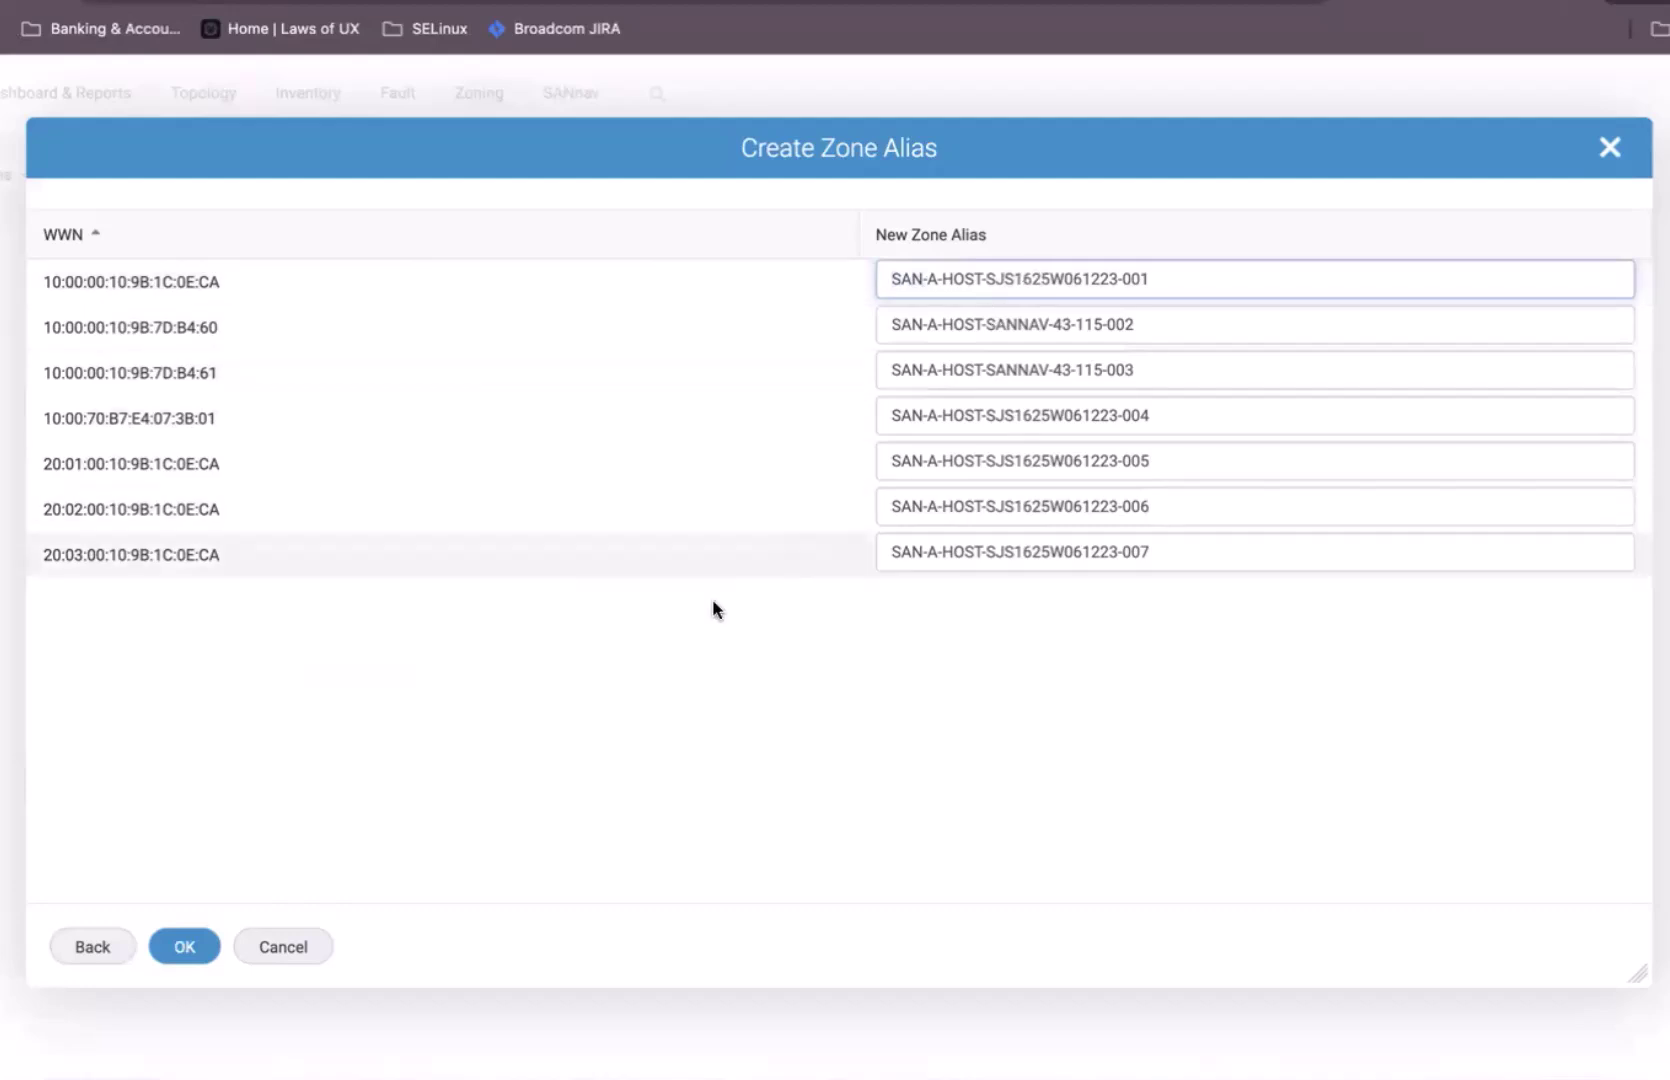
left_click(188, 947)
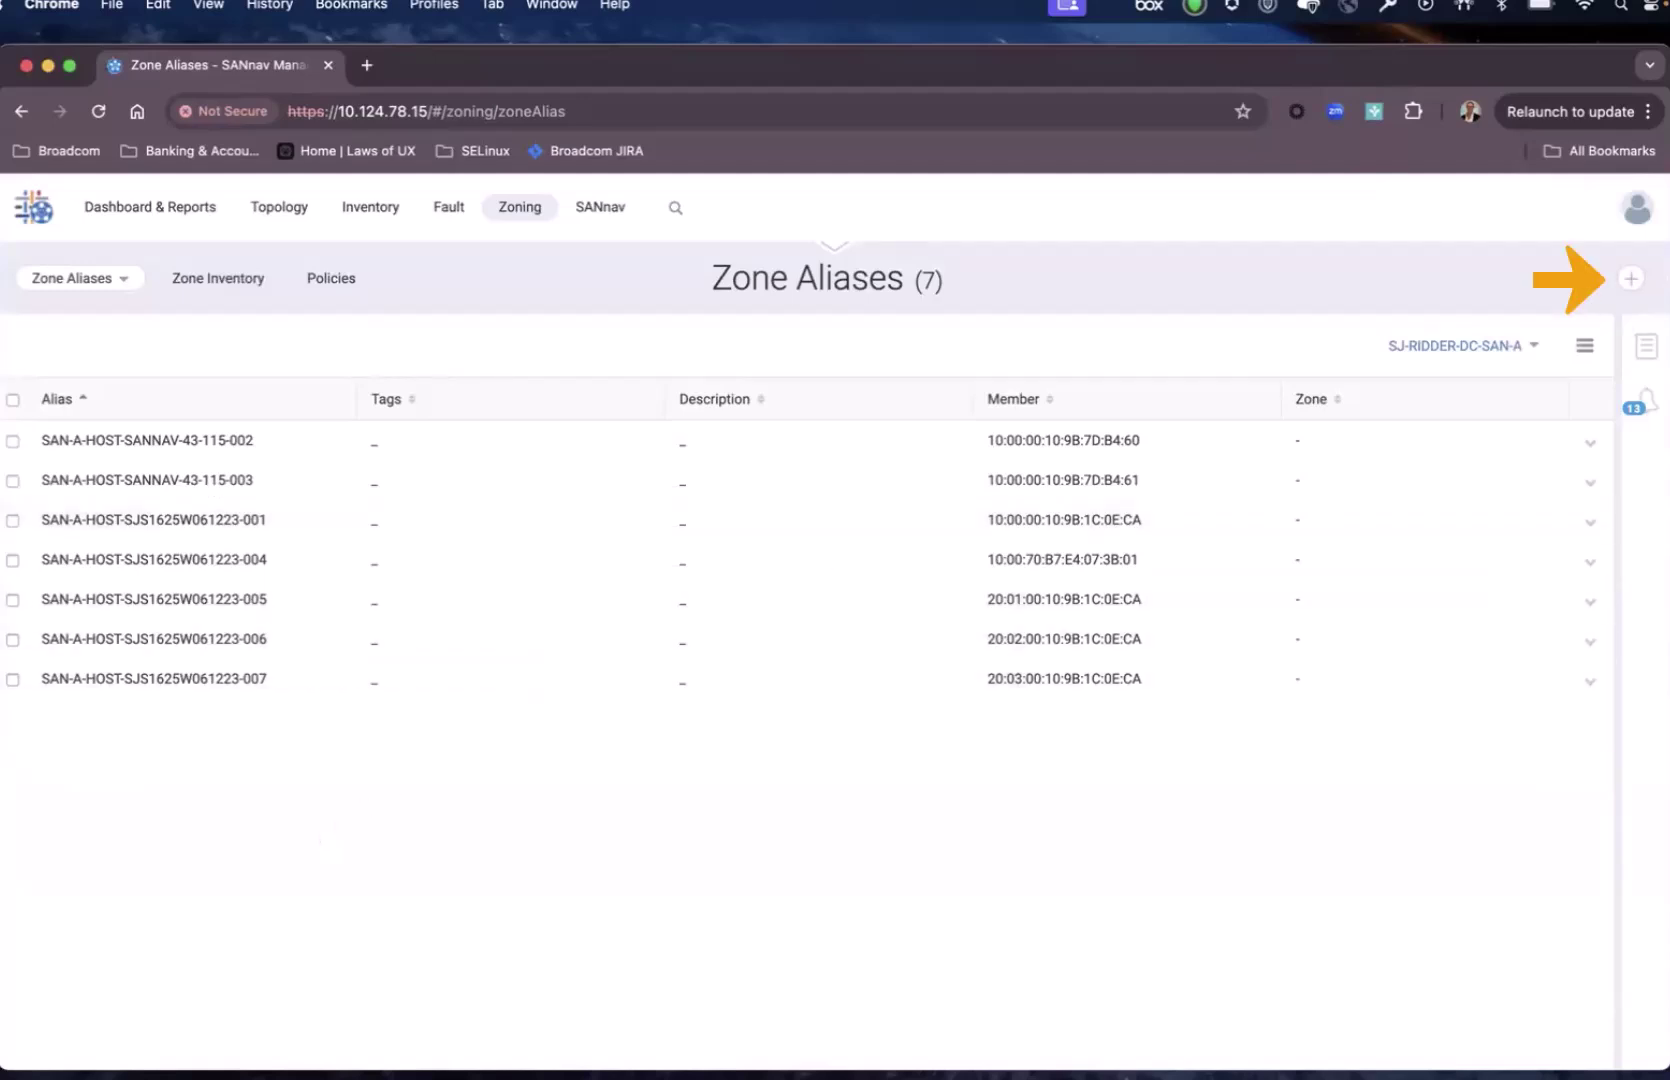
Start another multiple zone alias creation, filter the discovered ports by "APM", add all matches as members and proceed to alias naming.
left_click(1632, 285)
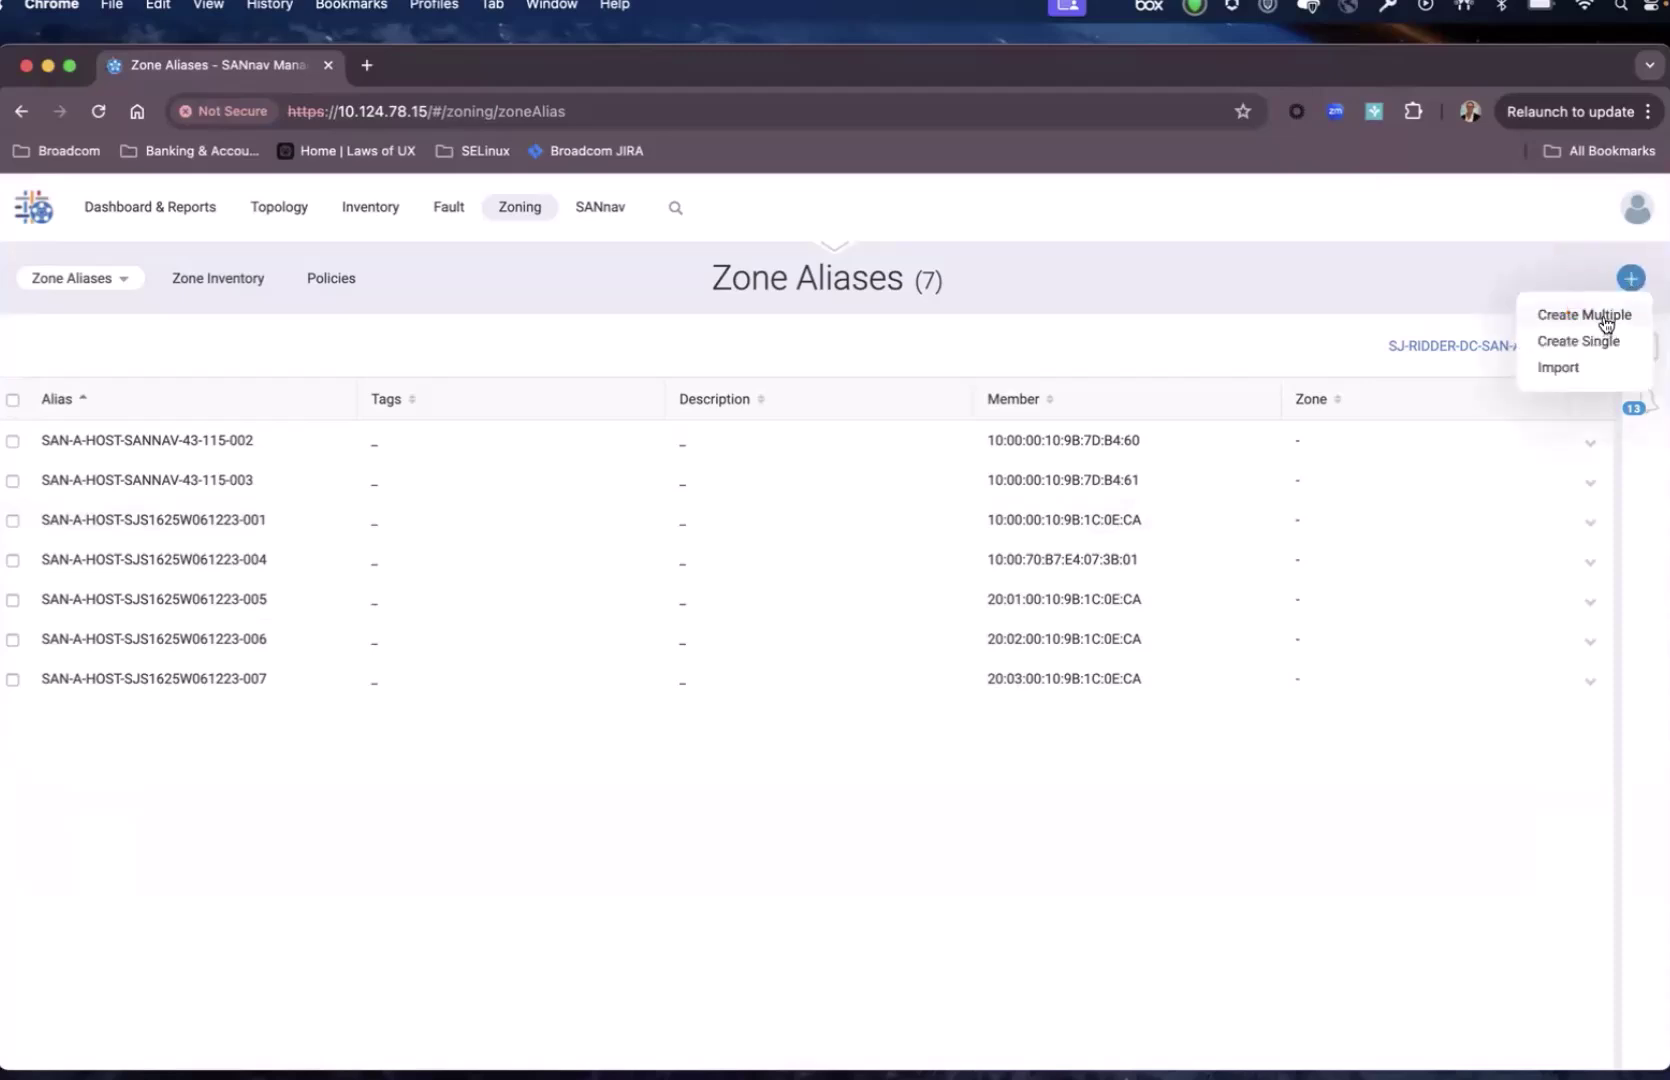
left_click(1622, 318)
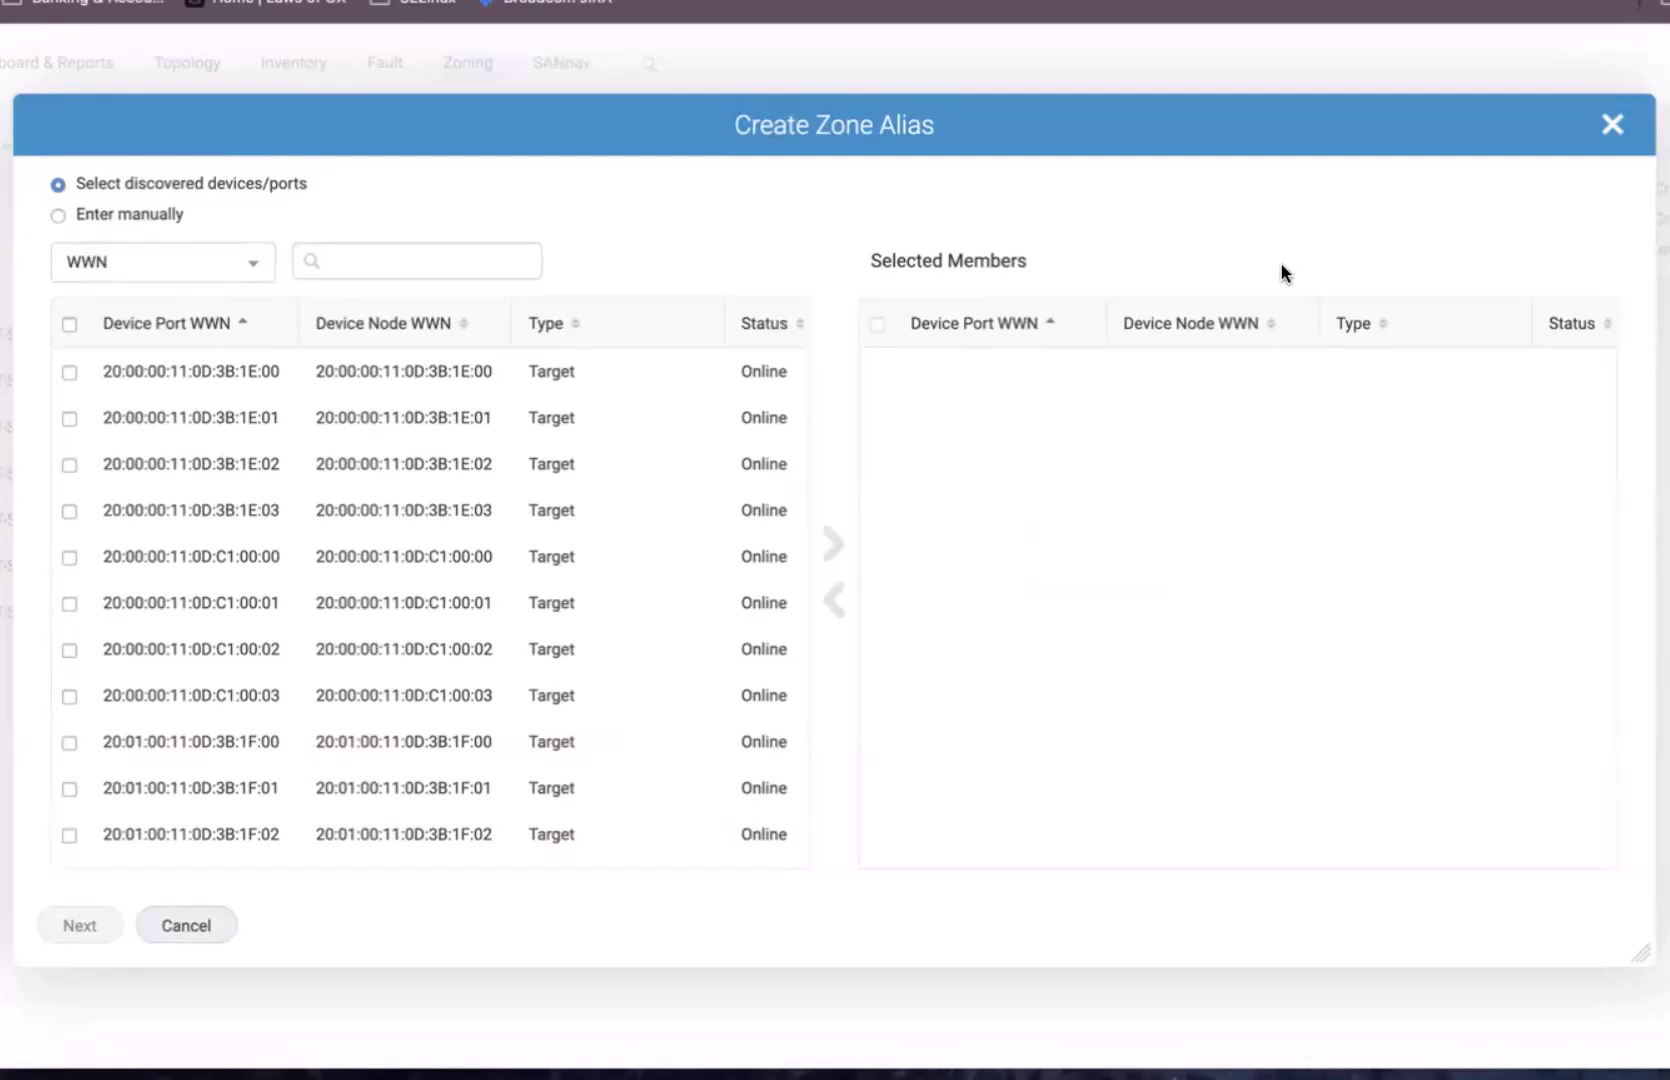
left_click(453, 263)
type("APM")
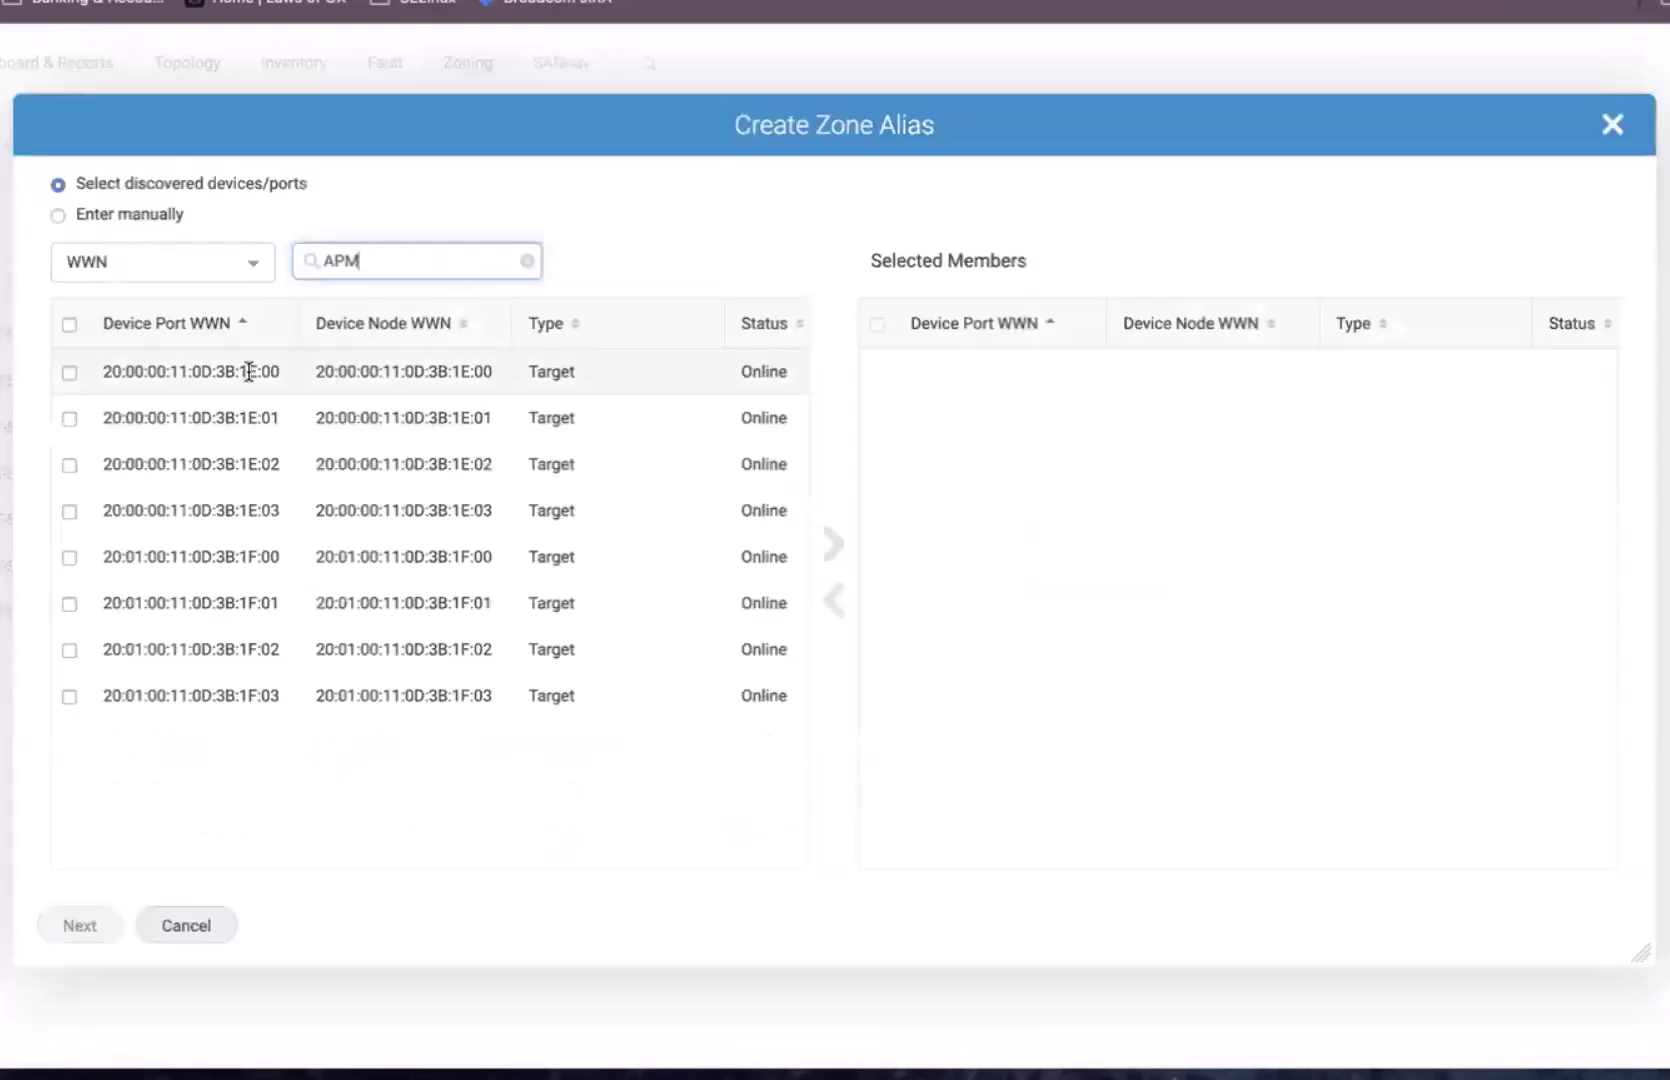
right_click(74, 324)
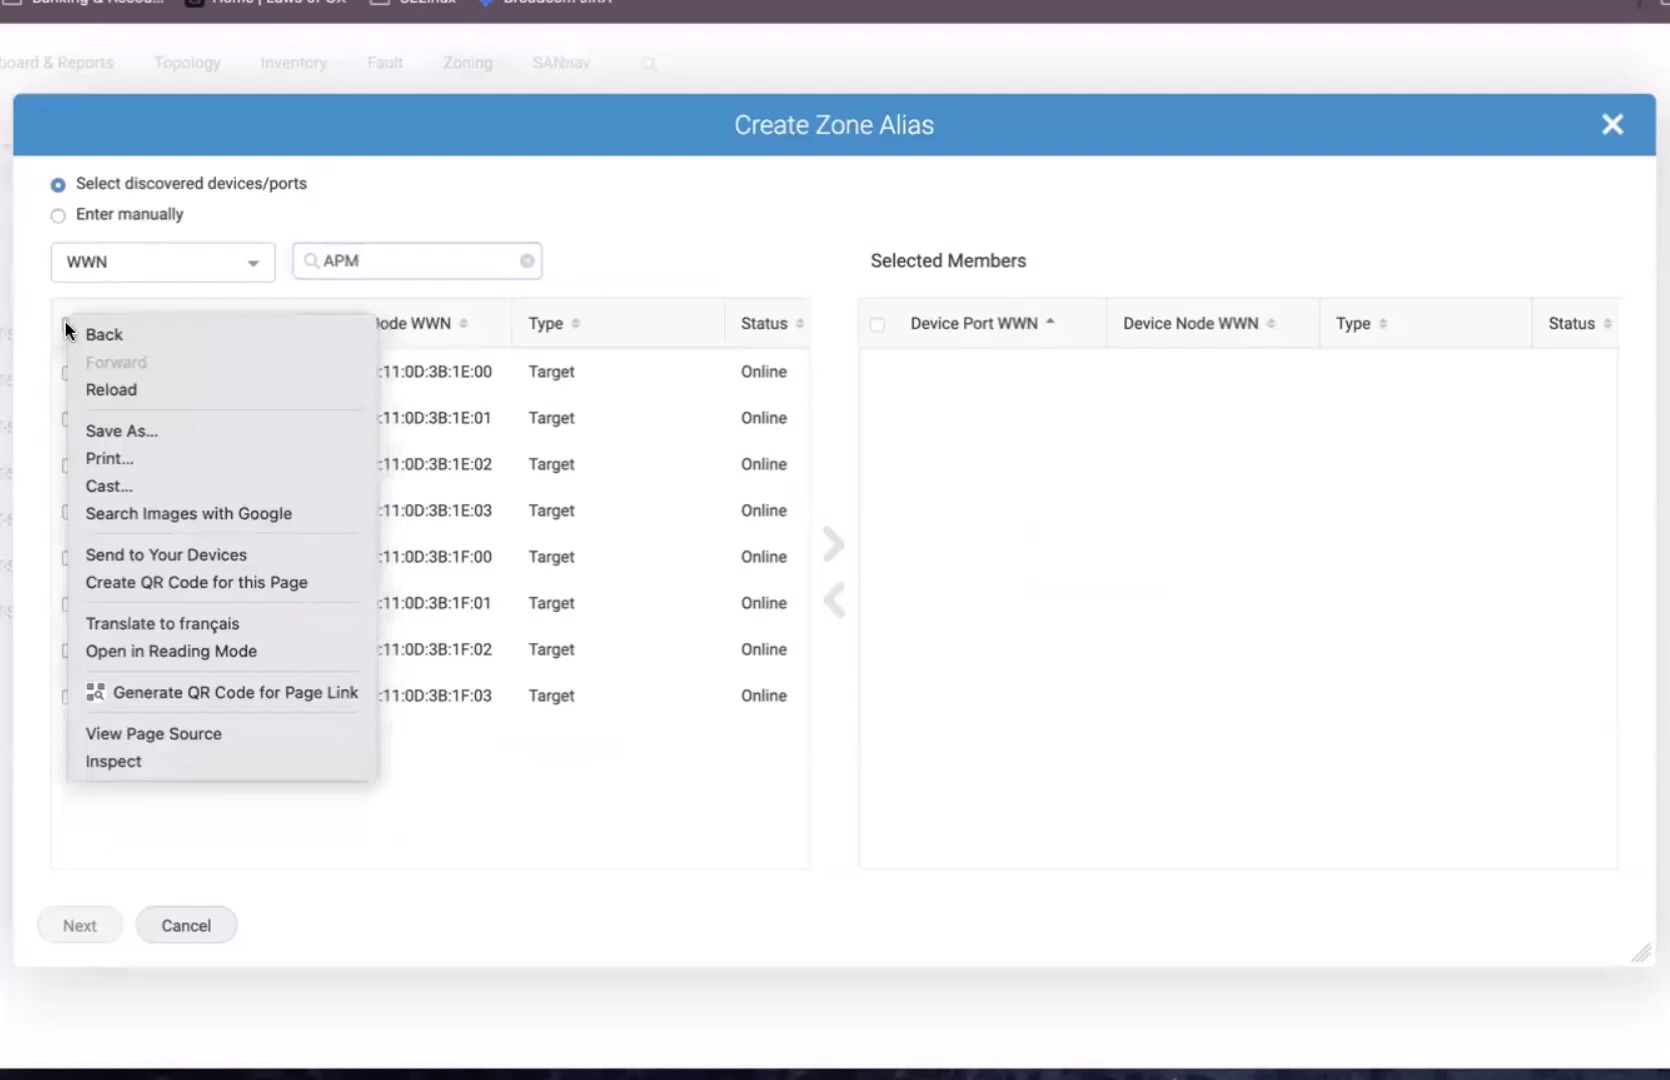
left_click(63, 317)
left_click(69, 324)
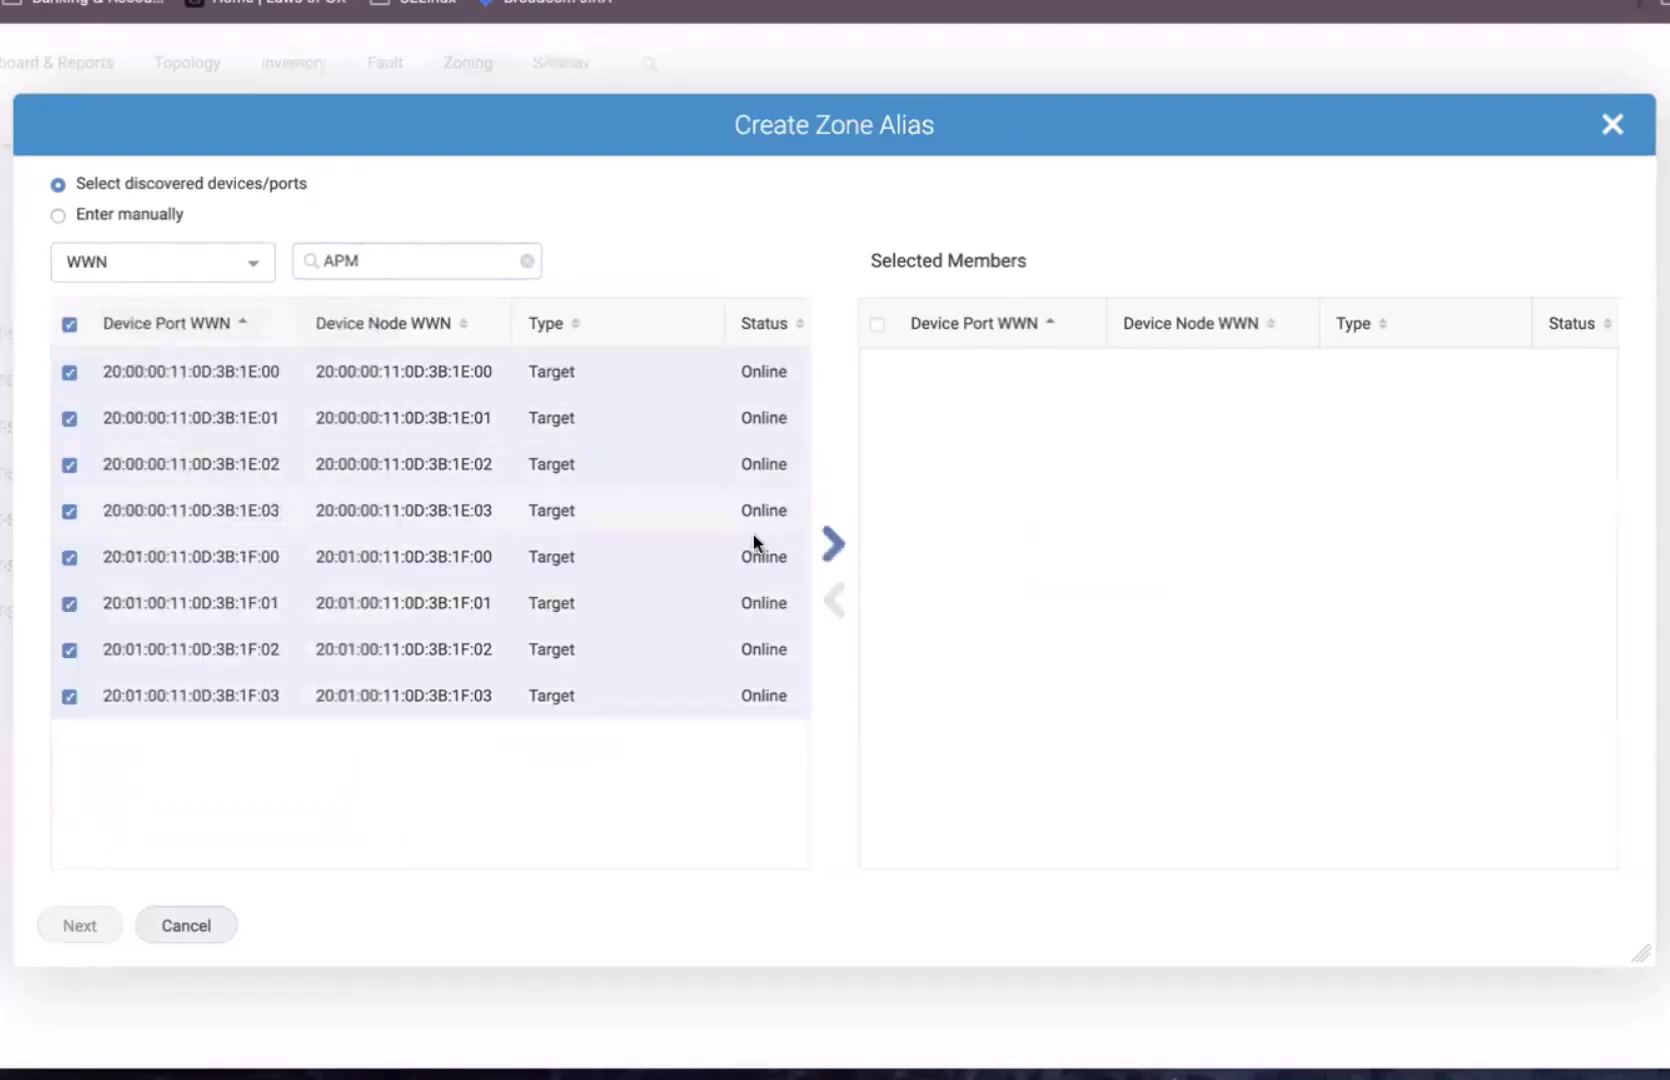
left_click(832, 545)
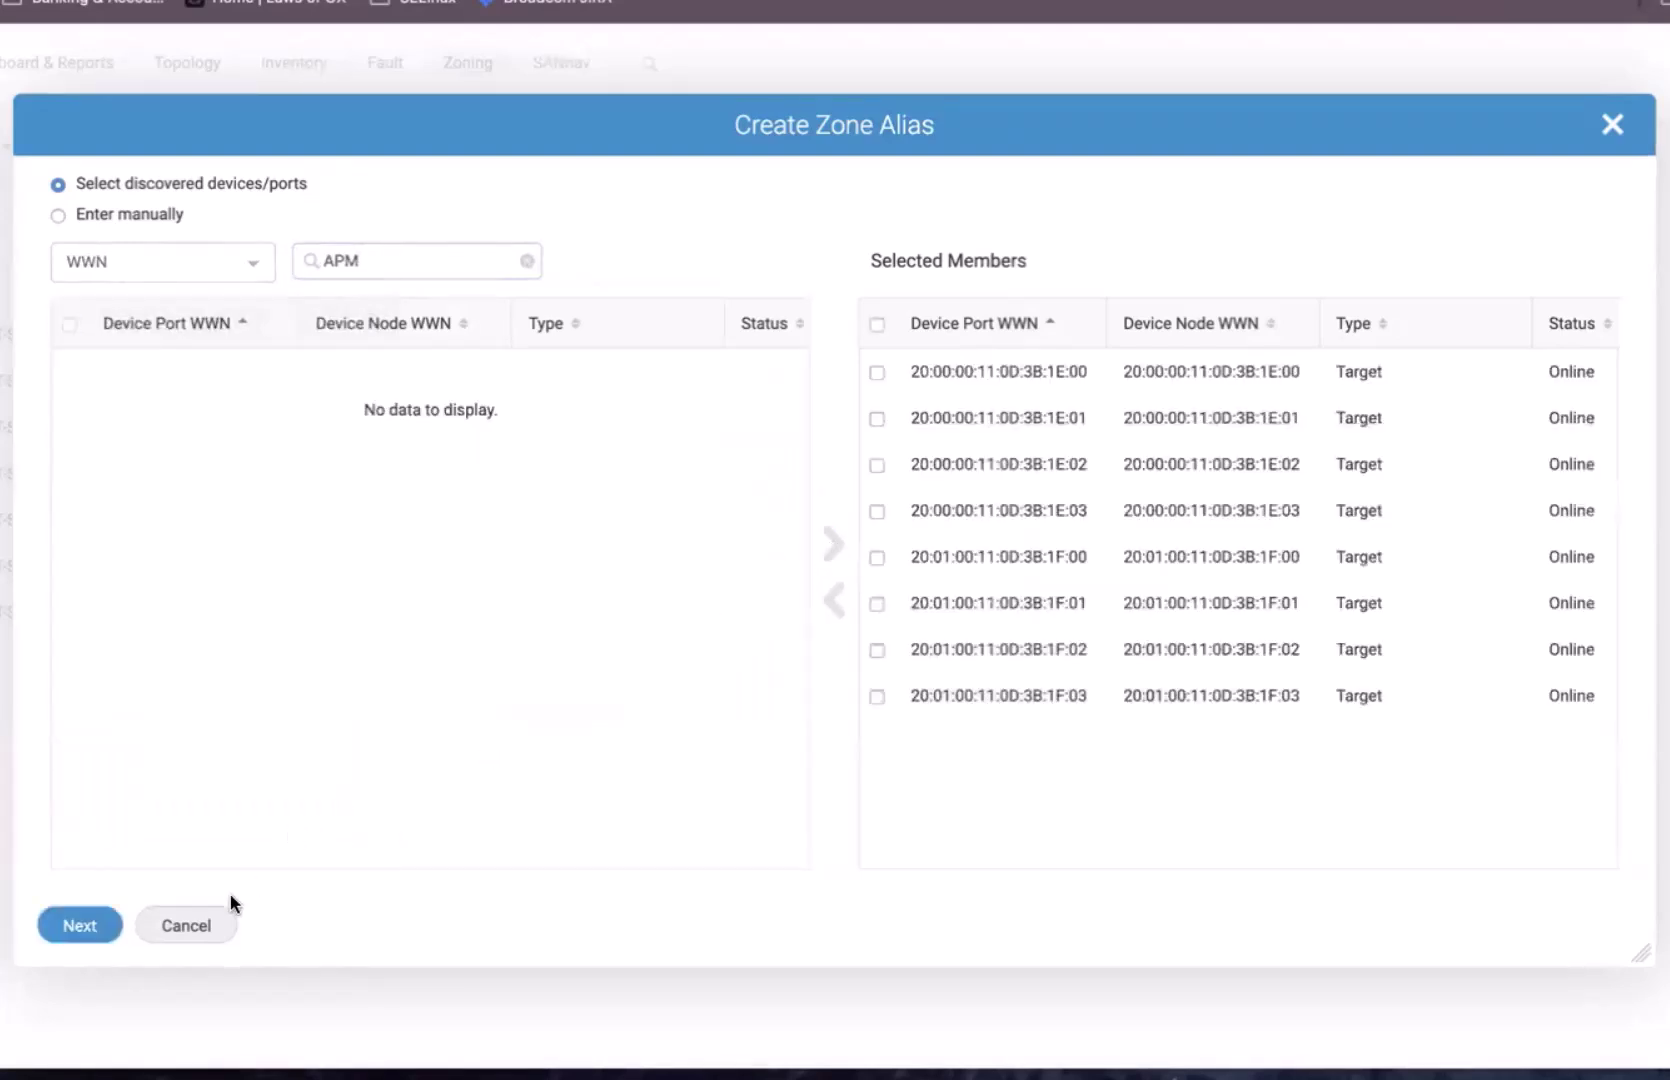
left_click(82, 925)
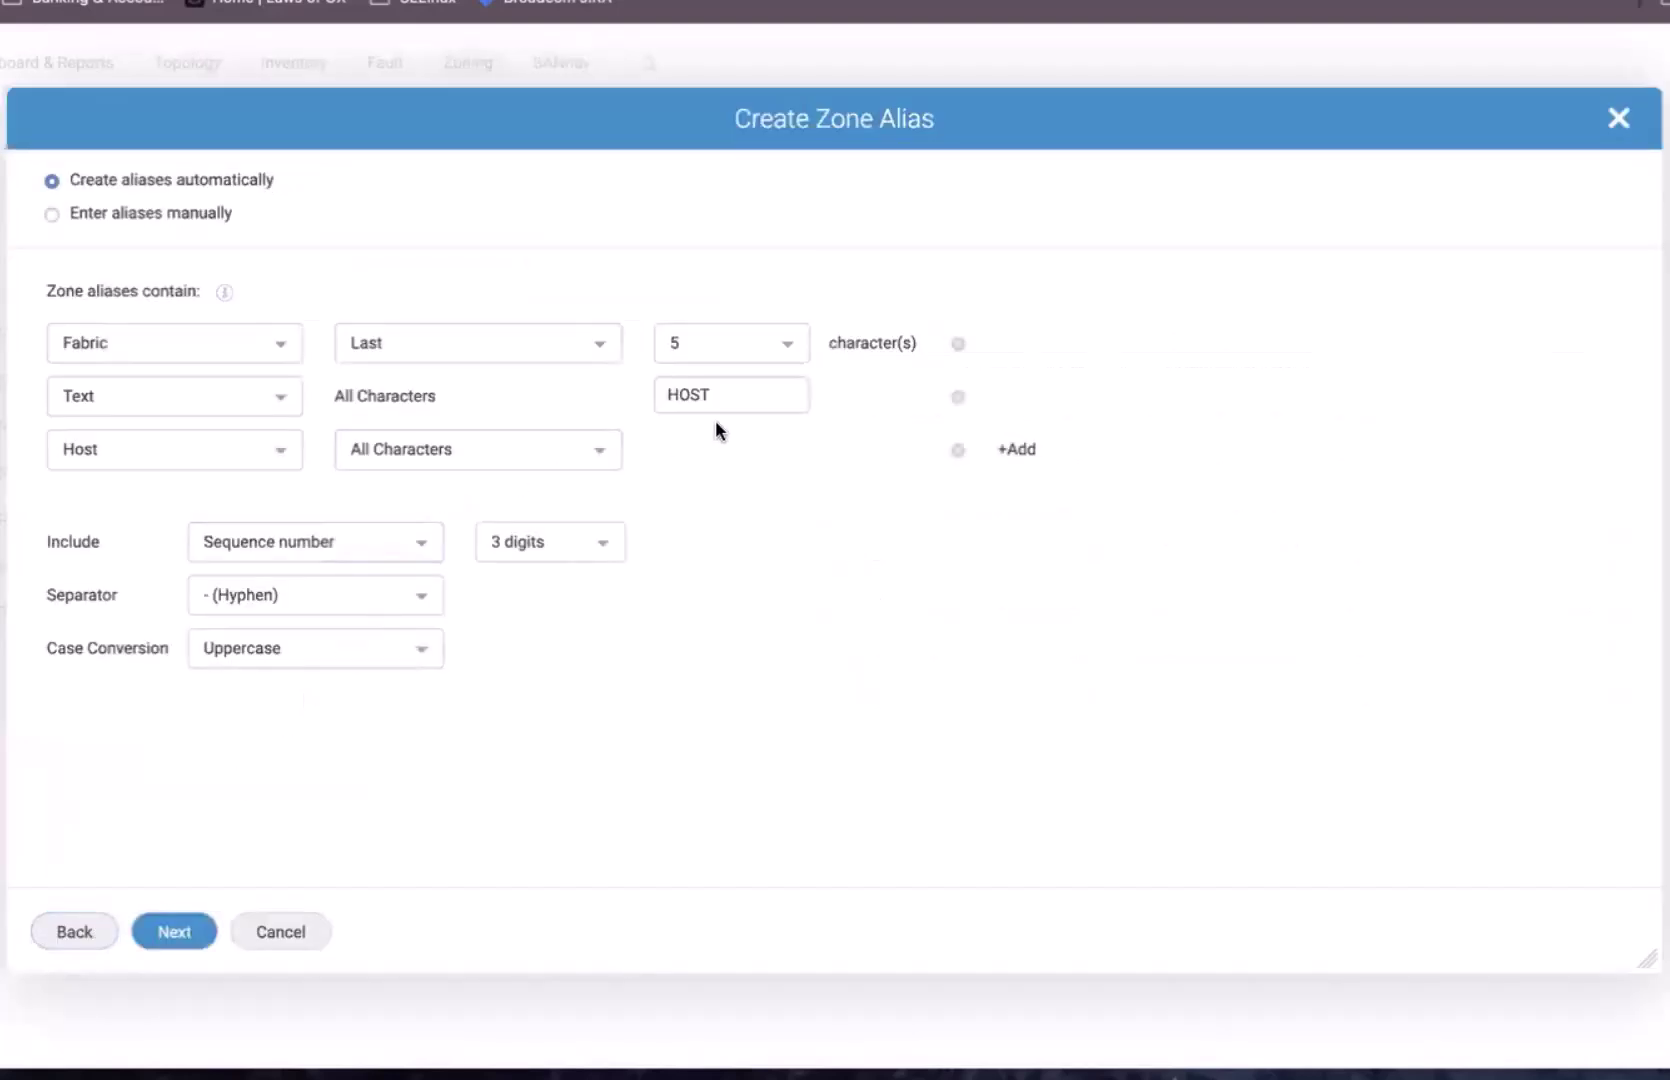
Set the alias naming scheme's text to STORAGE and its third component to Storage, and create the storage aliases automatically.
left_click_drag(731, 391, 632, 402)
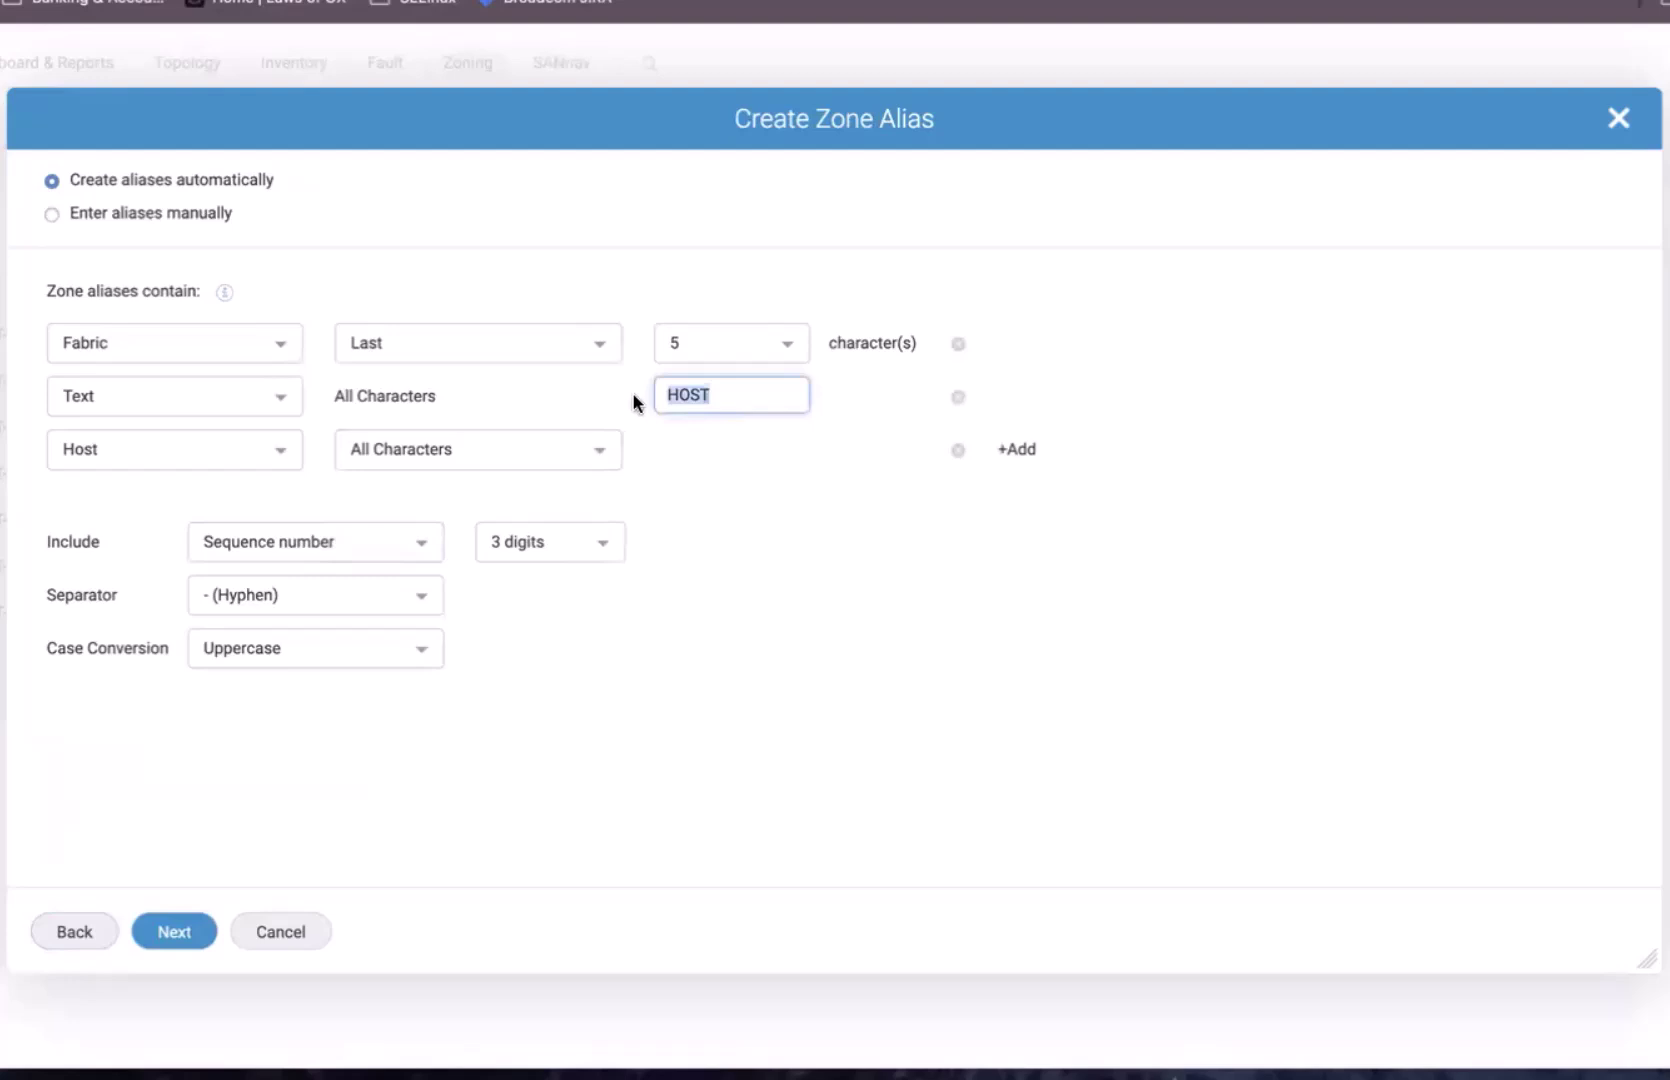
type("STORG")
type("AE")
key("BackSpace")
key("BackSpace")
type("AGE")
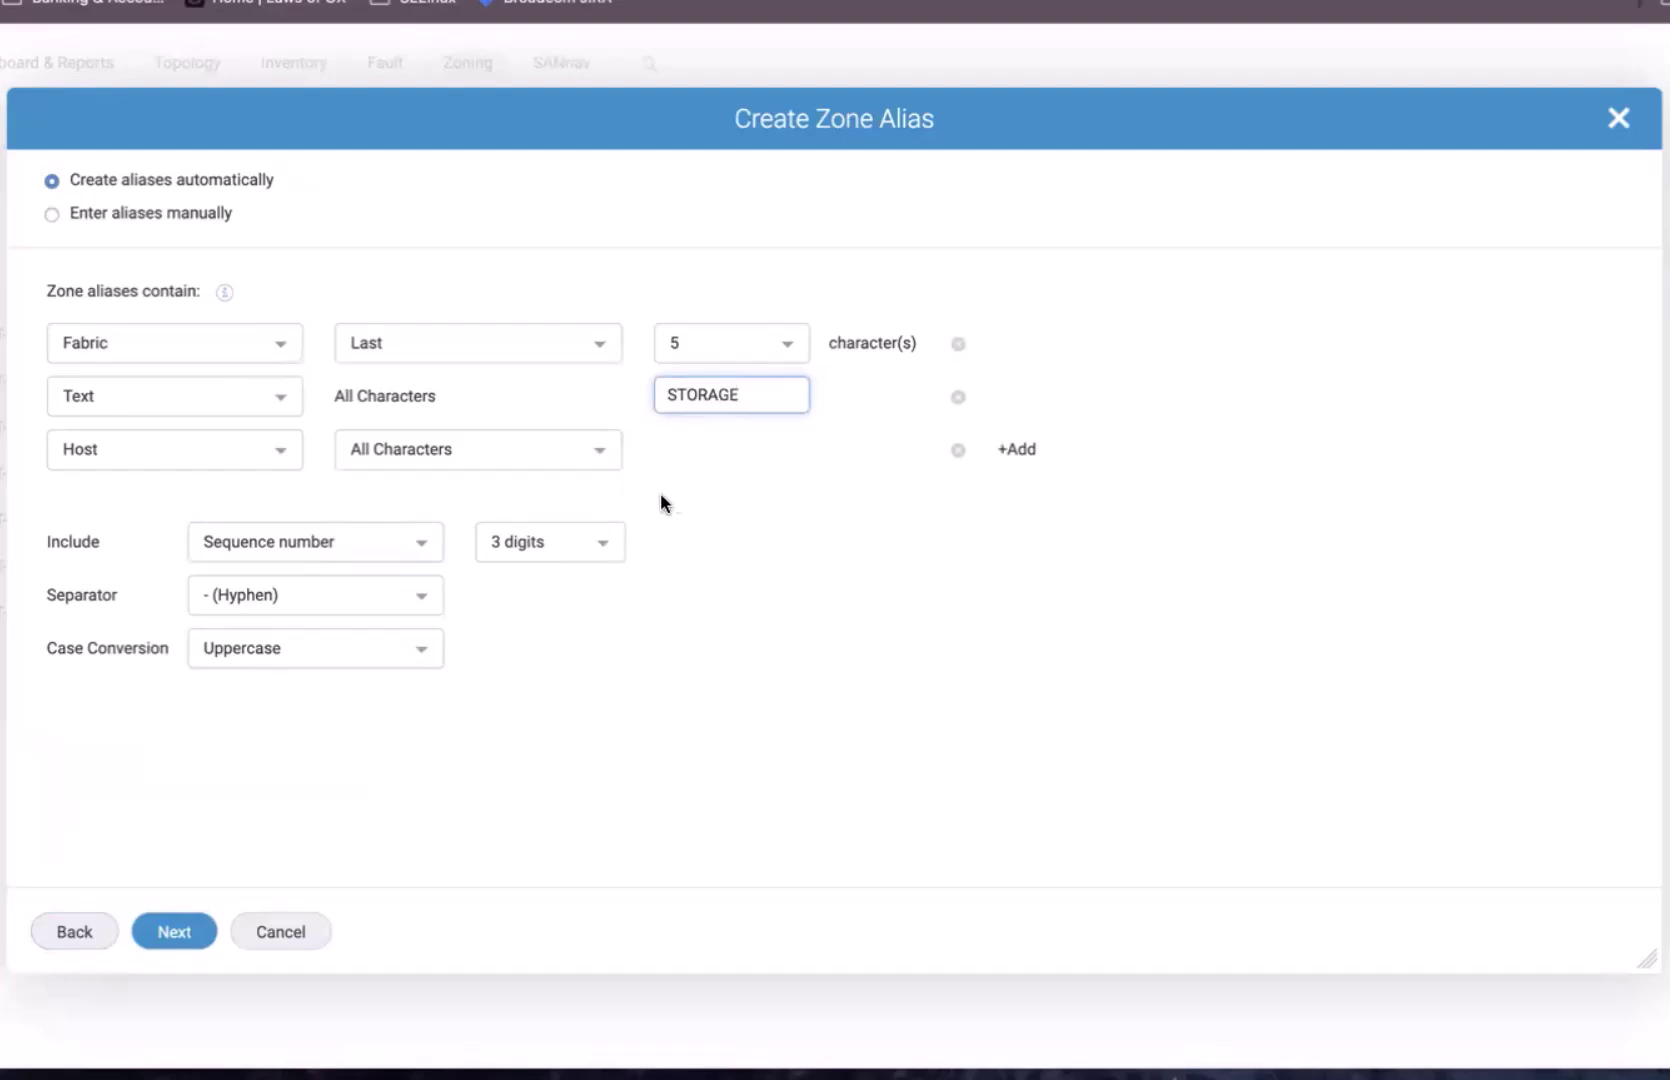
left_click(232, 456)
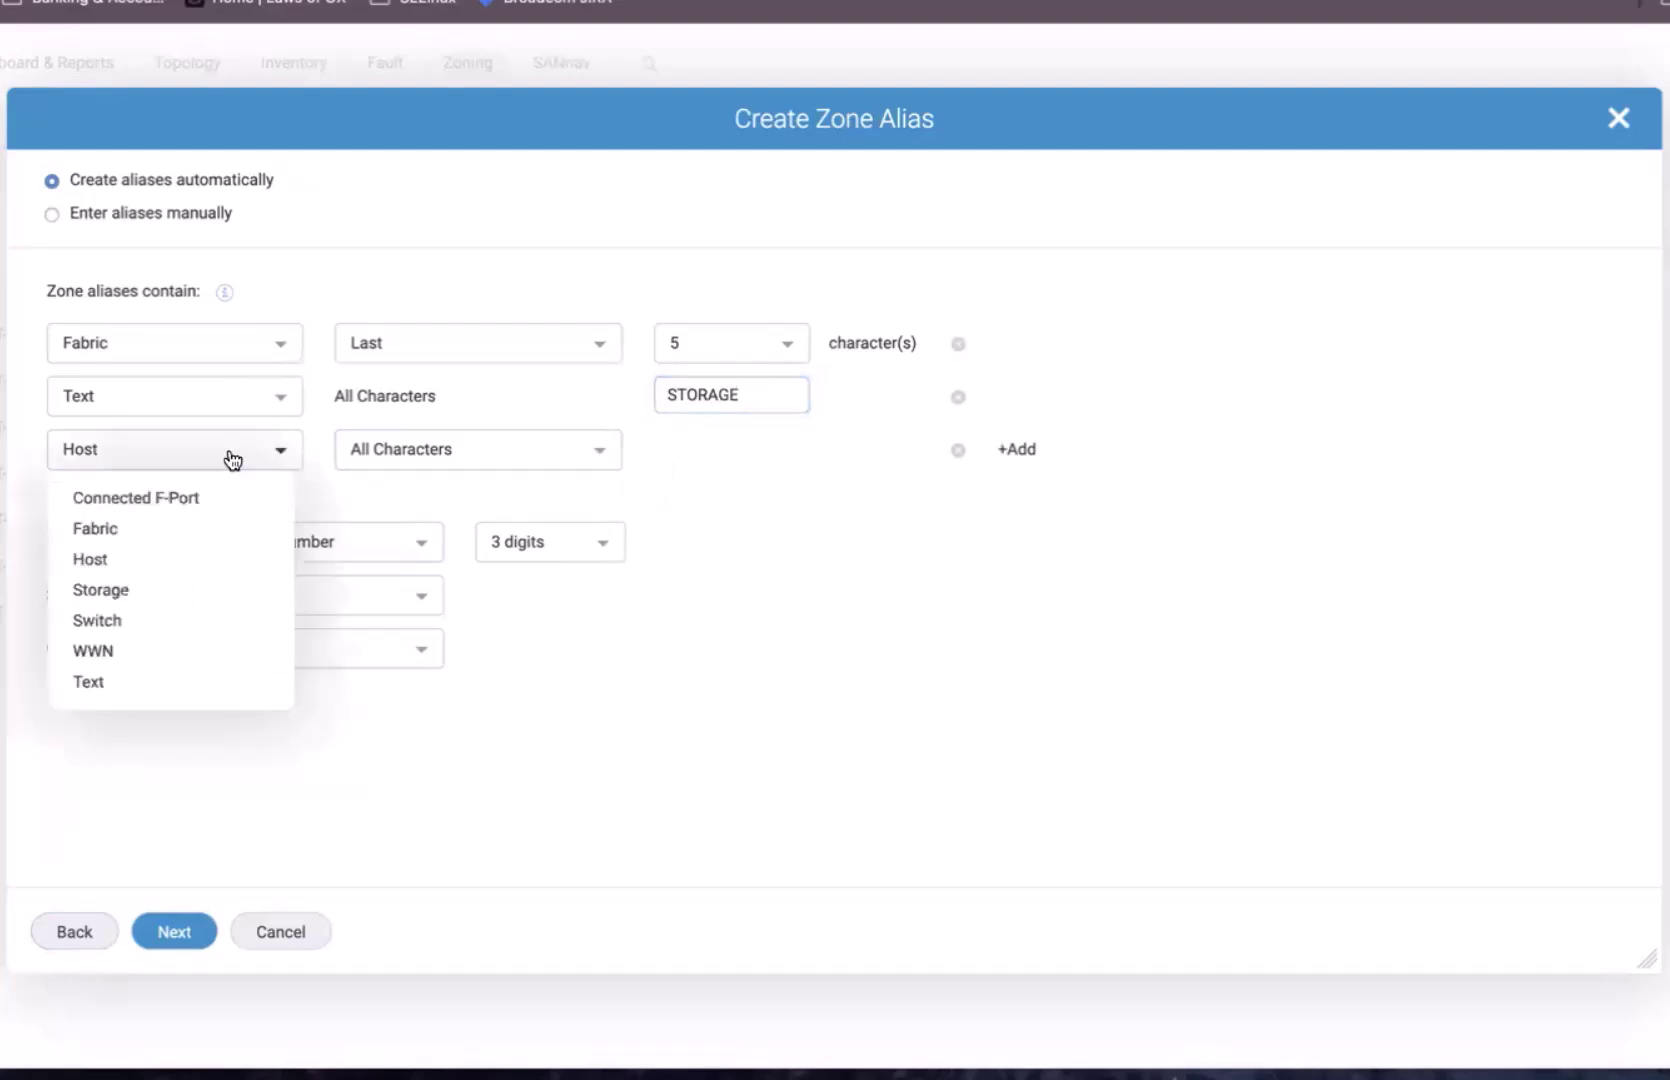
left_click(180, 592)
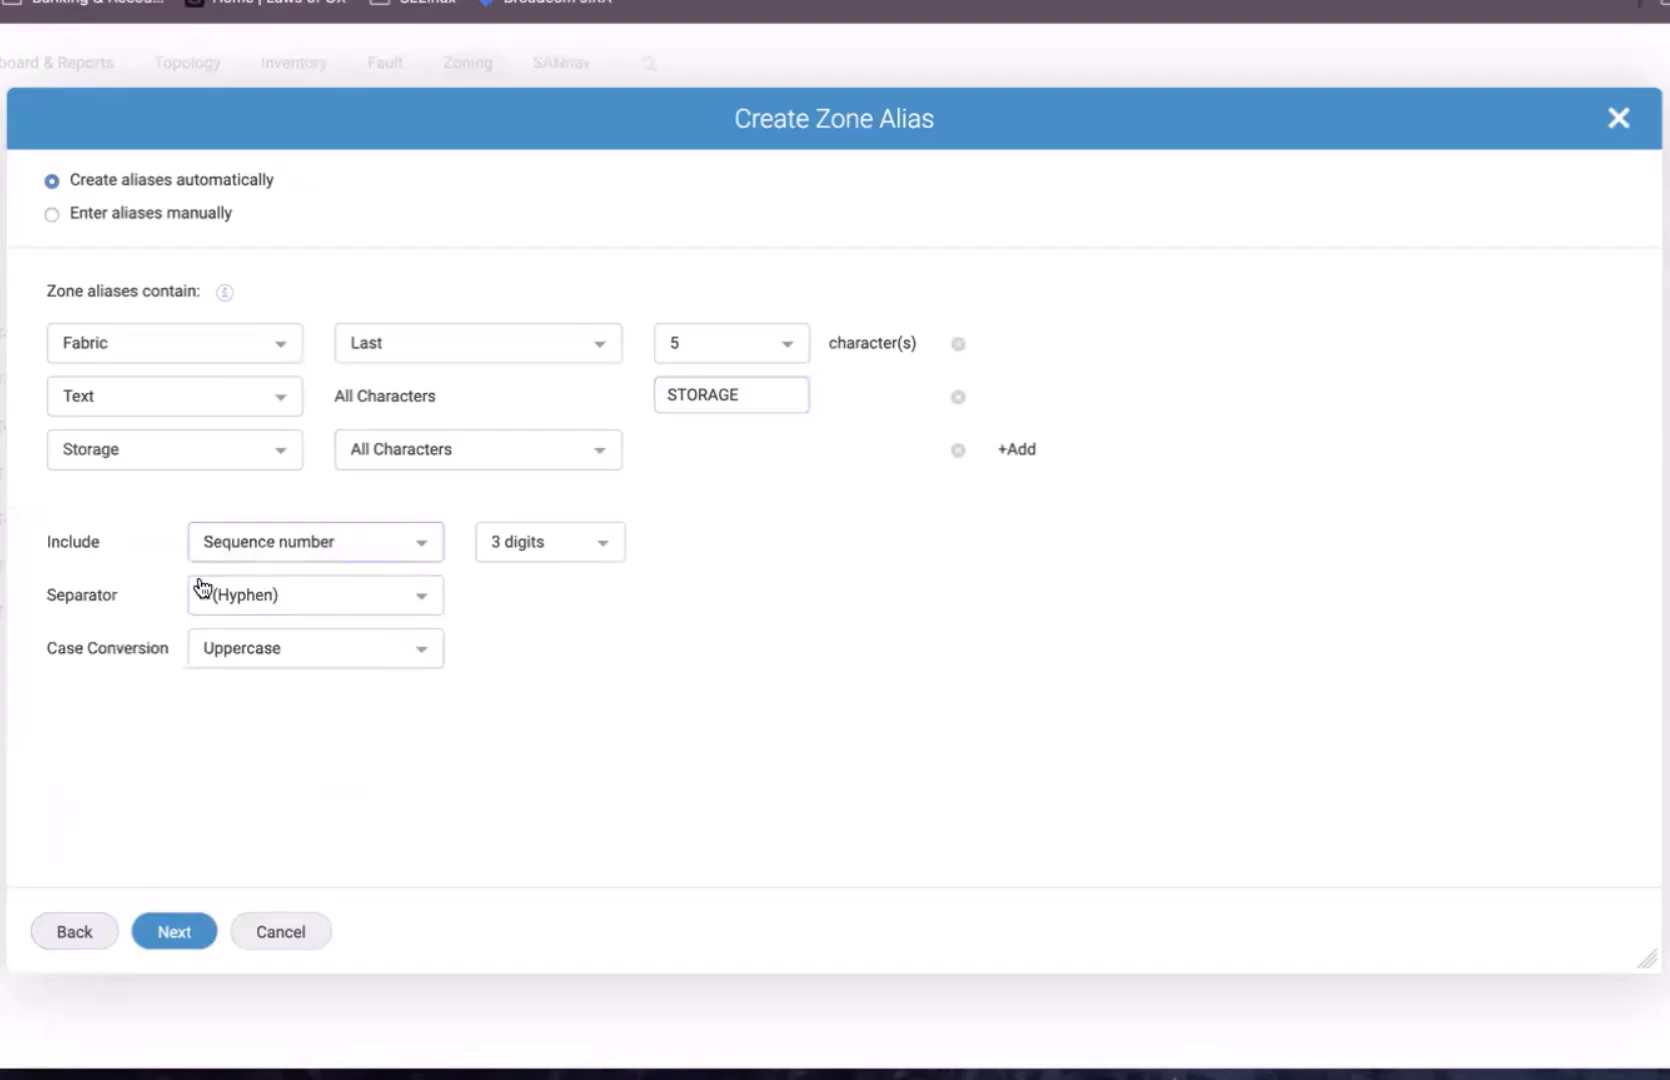
left_click(197, 933)
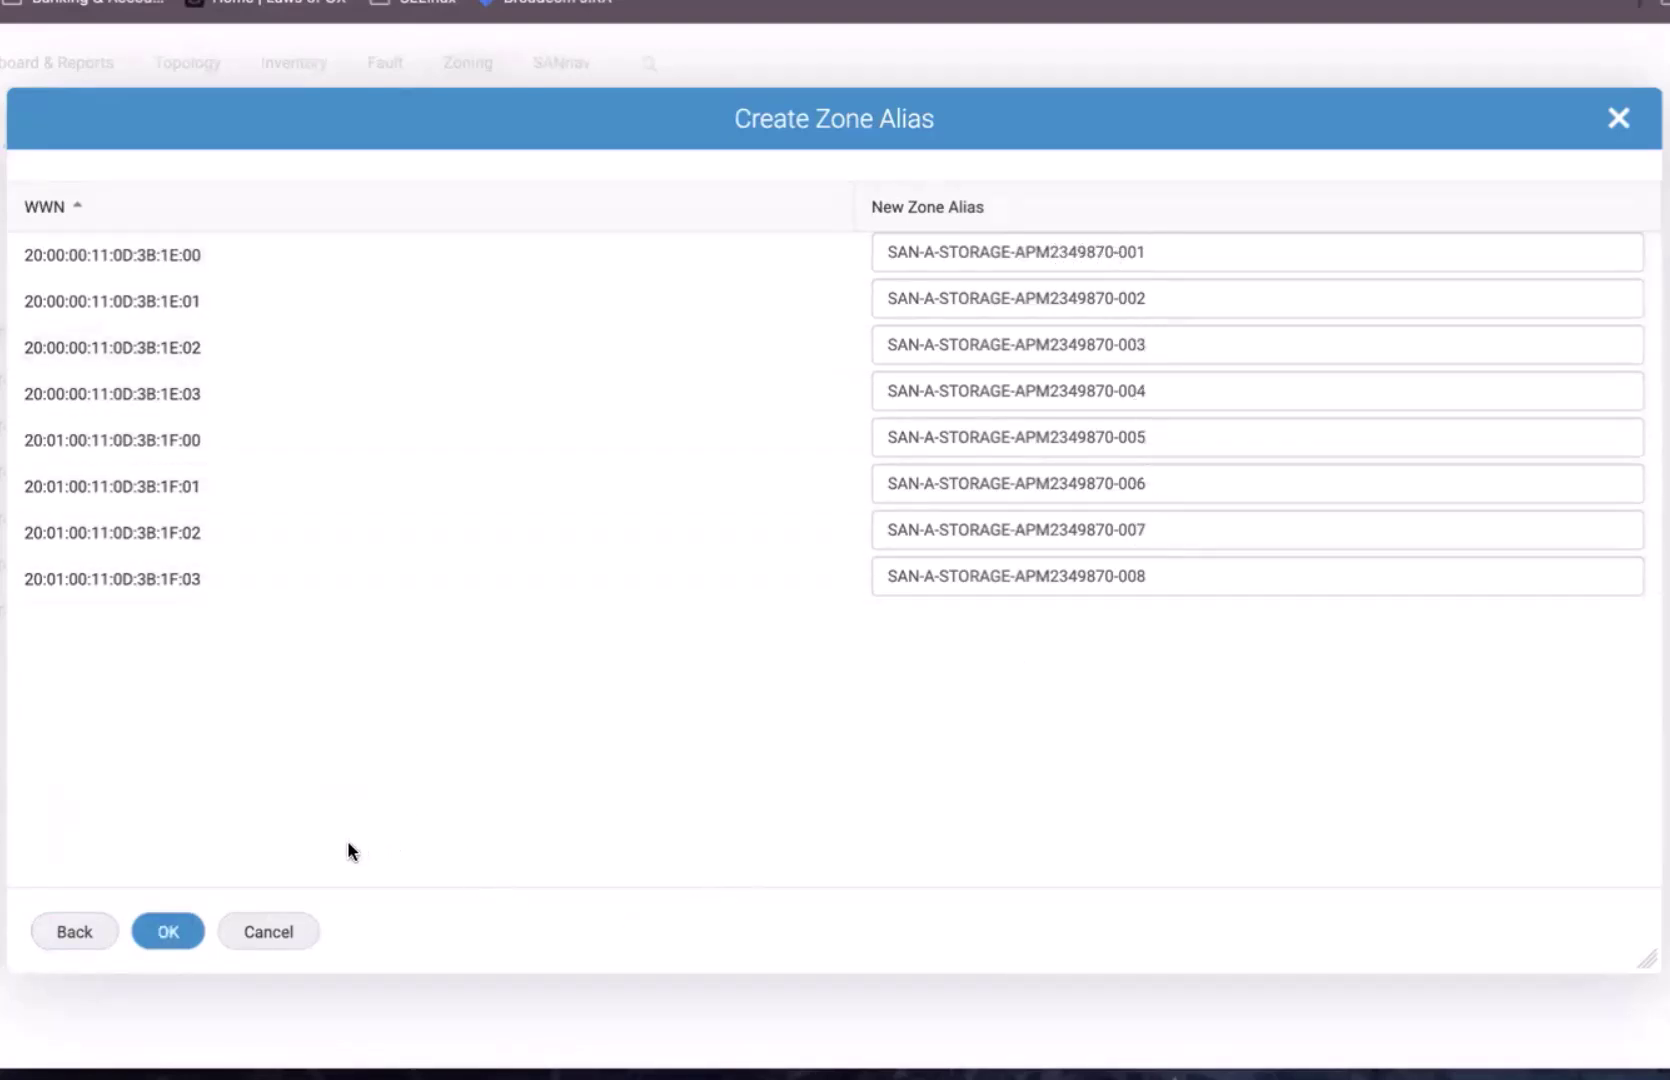
left_click(169, 933)
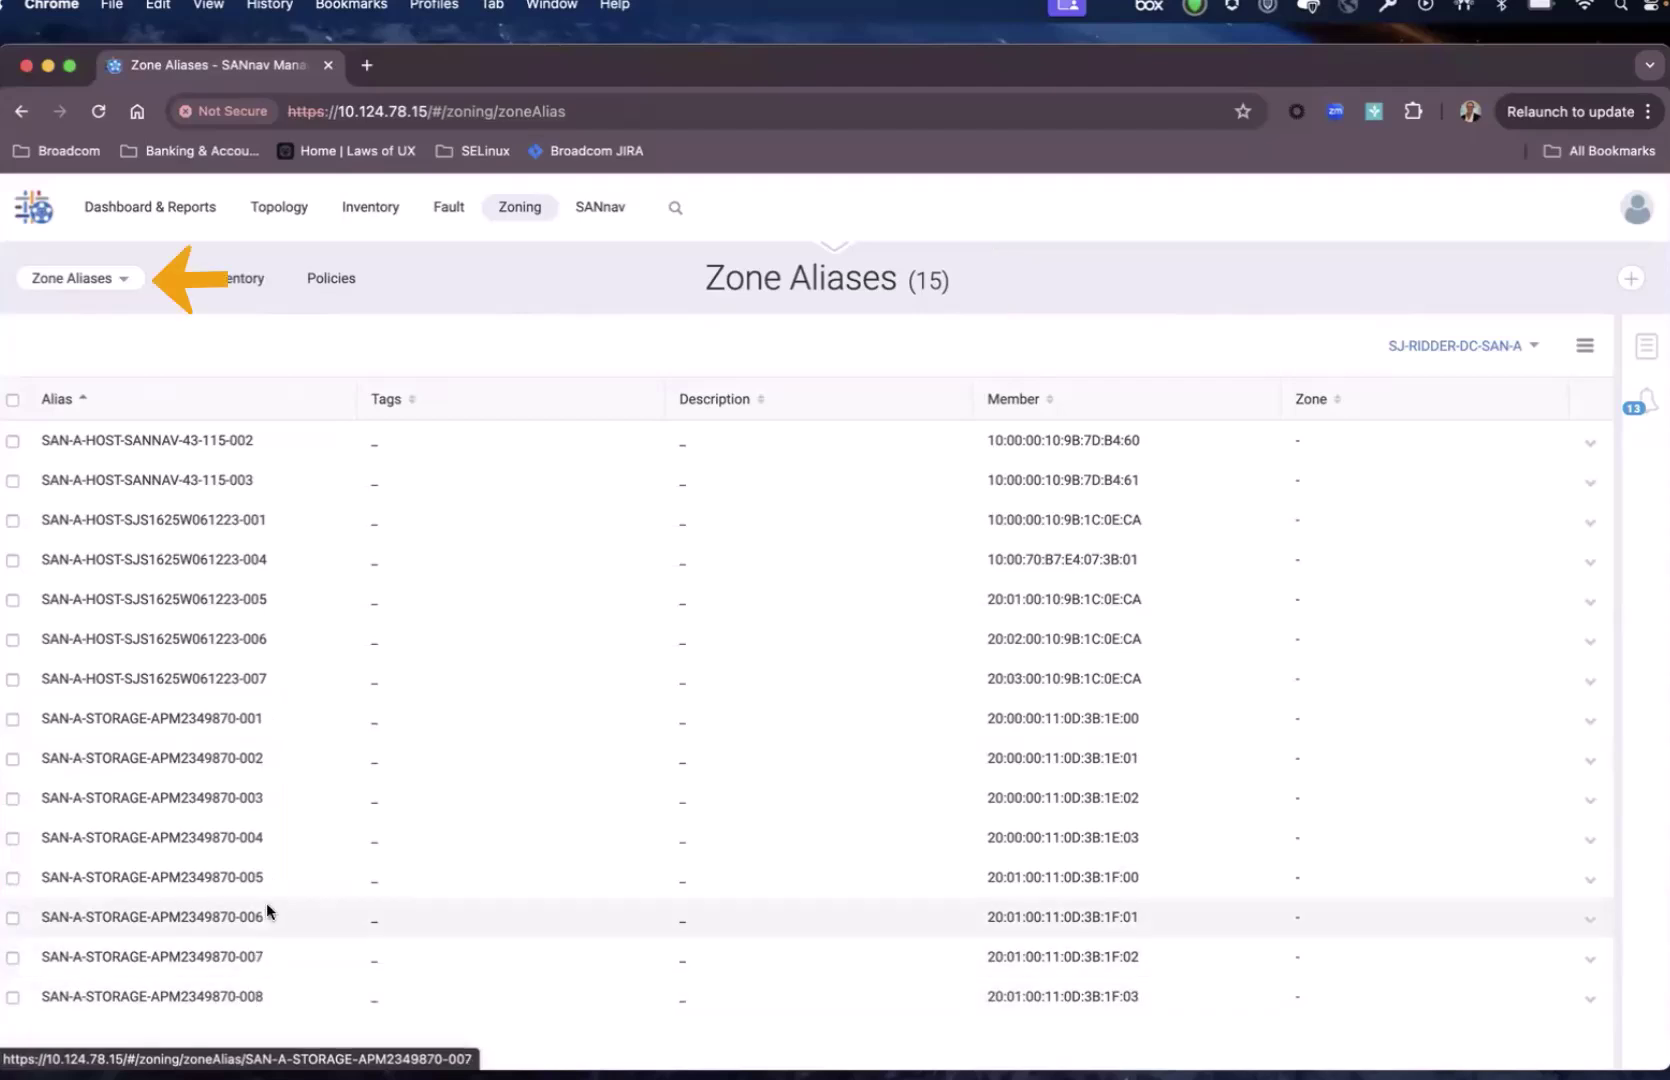
Start creating a new peer zone in fabric SJ-RIDDER-DC-SAN-A and open its member selection.
left_click(116, 280)
left_click(108, 345)
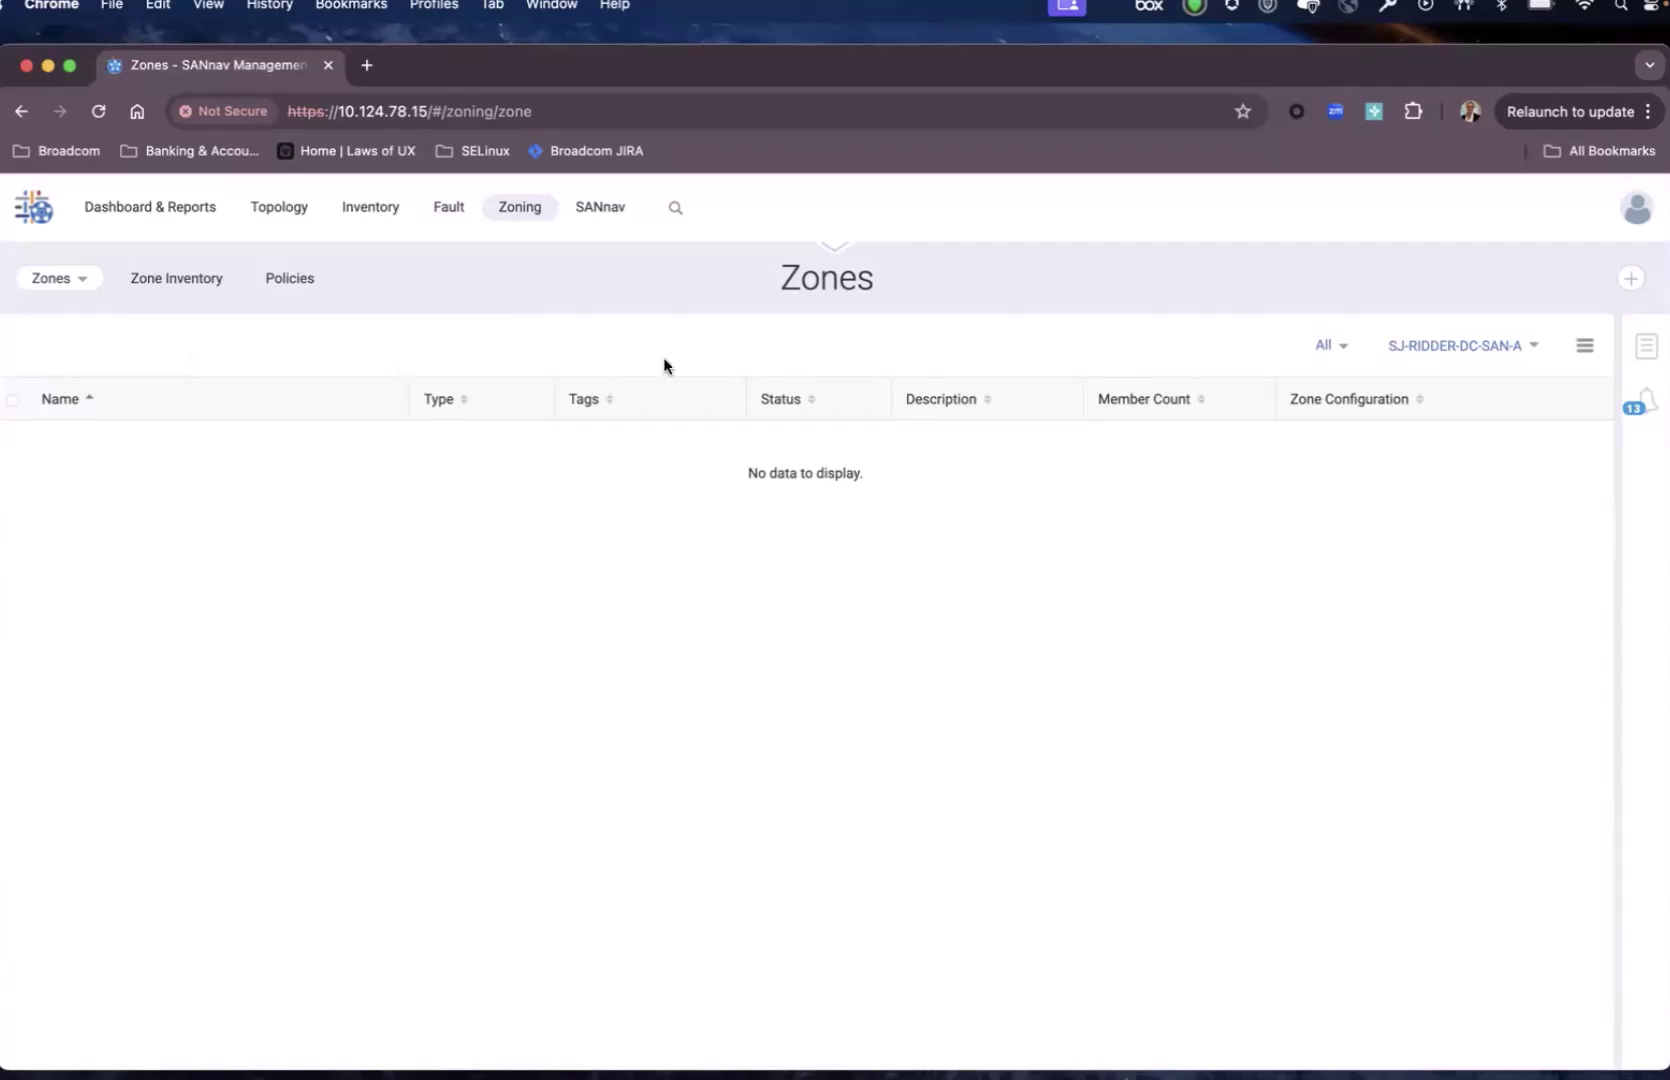
left_click(1629, 280)
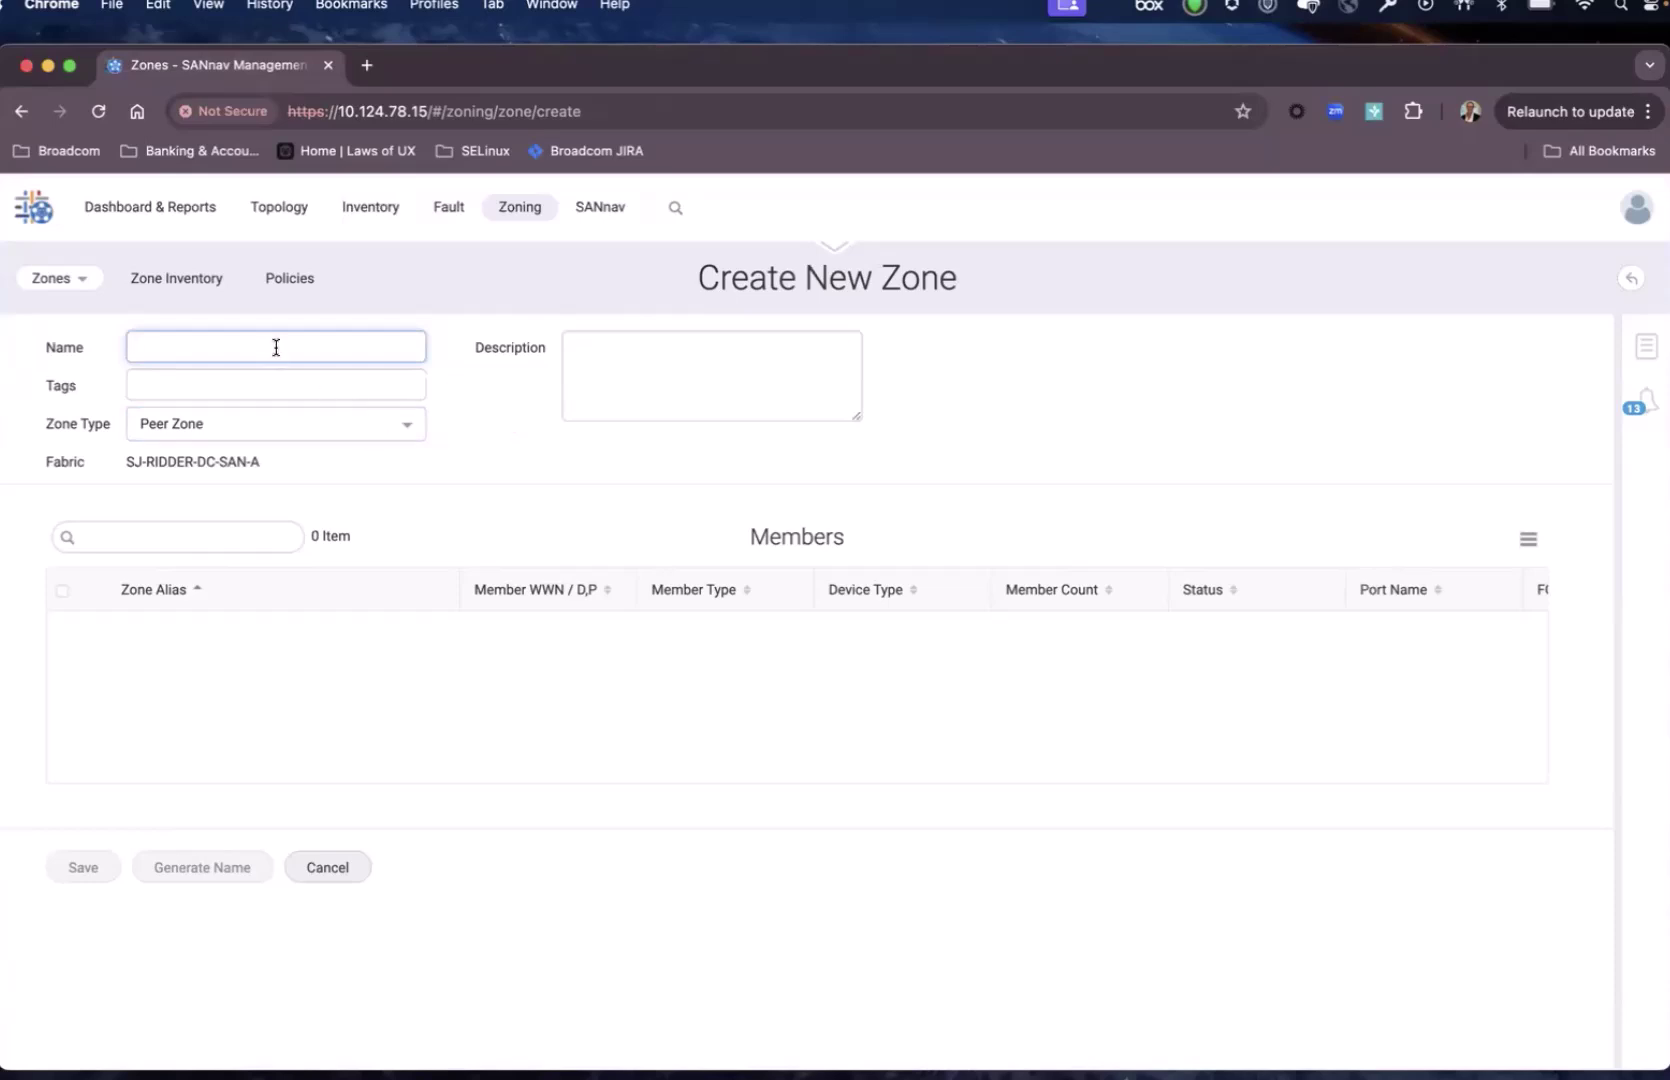
left_click(1528, 539)
left_click(1479, 584)
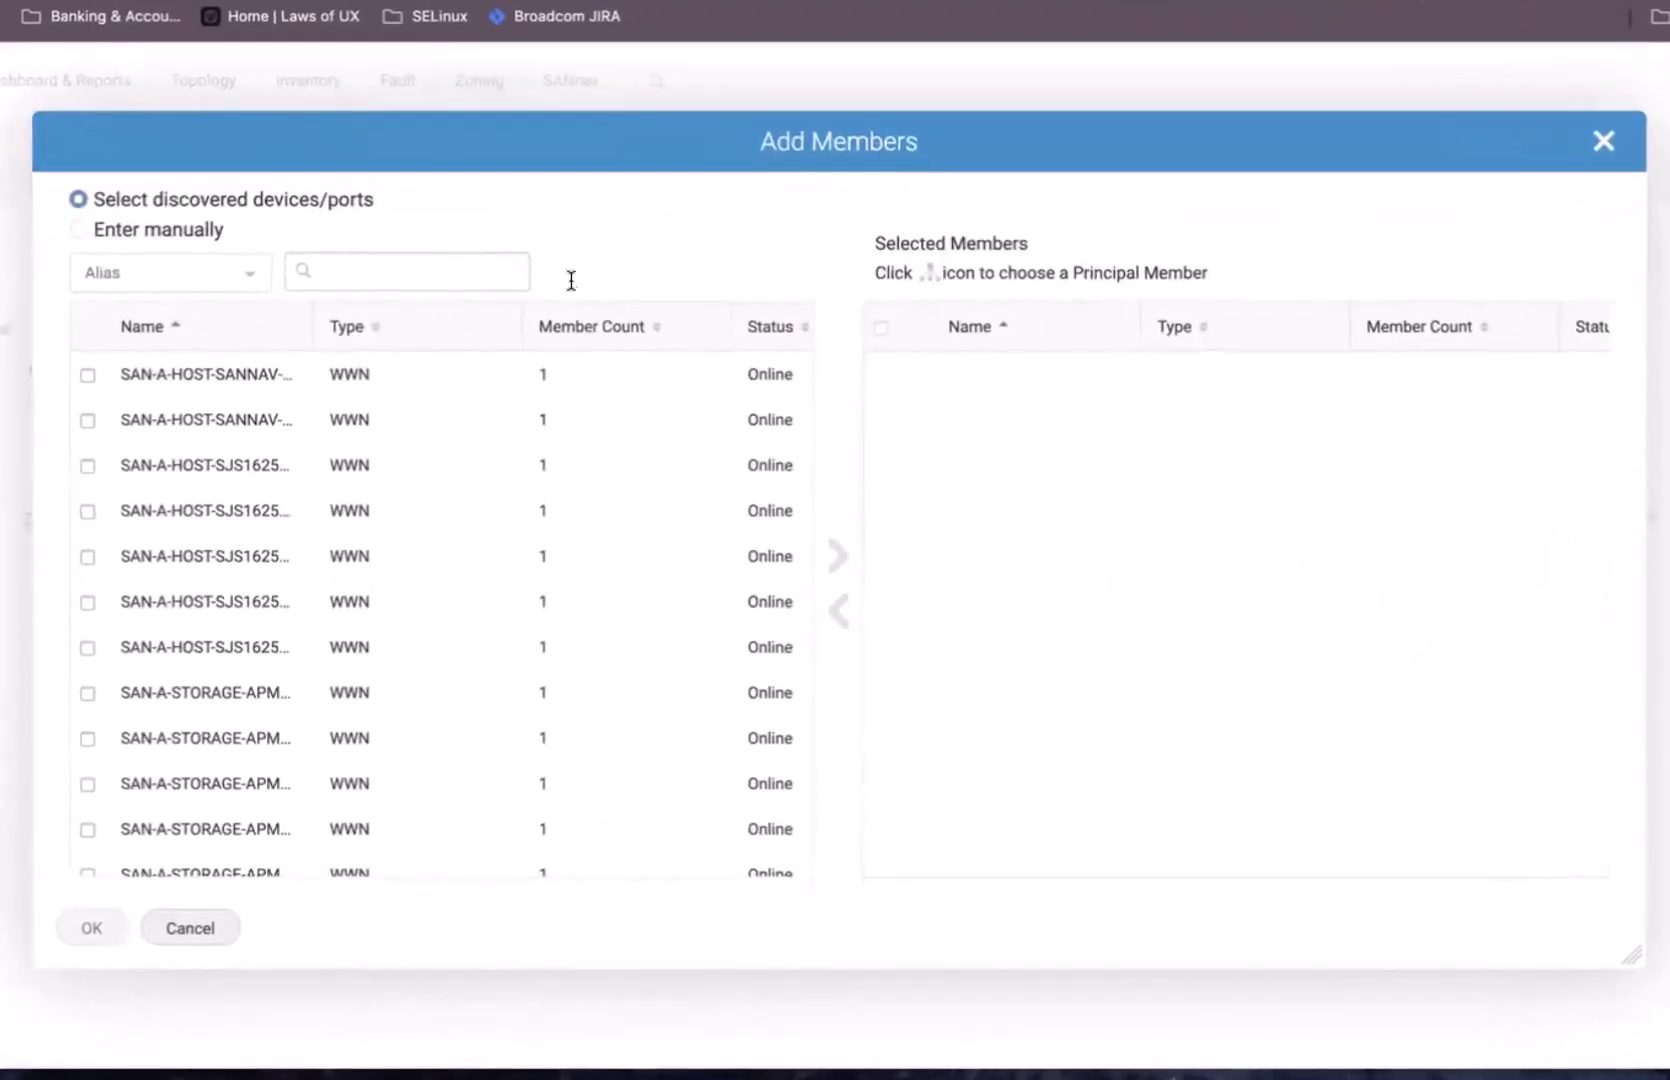
Filter the available aliases by "HOST" and add all matches to the zone's selected members.
left_click(428, 266)
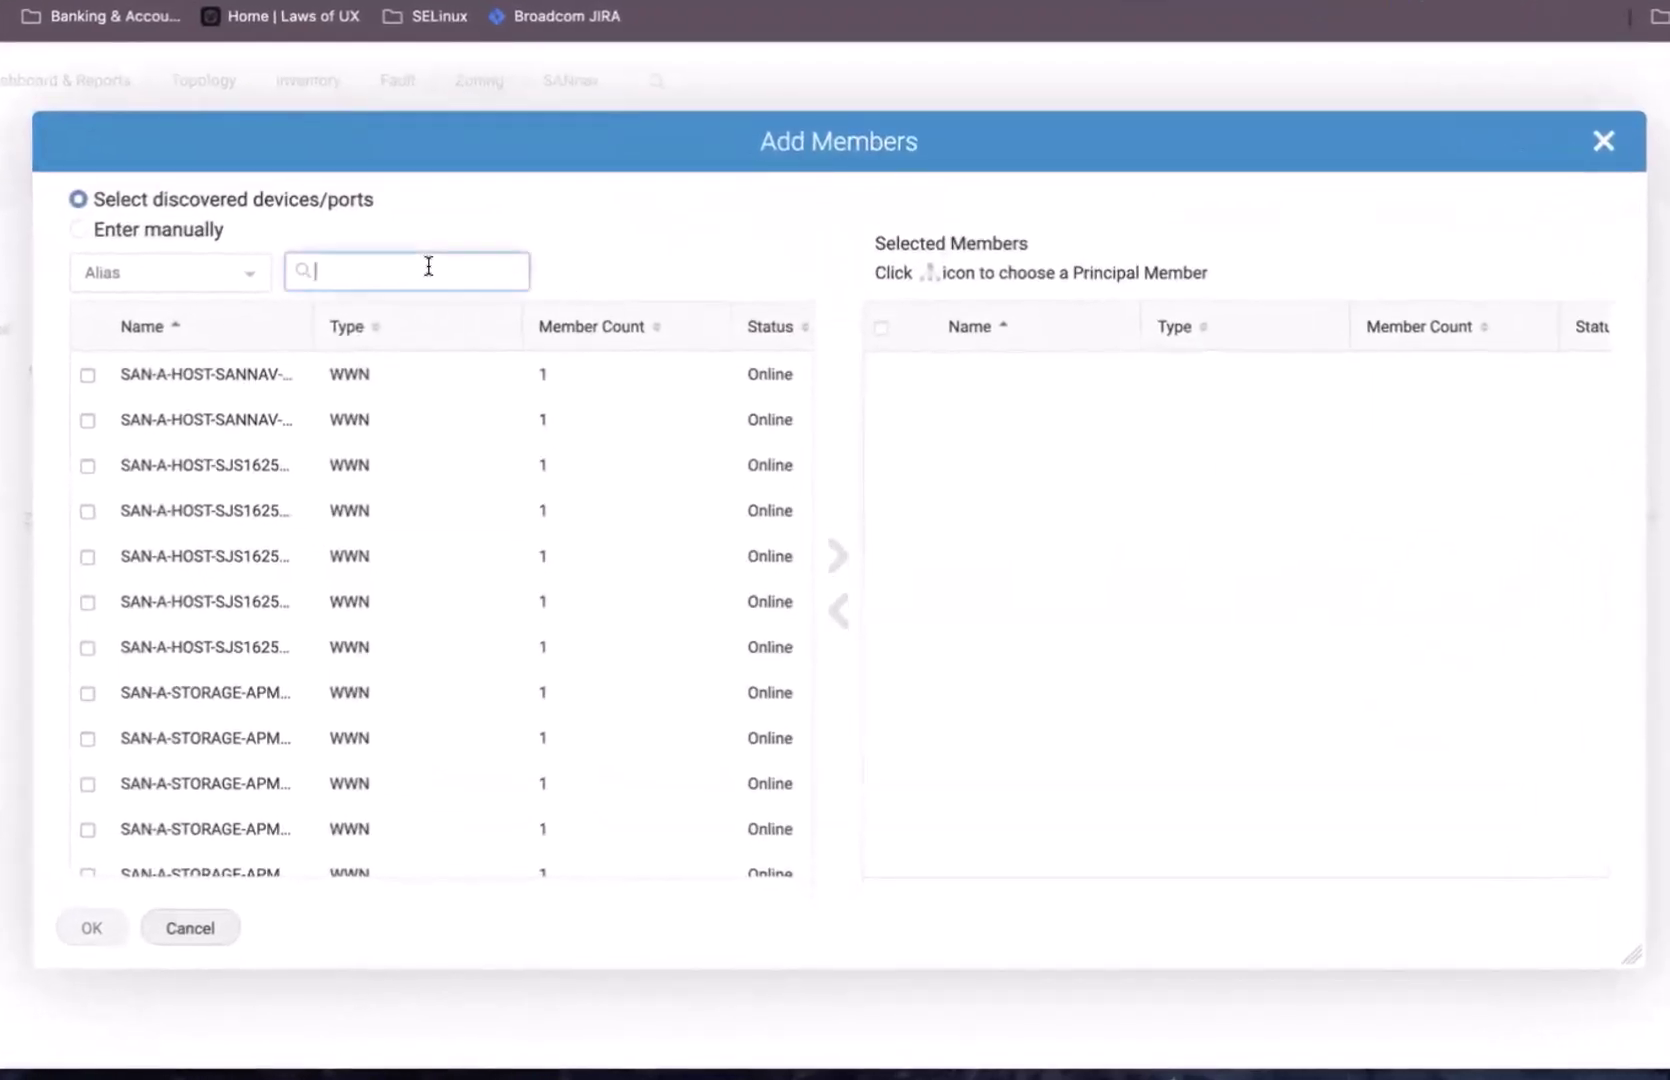
type("HOST")
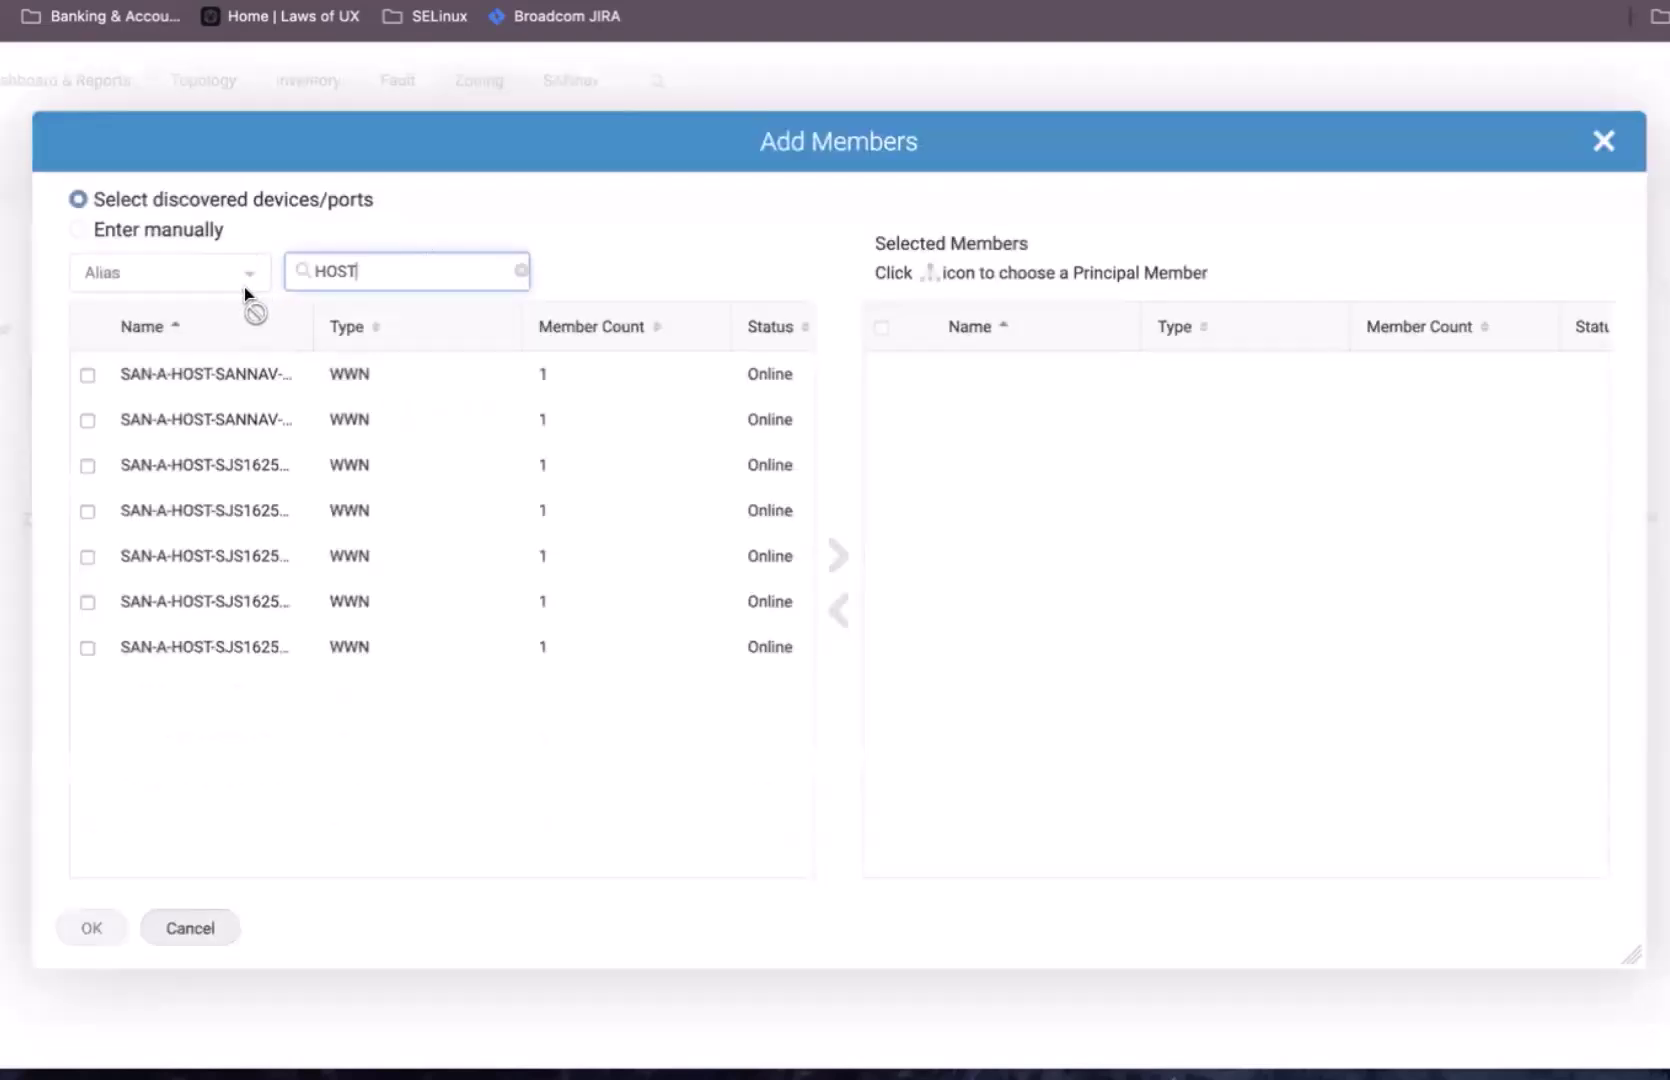
left_click(87, 377)
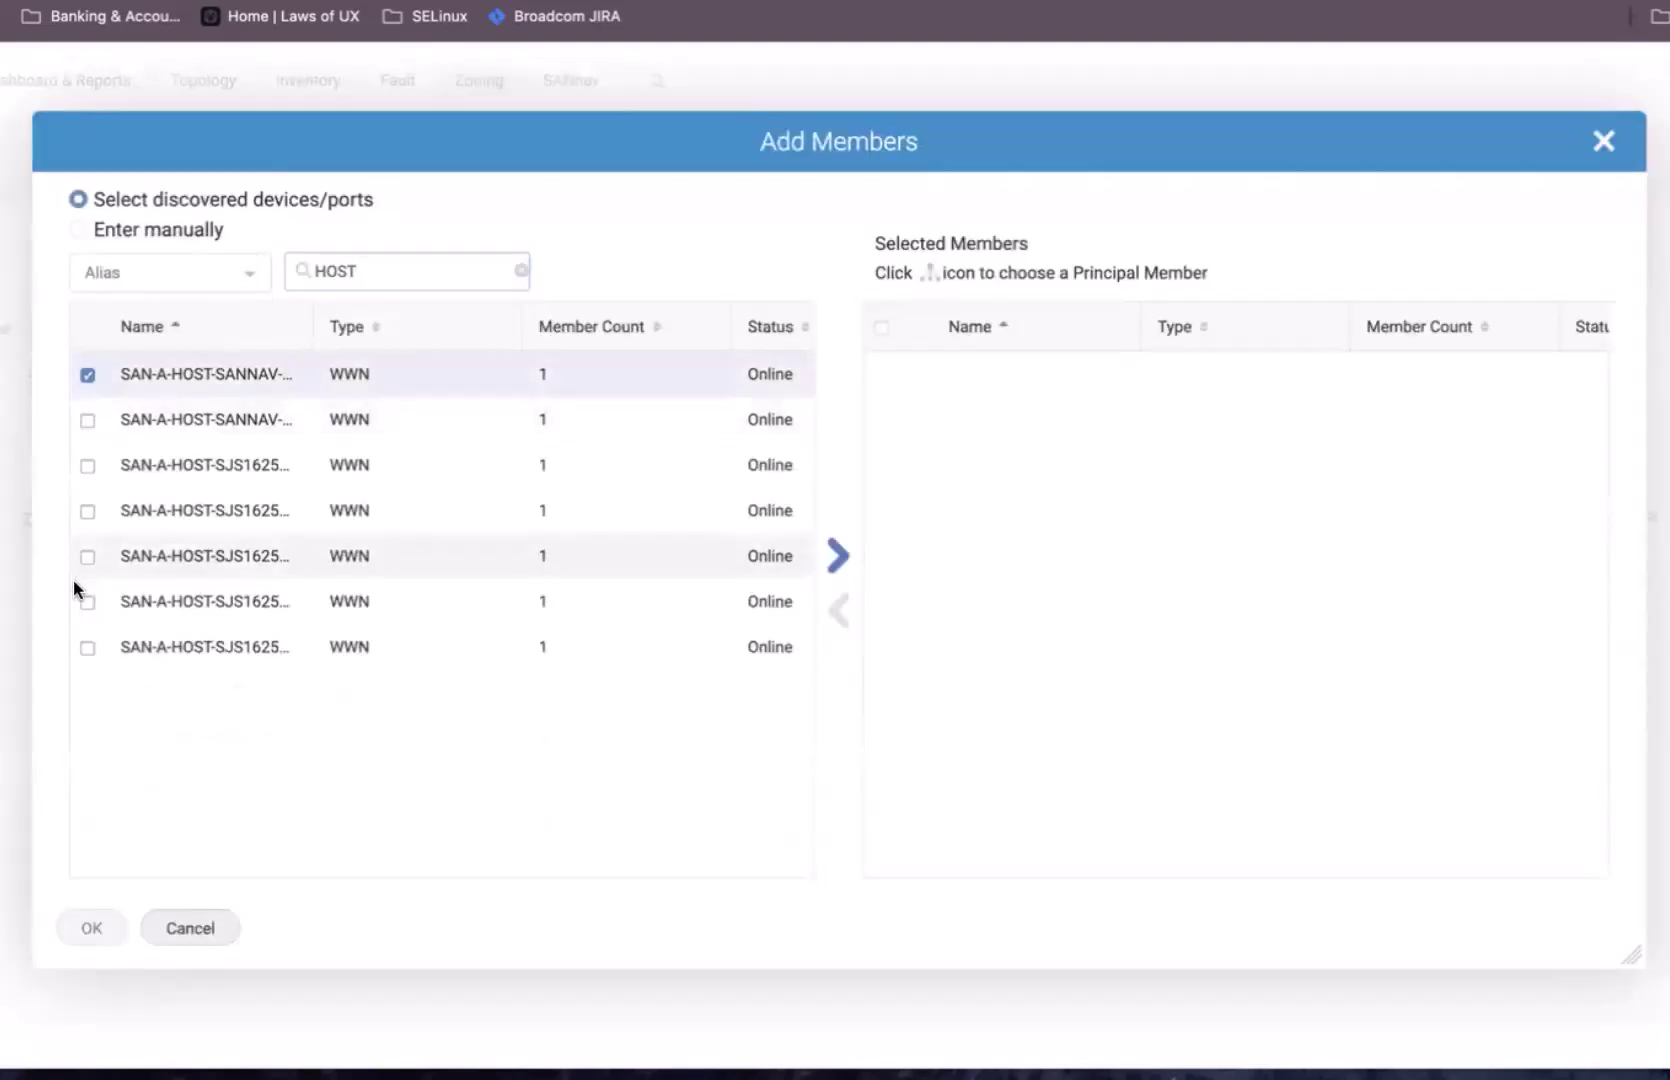
left_click(87, 648, "shift")
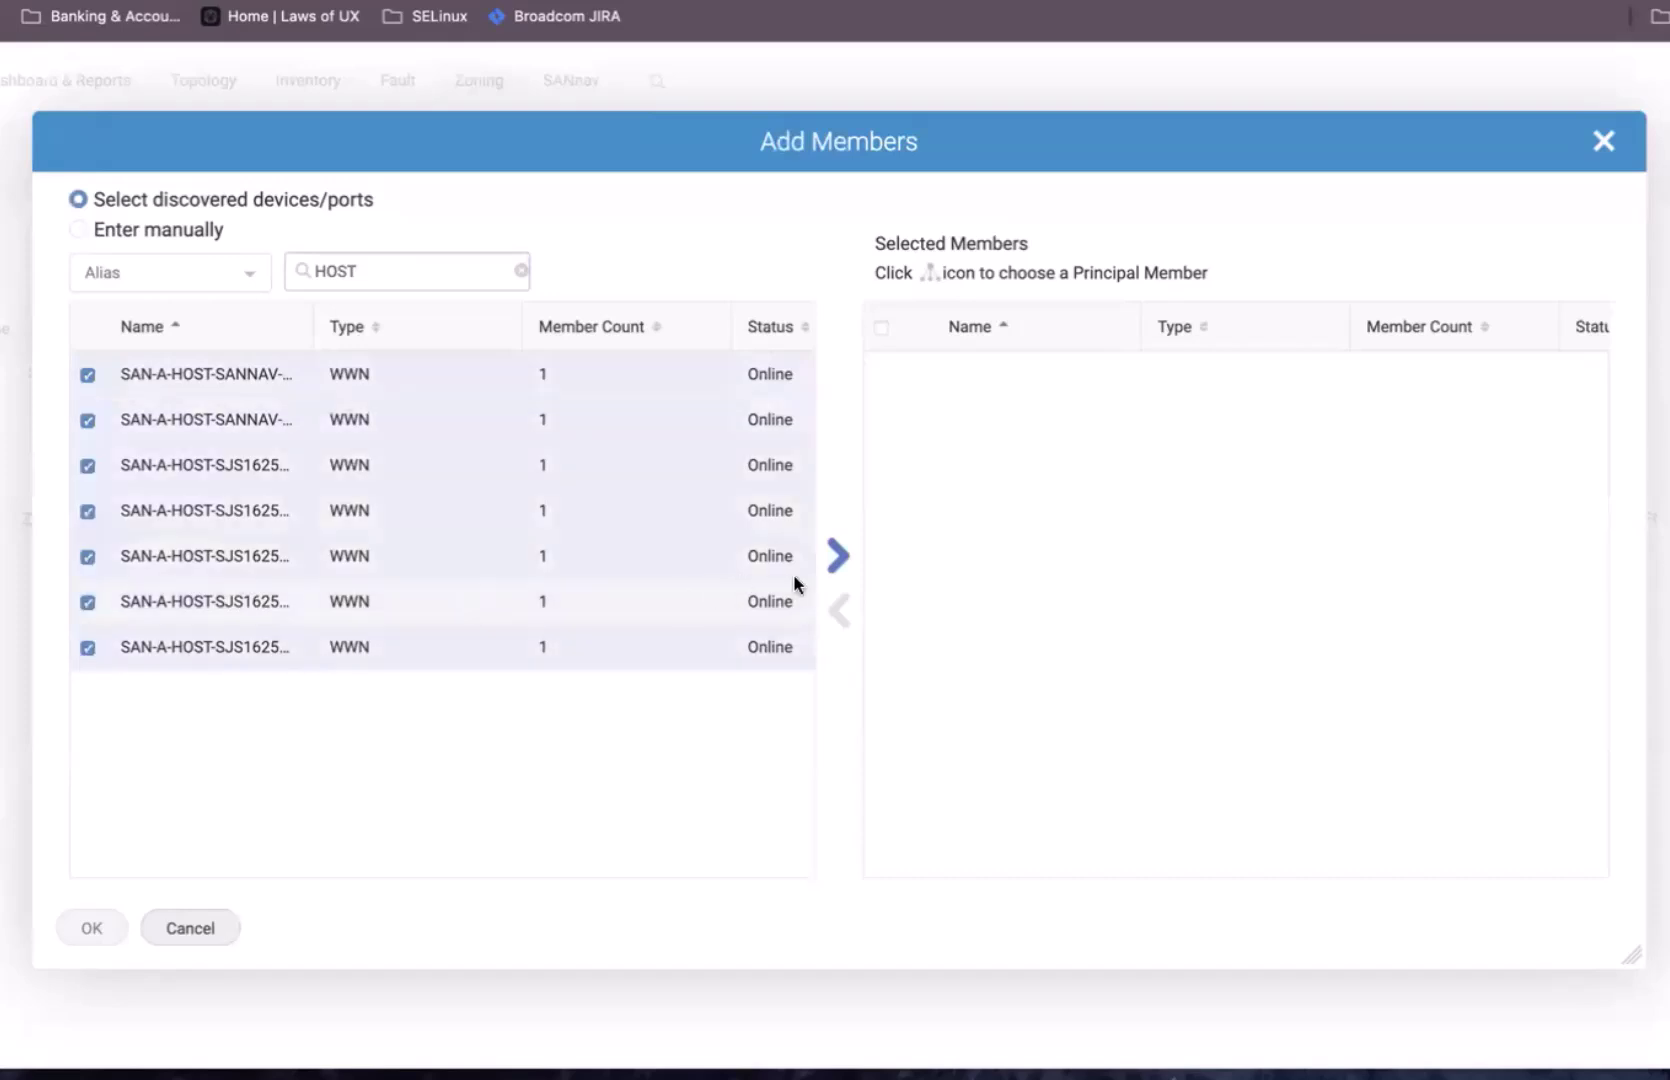
left_click(838, 560)
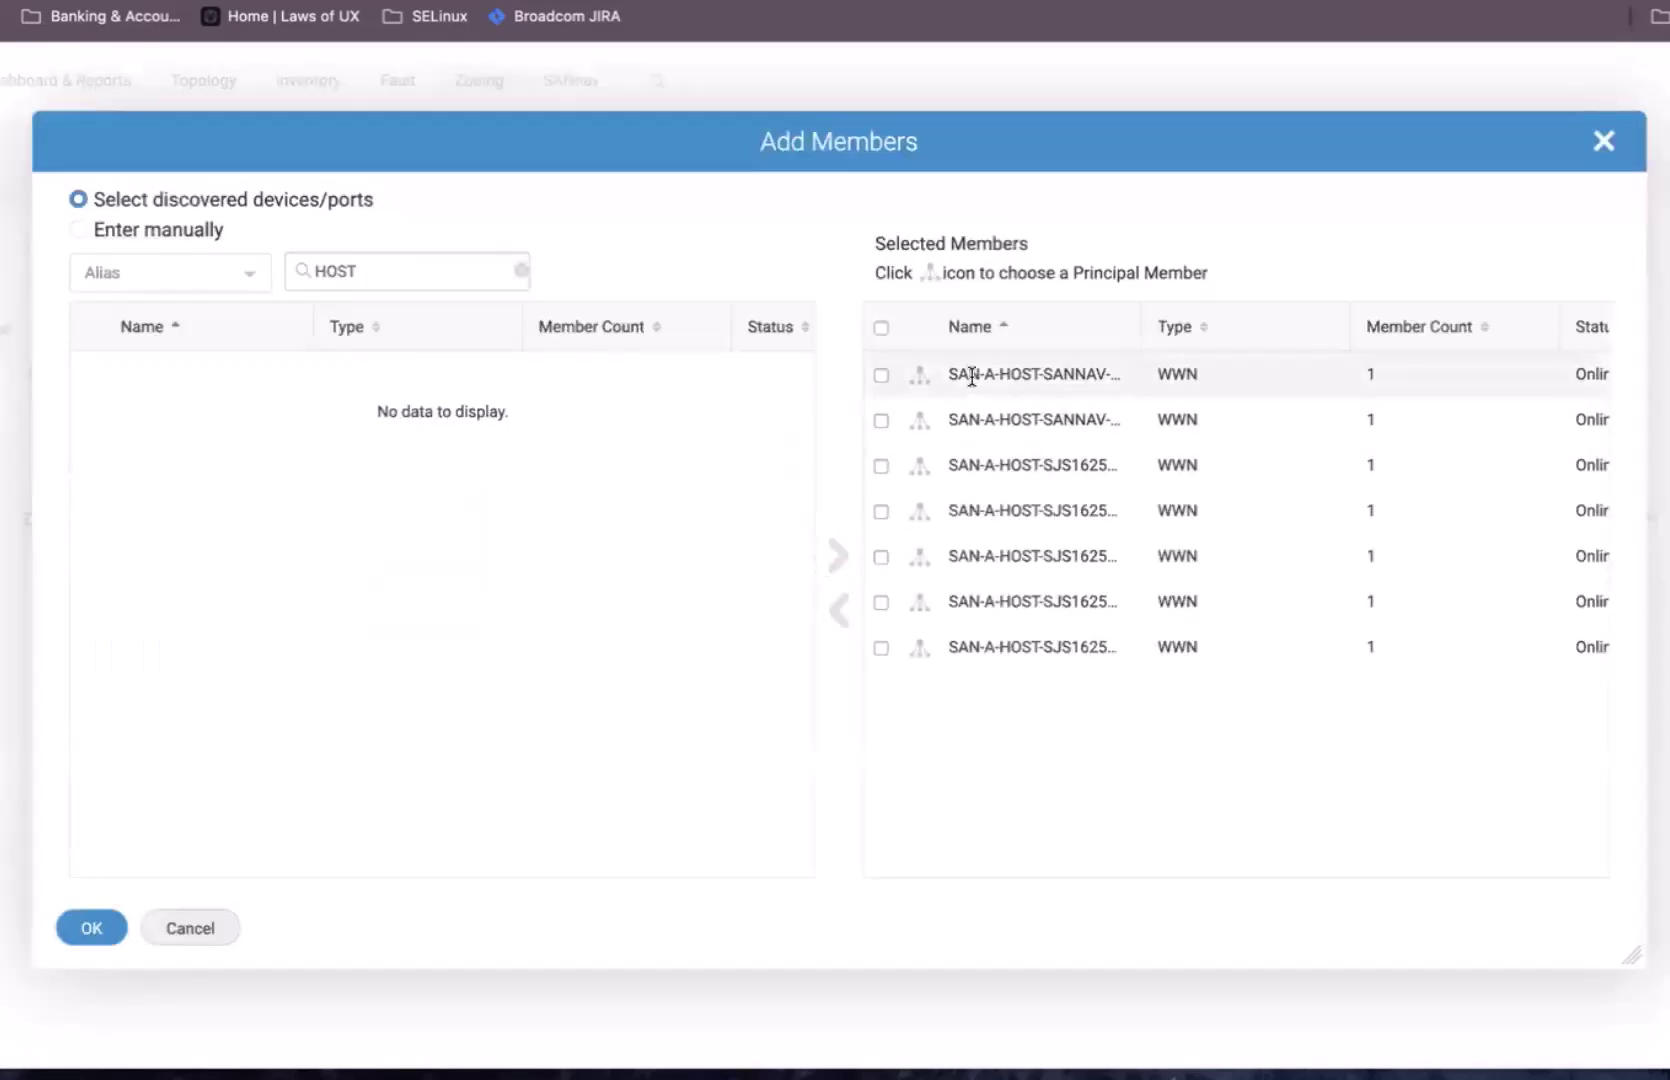
Filter the available aliases by "APM" and add all matching storage aliases to the zone's selected members.
left_click_drag(374, 281, 287, 261)
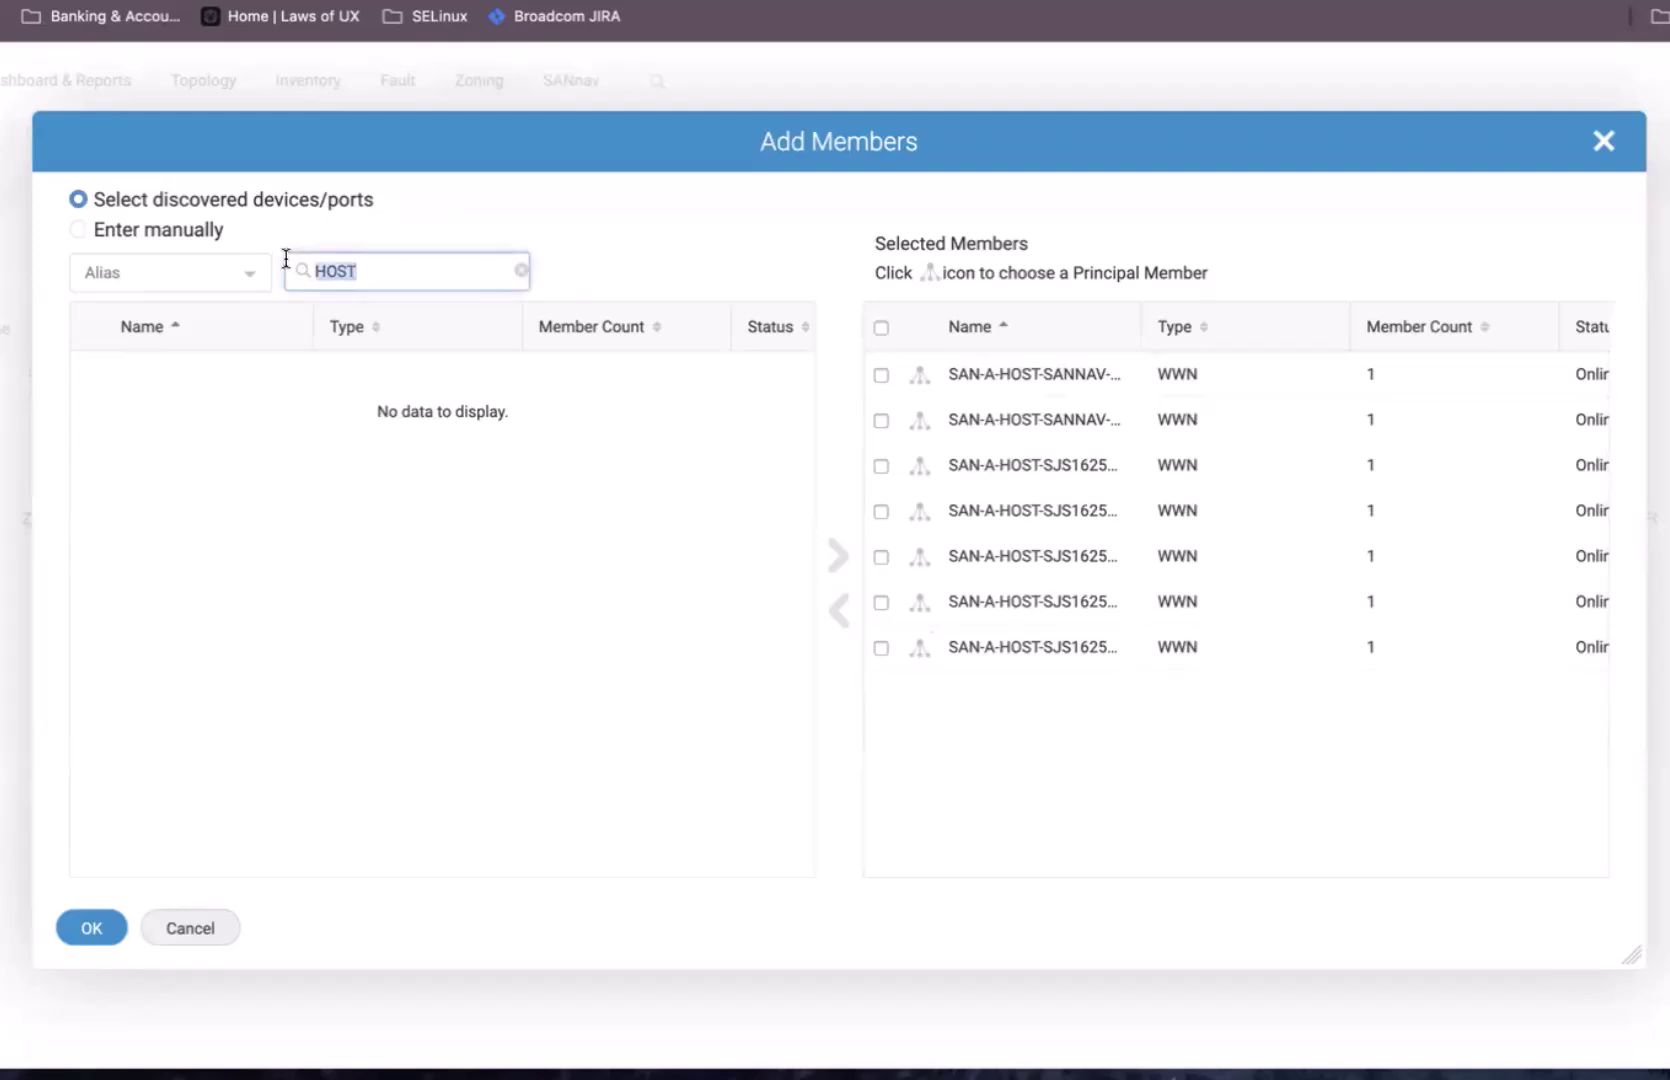
type("APM")
left_click(88, 375)
left_click(87, 692, "shift")
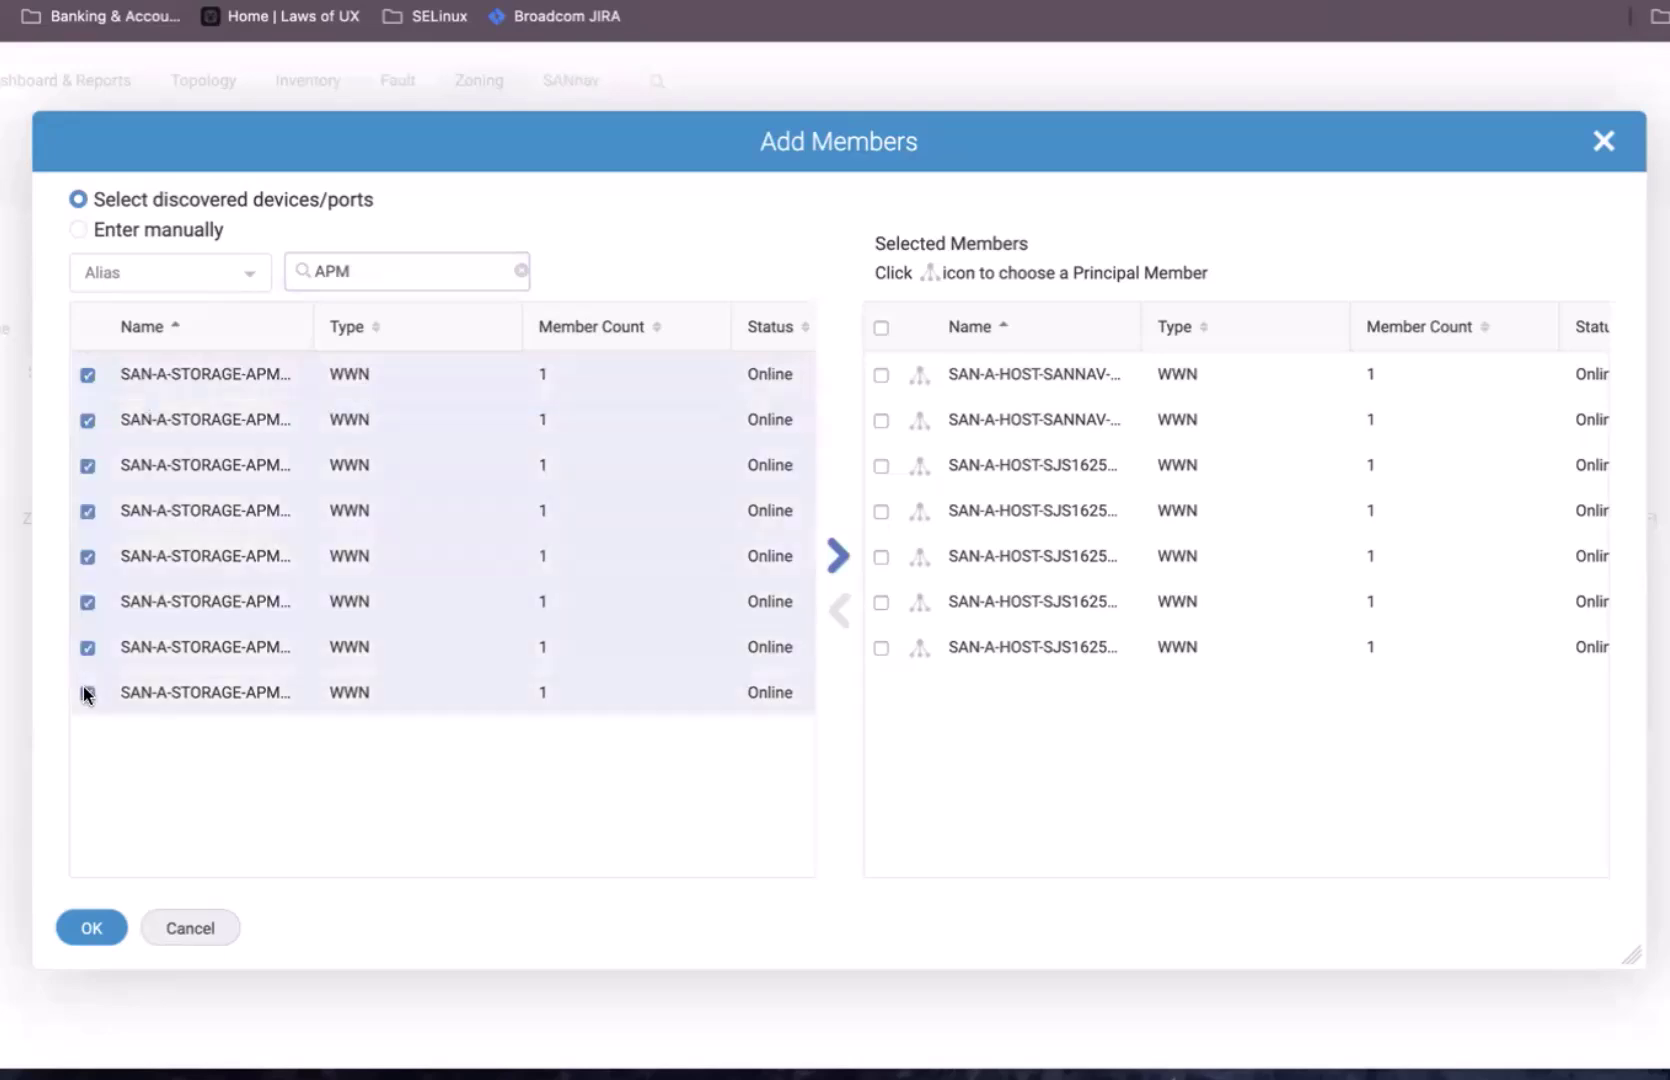
left_click(838, 557)
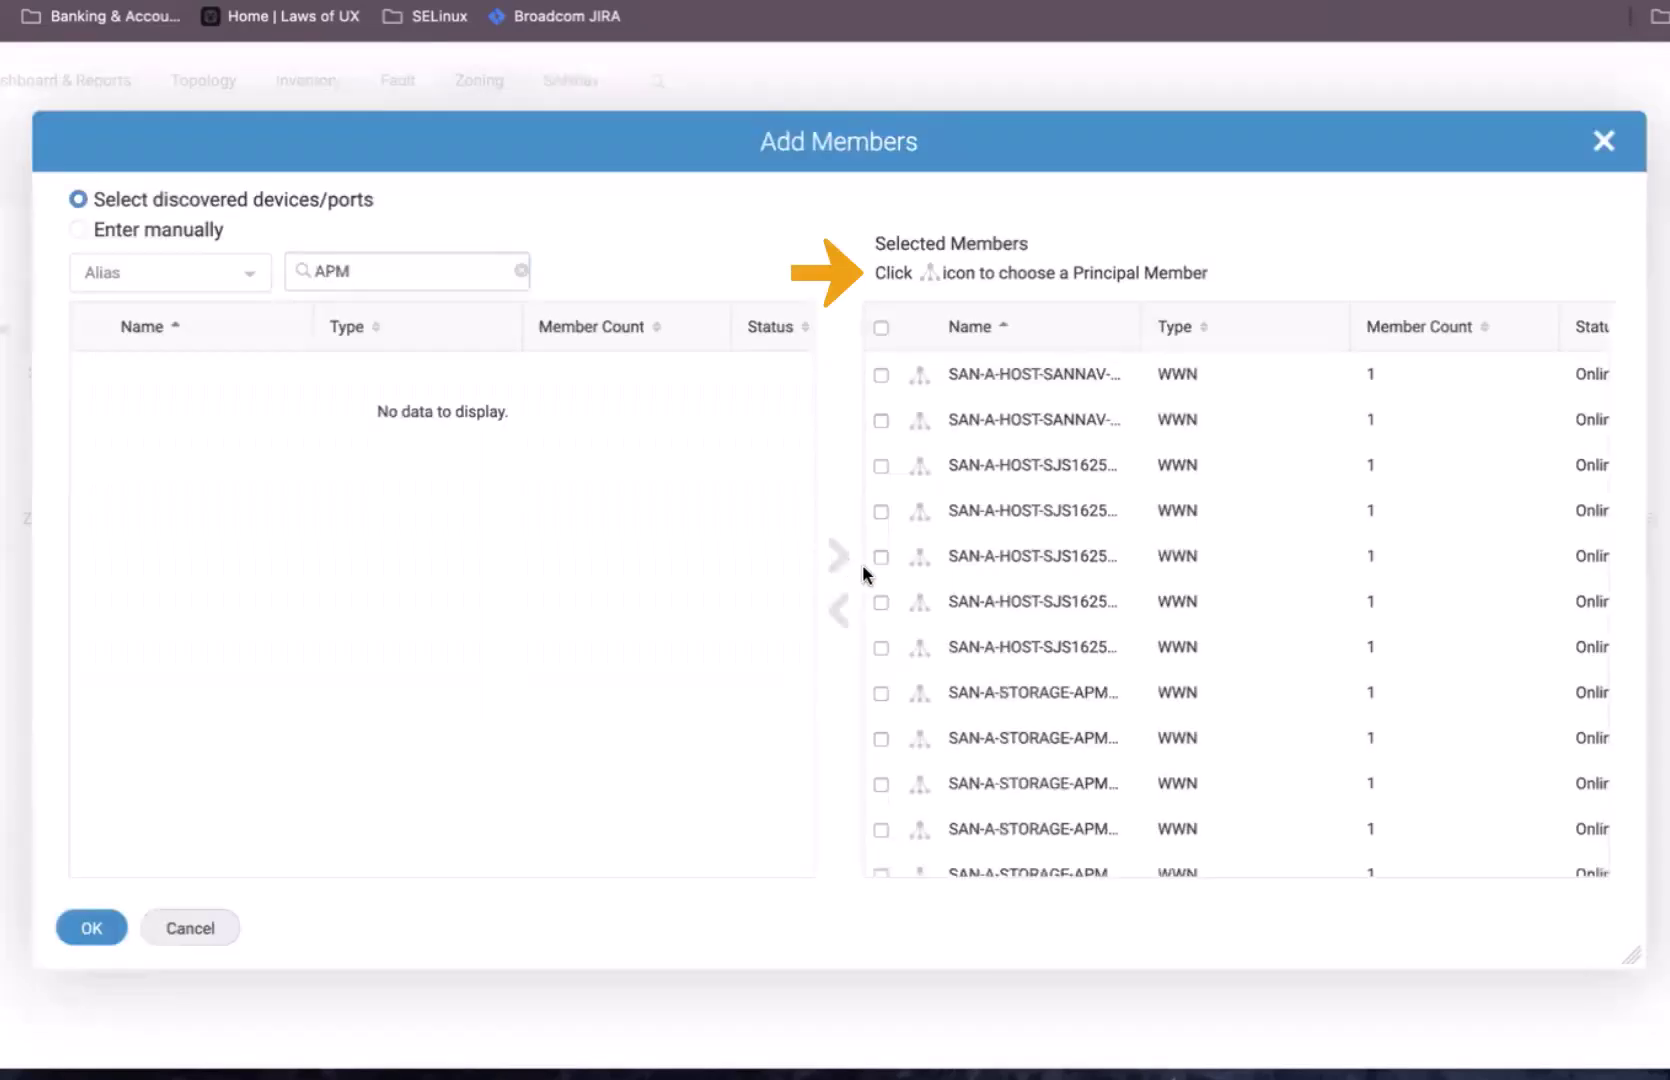
Mark all eight storage aliases as principal members of the peer zone and confirm the member selection.
scroll(1010, 584, "down", 2)
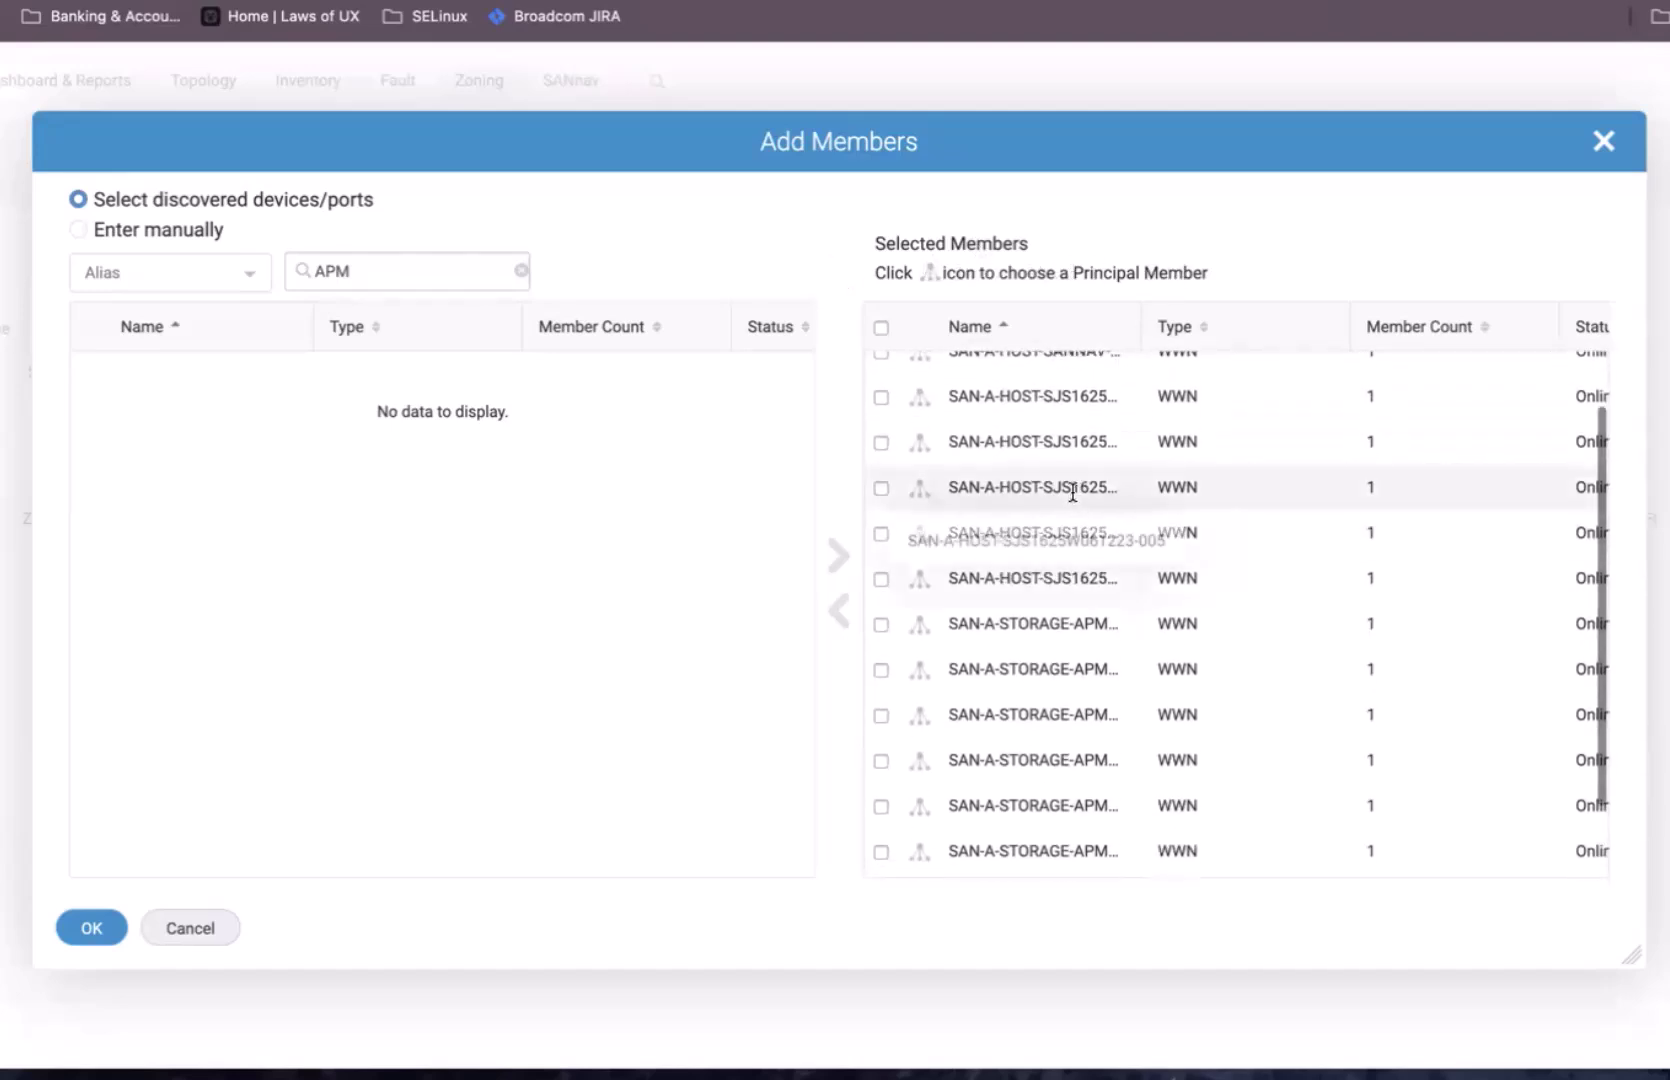
scroll(1072, 505, "down", 1)
scroll(1066, 500, "down", 1)
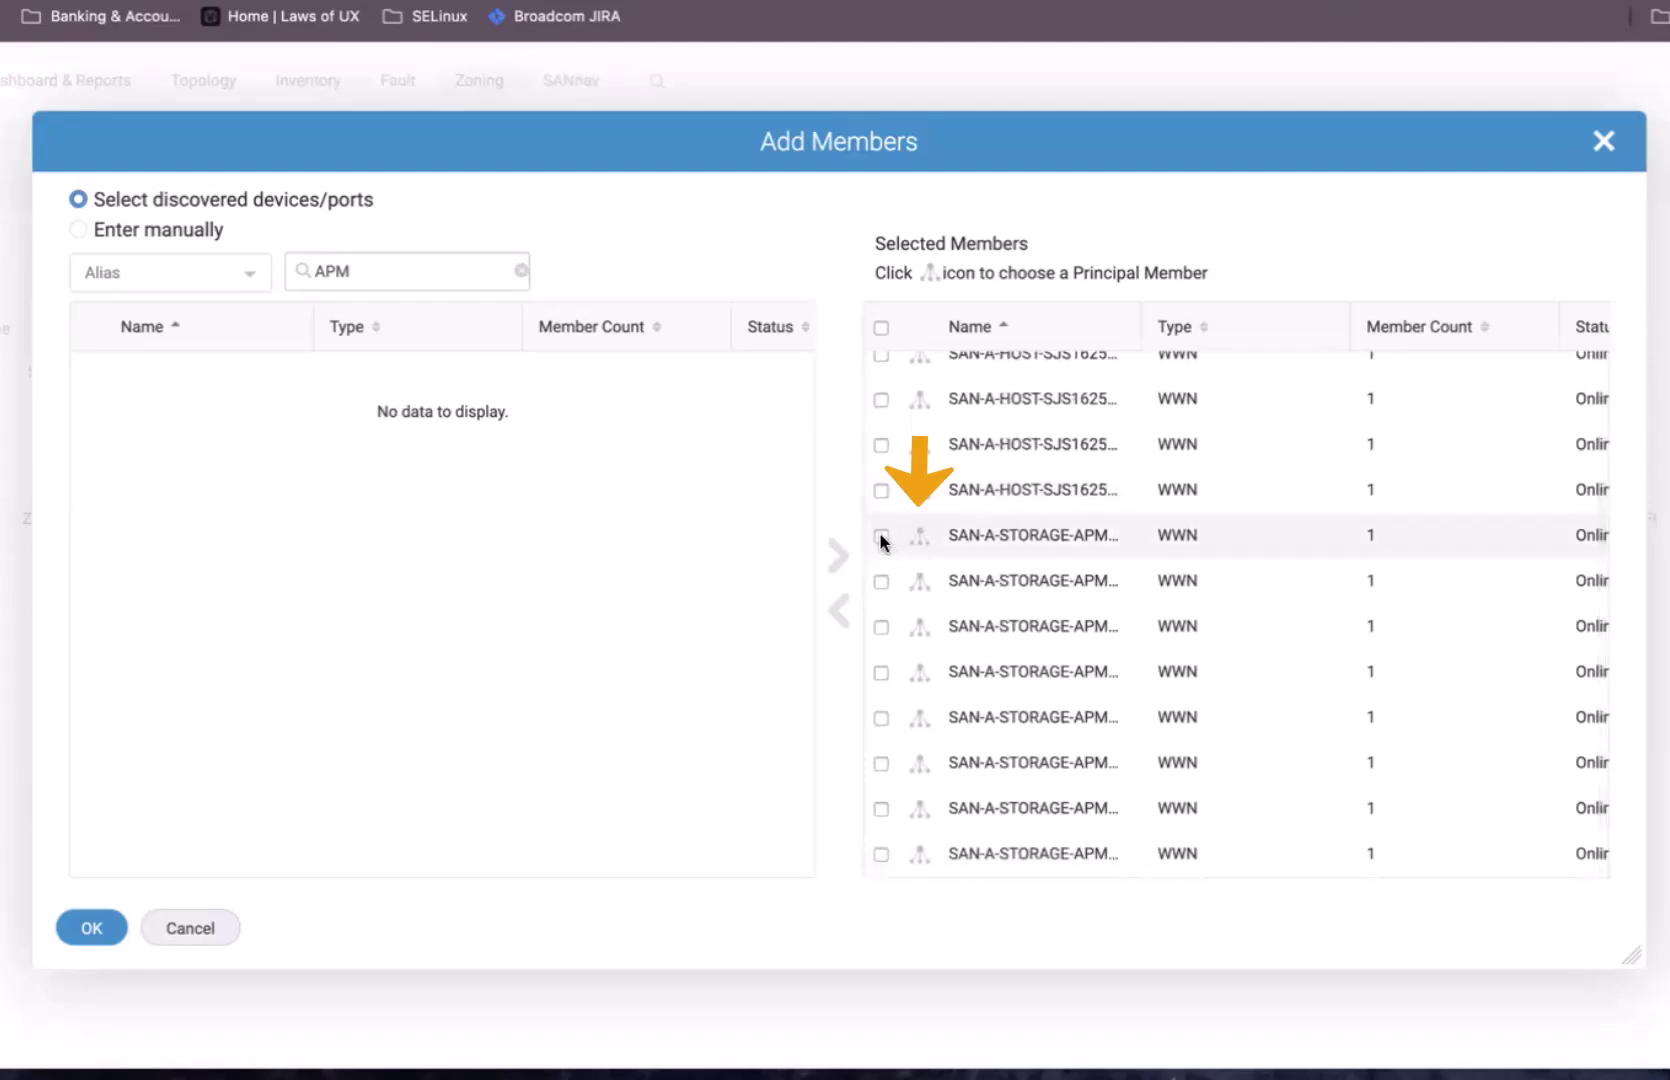
left_click(921, 584)
left_click(920, 628)
left_click(920, 673)
left_click(920, 719)
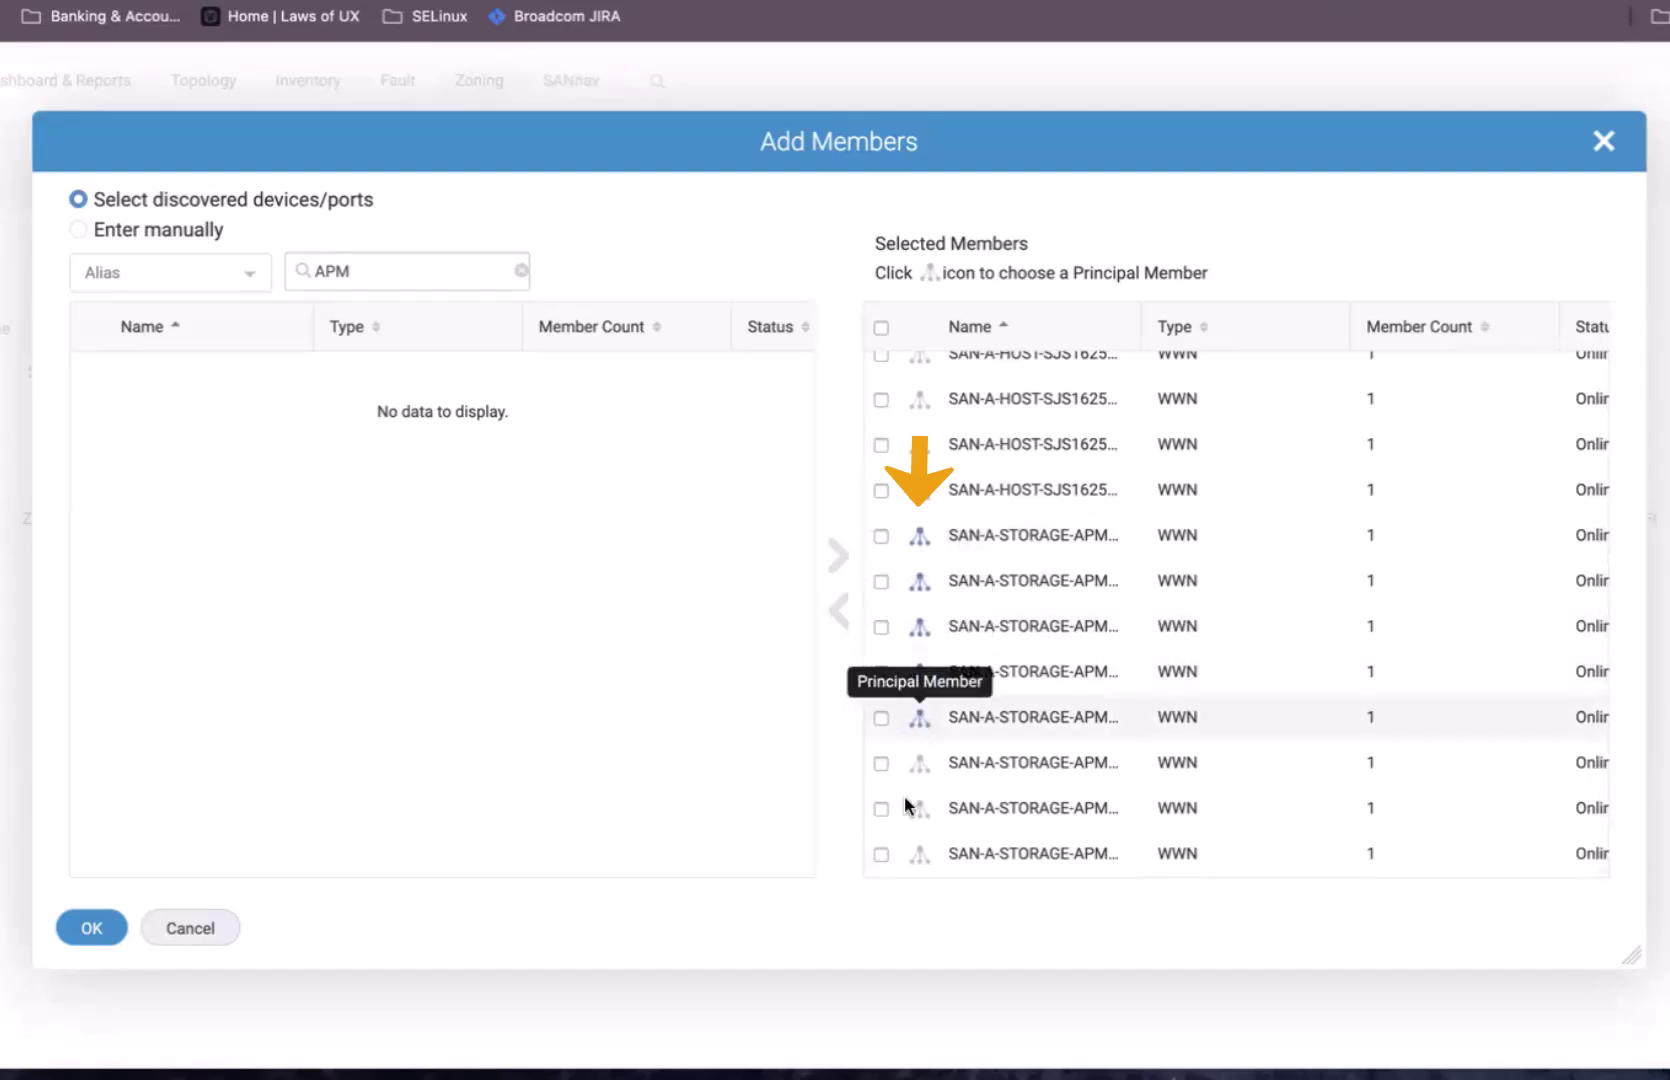
left_click(921, 766)
left_click(920, 811)
left_click(920, 856)
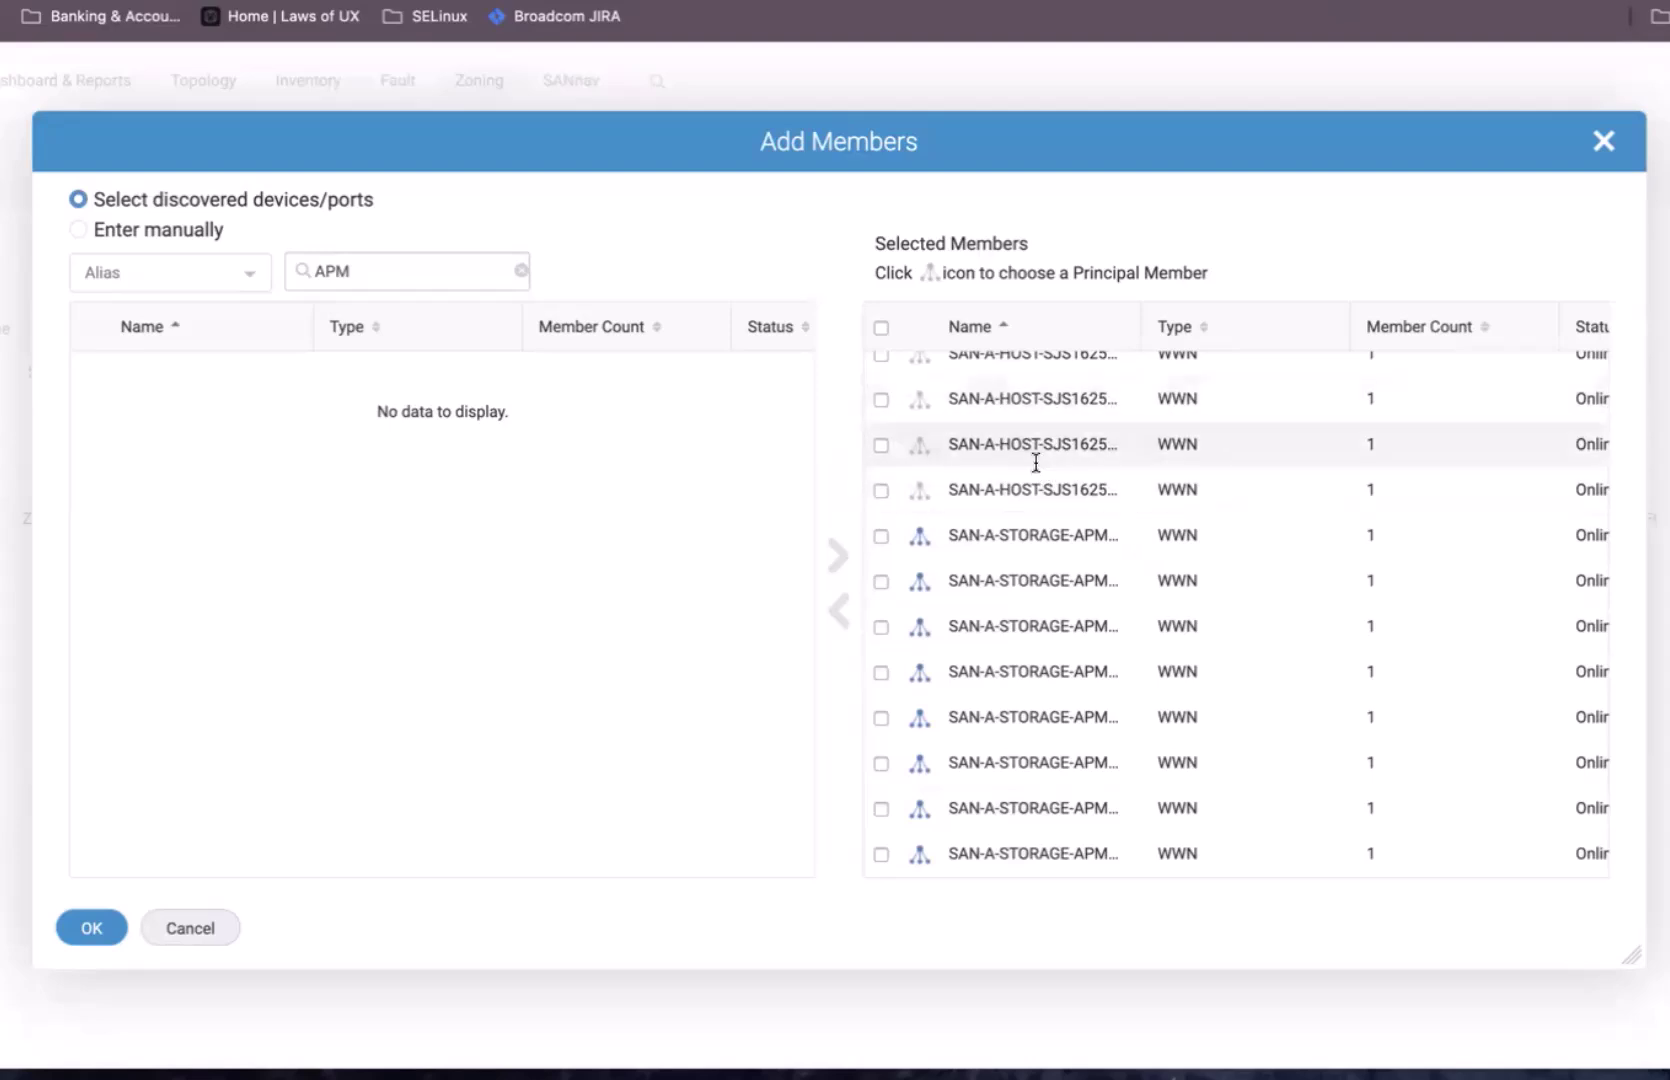
left_click_drag(1032, 446, 1080, 444)
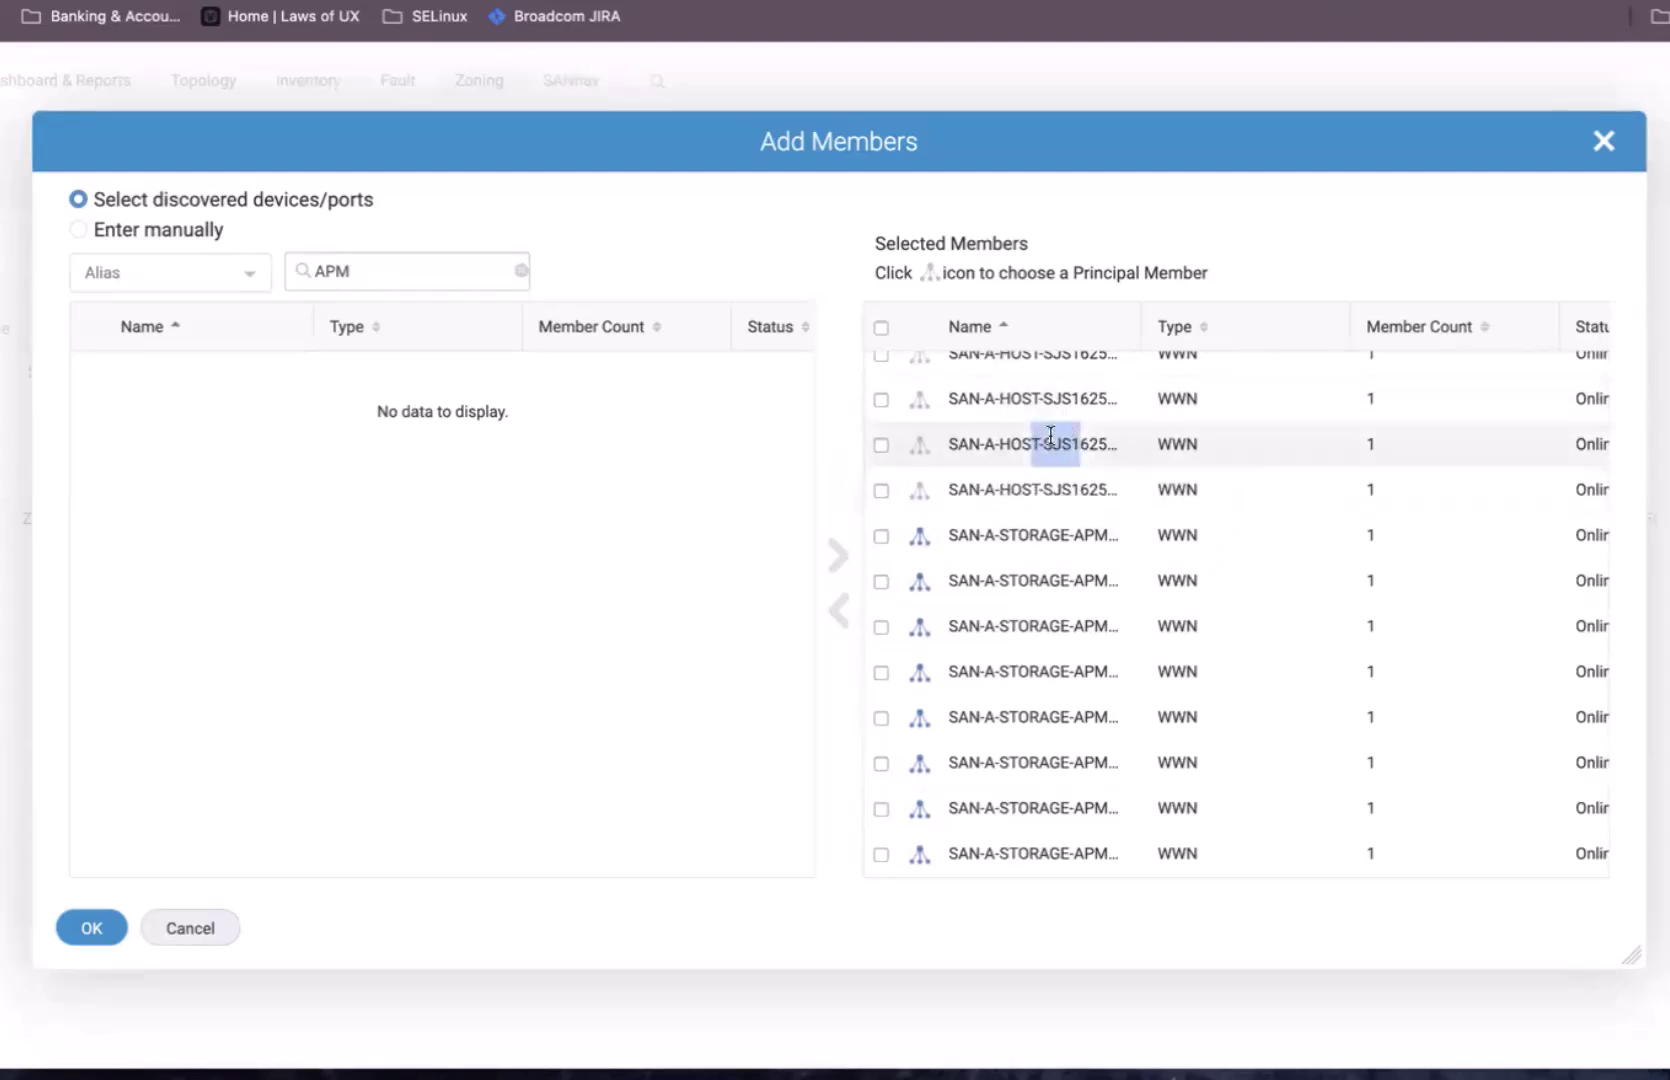
left_click(1042, 437)
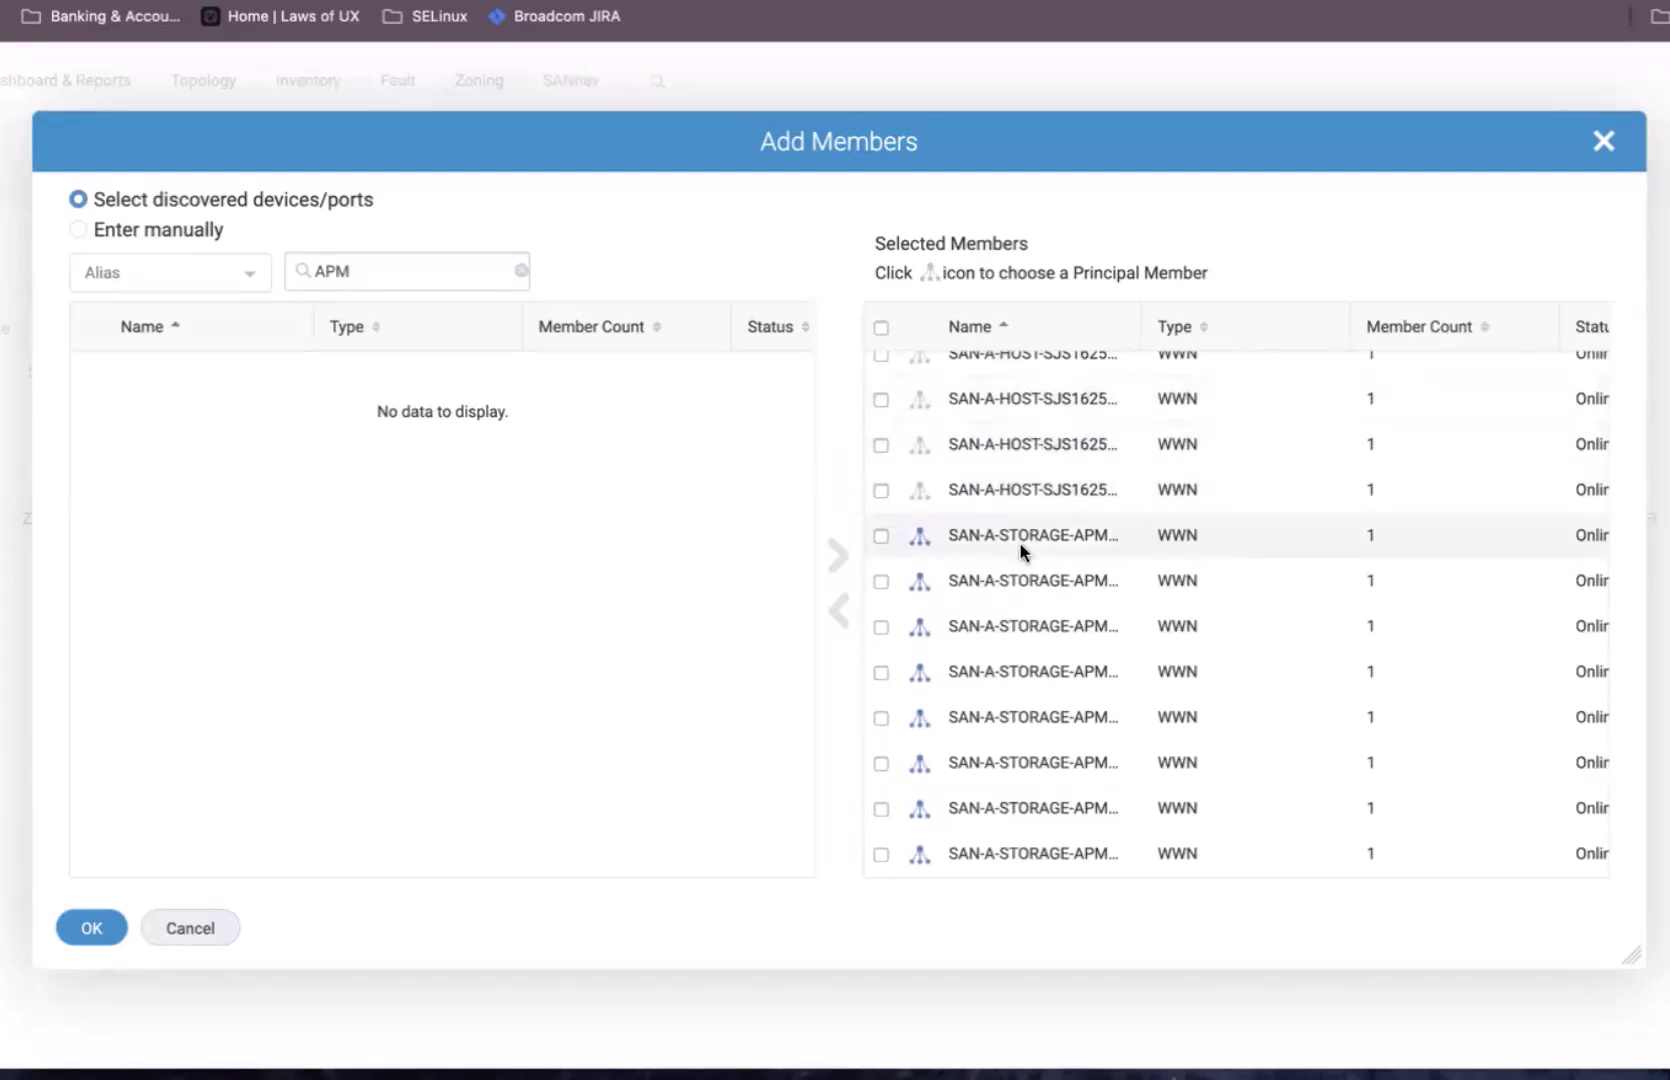
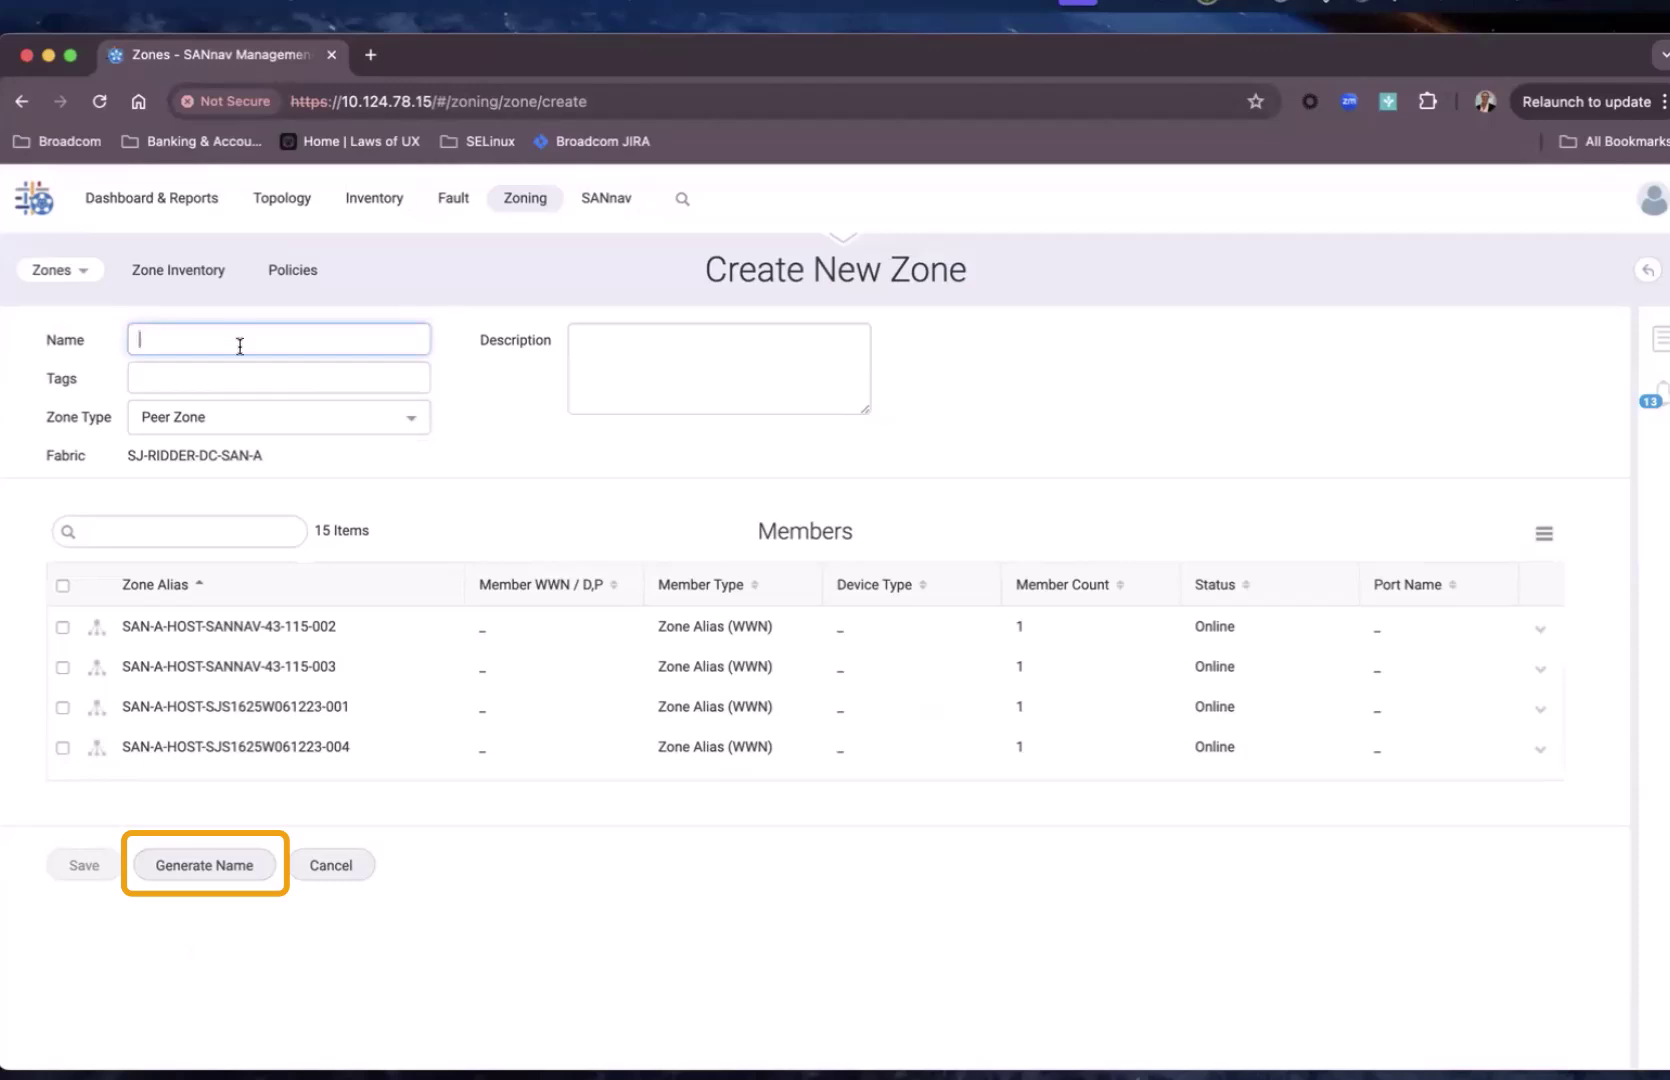
Generate the zone name automatically, check and accept the proposed name, and save the zone.
left_click(210, 866)
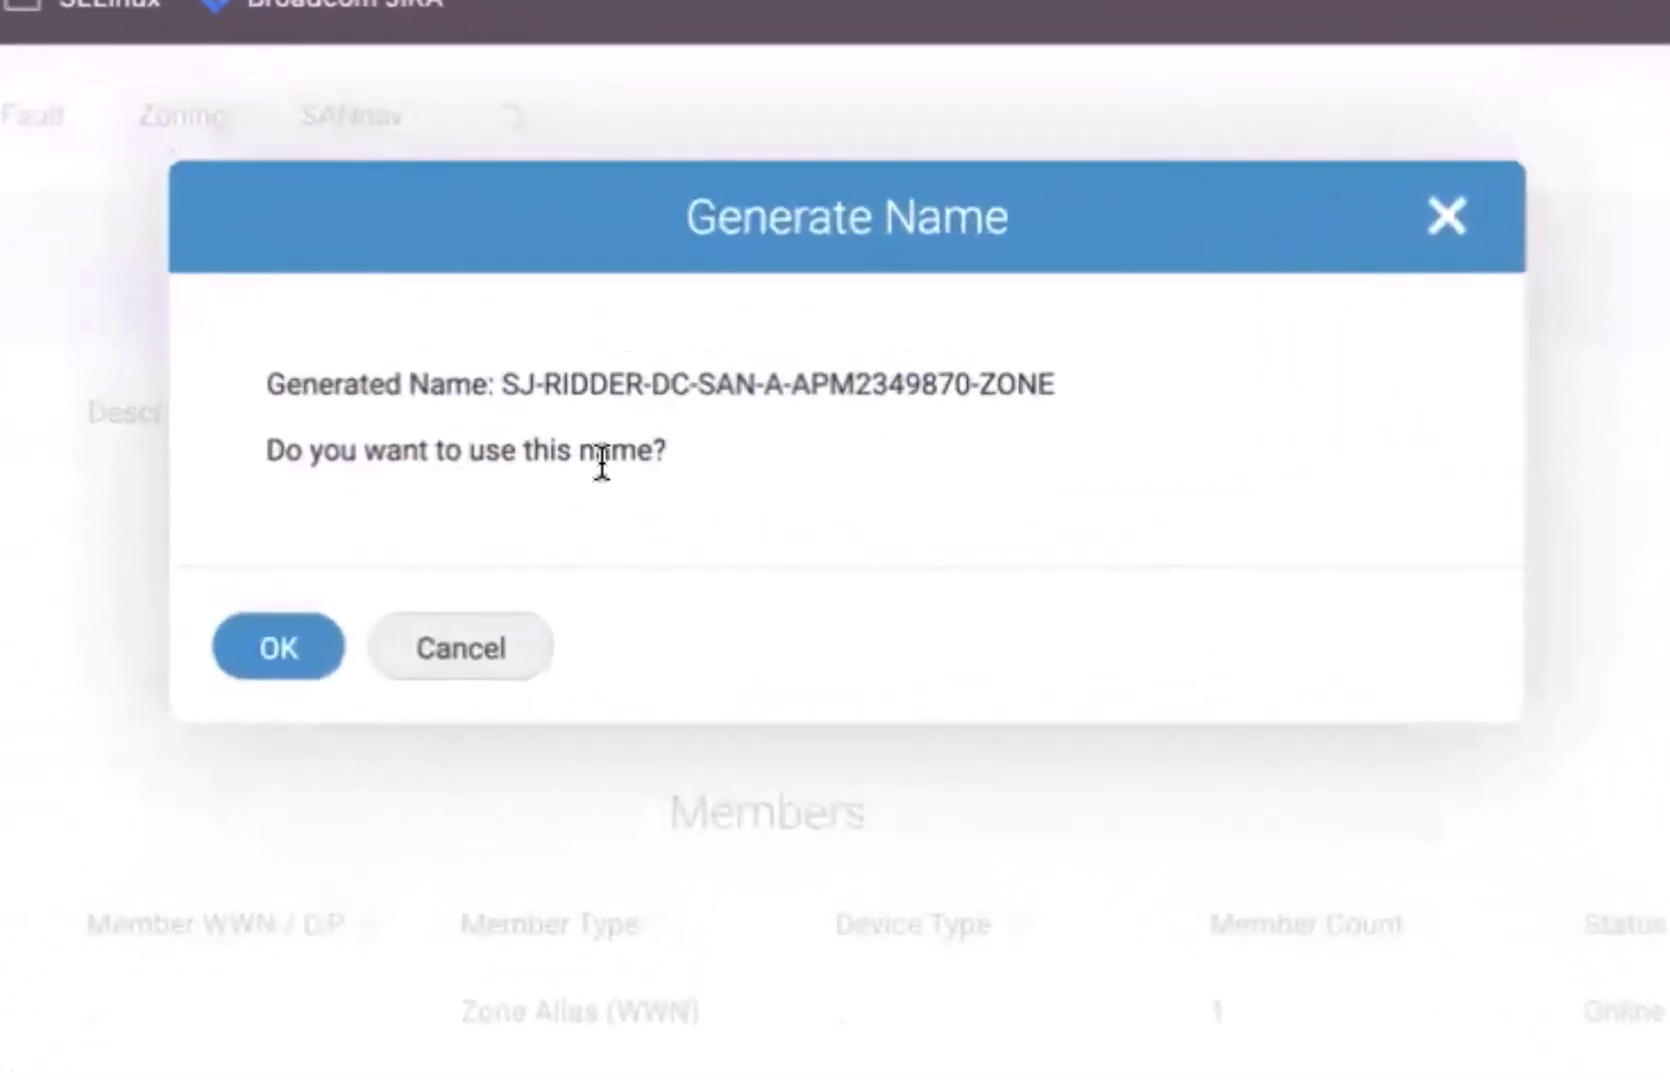
left_click_drag(498, 384, 985, 378)
left_click_drag(986, 379, 1100, 417)
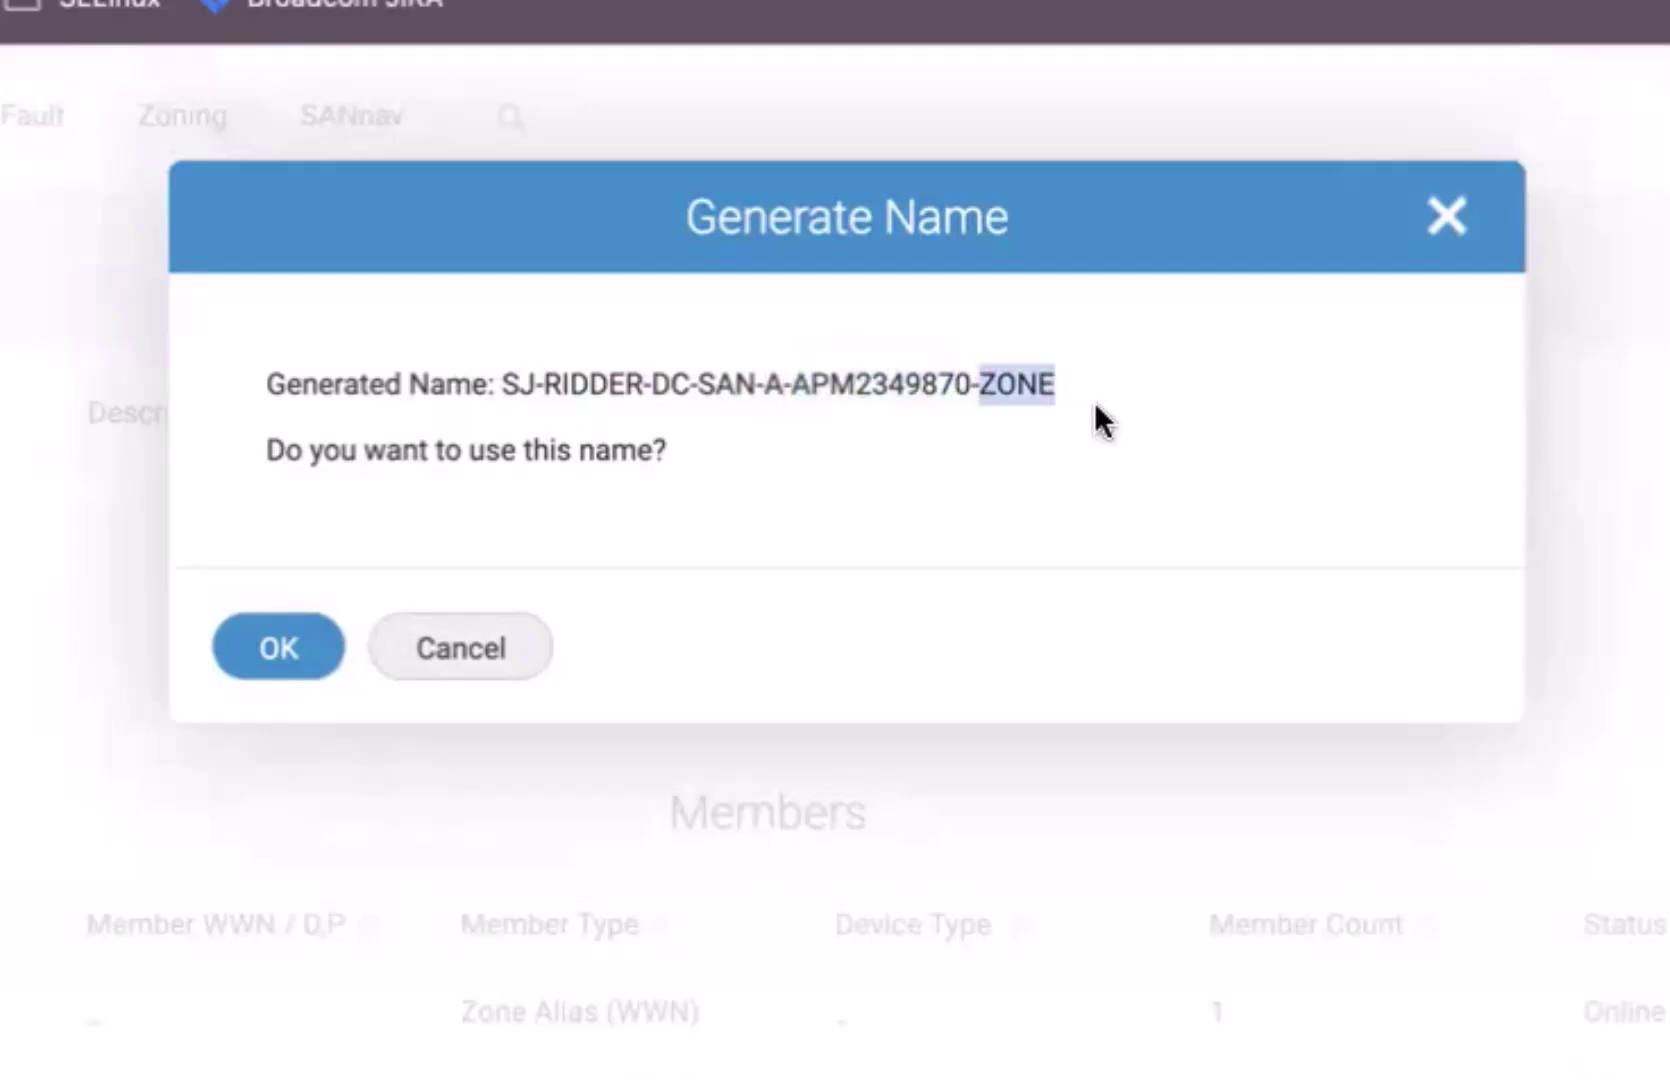
left_click(284, 672)
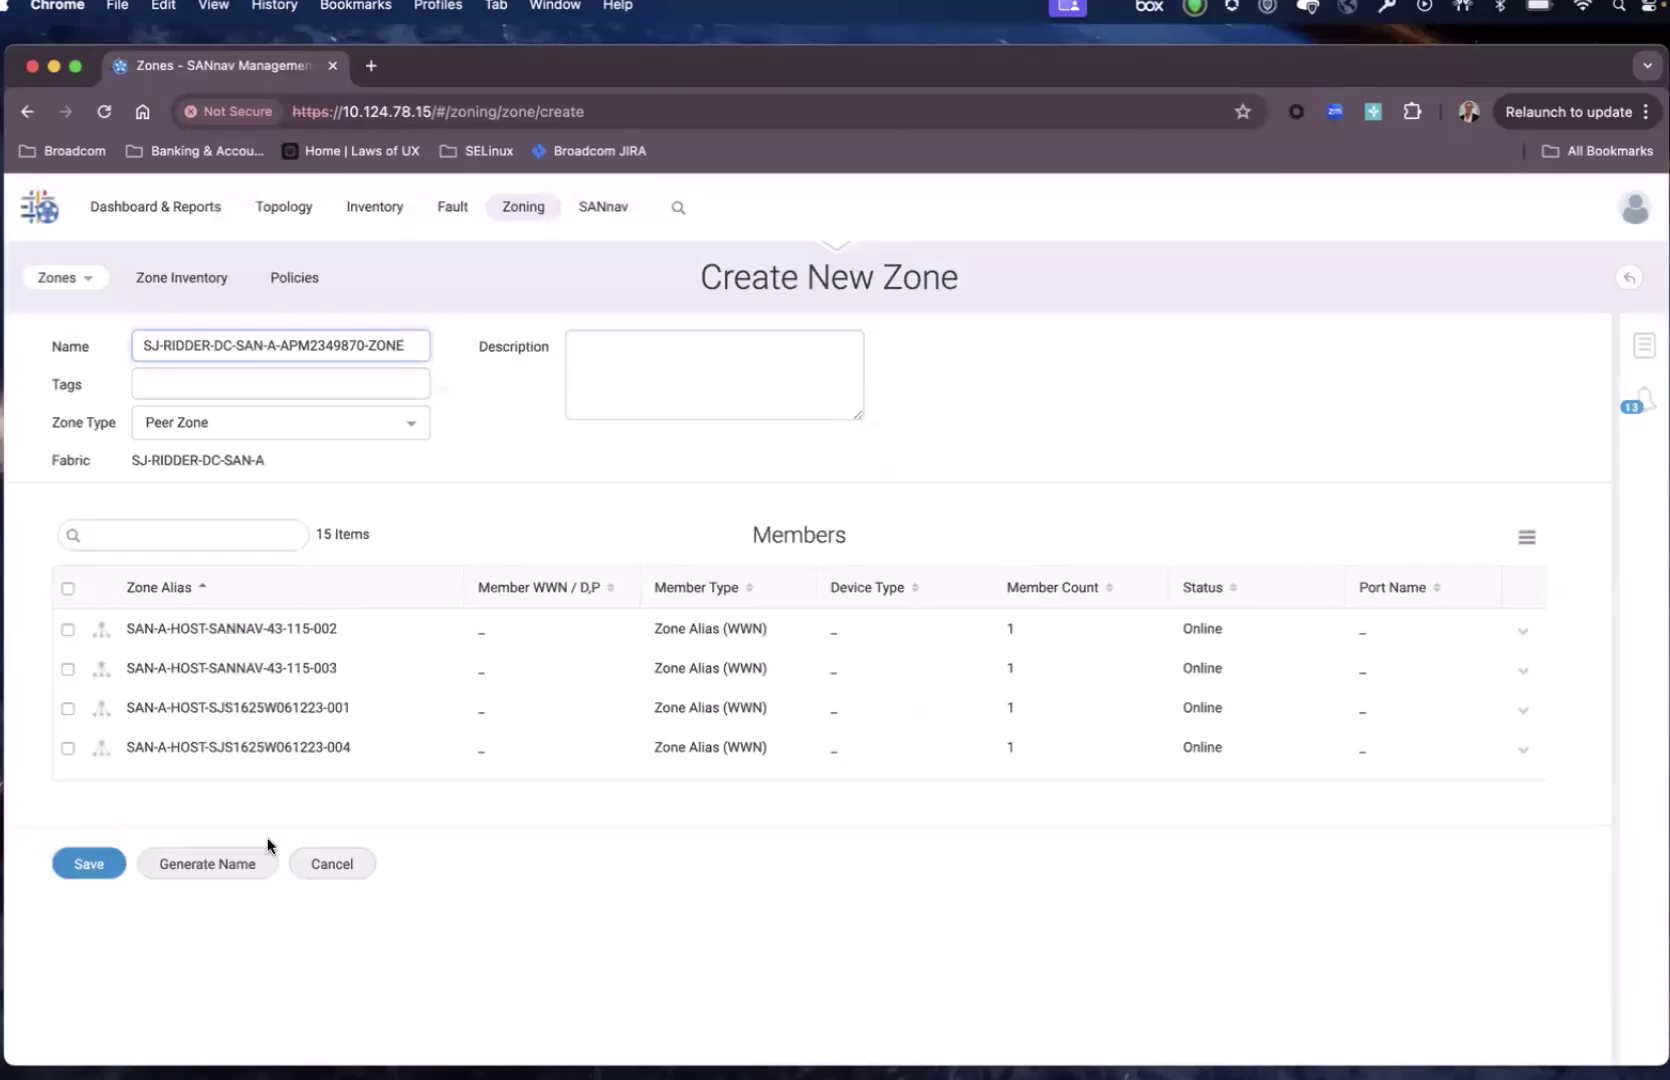
left_click(90, 866)
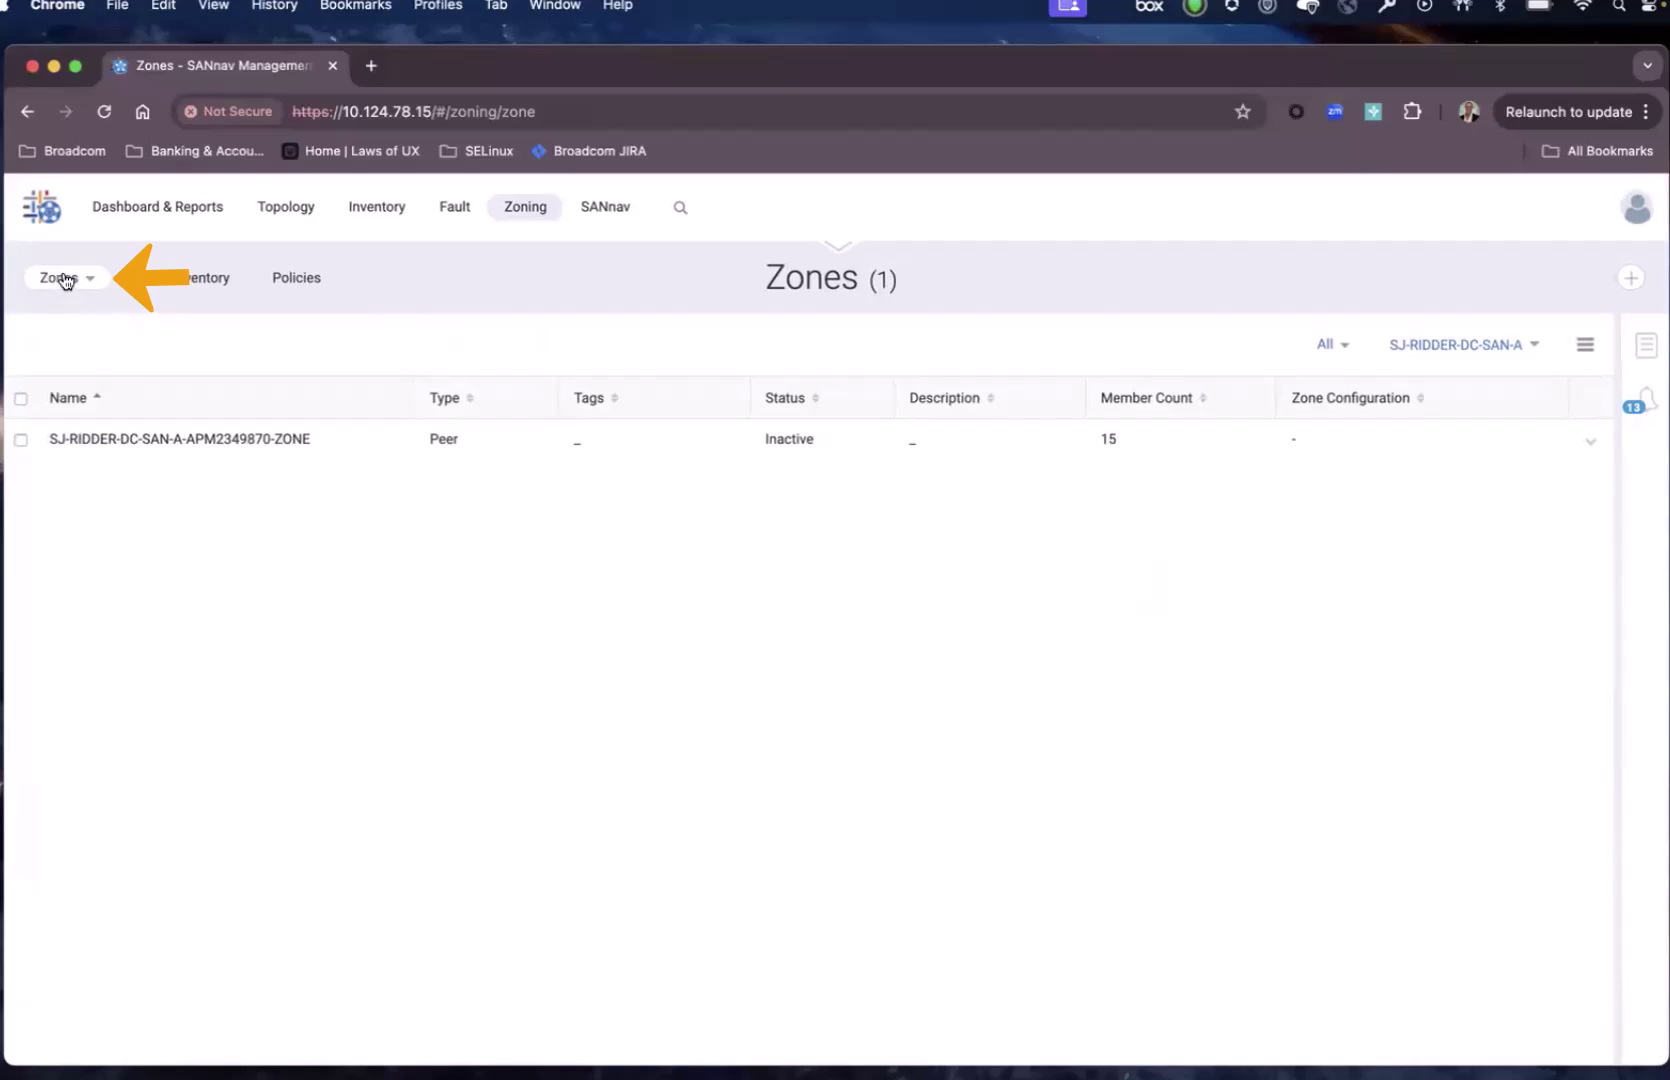
Start creating a new zone configuration in the same fabric and name it SAN-A-CONFIG.
left_click(66, 280)
left_click(75, 313)
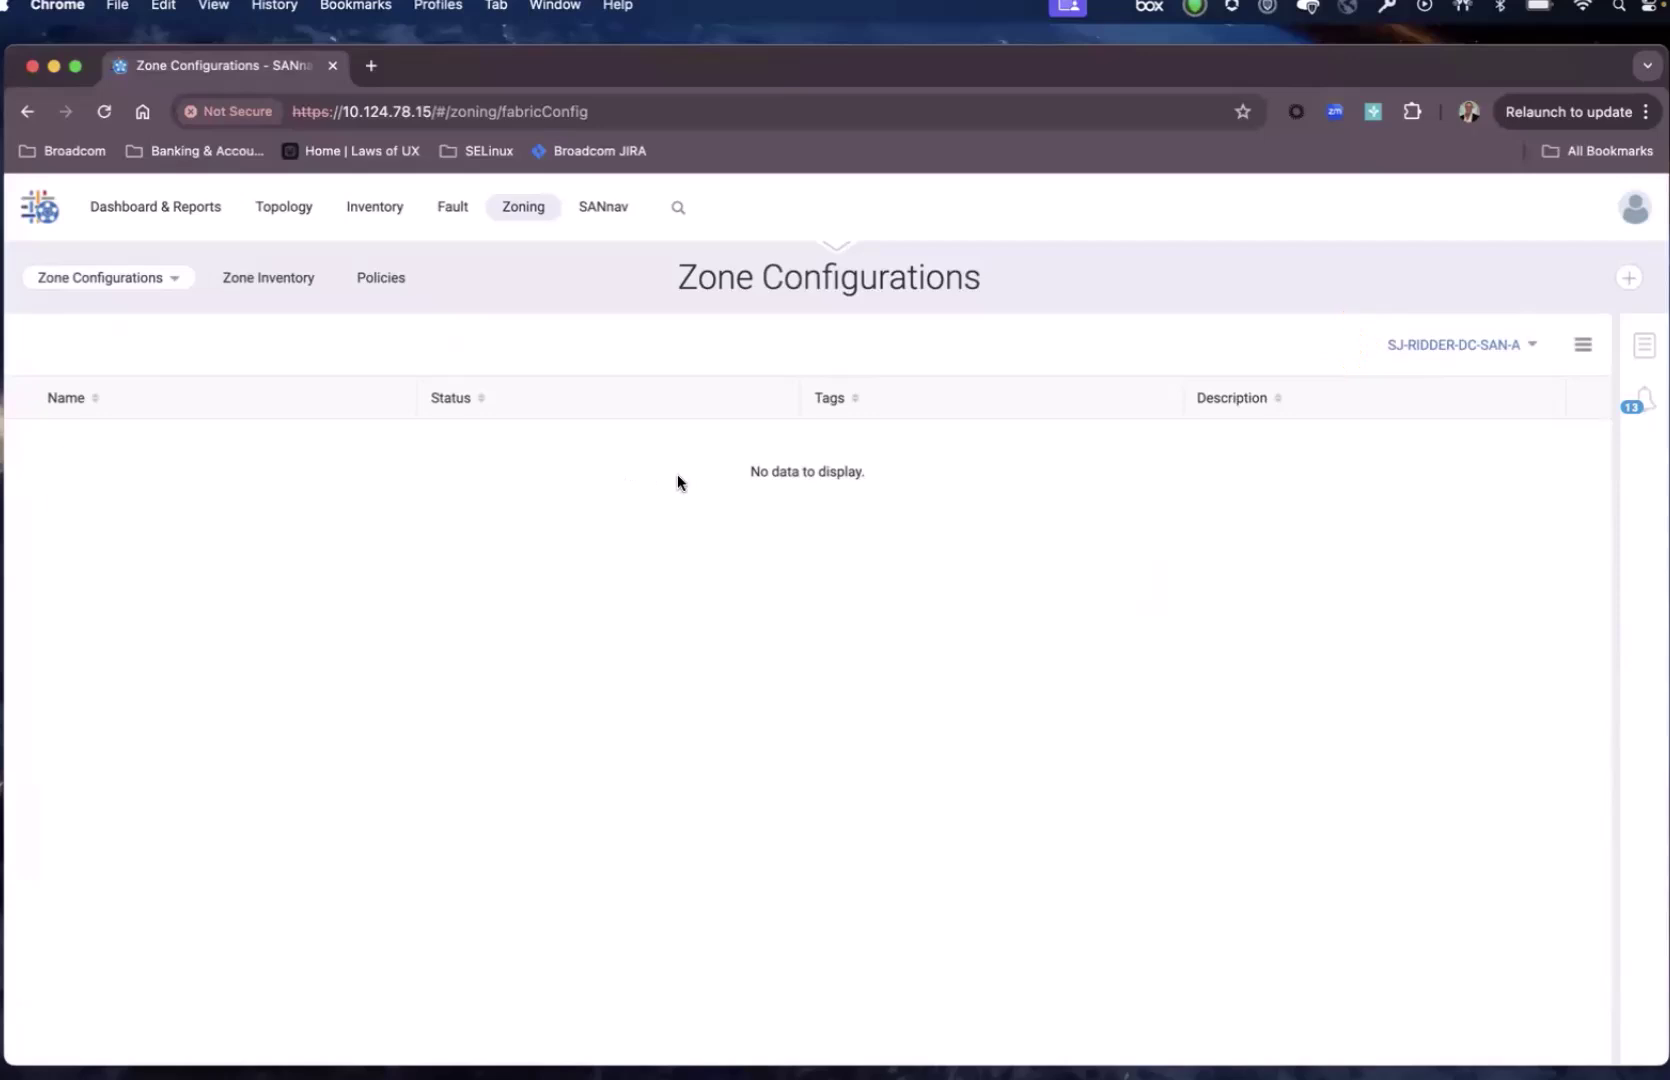
left_click(1627, 280)
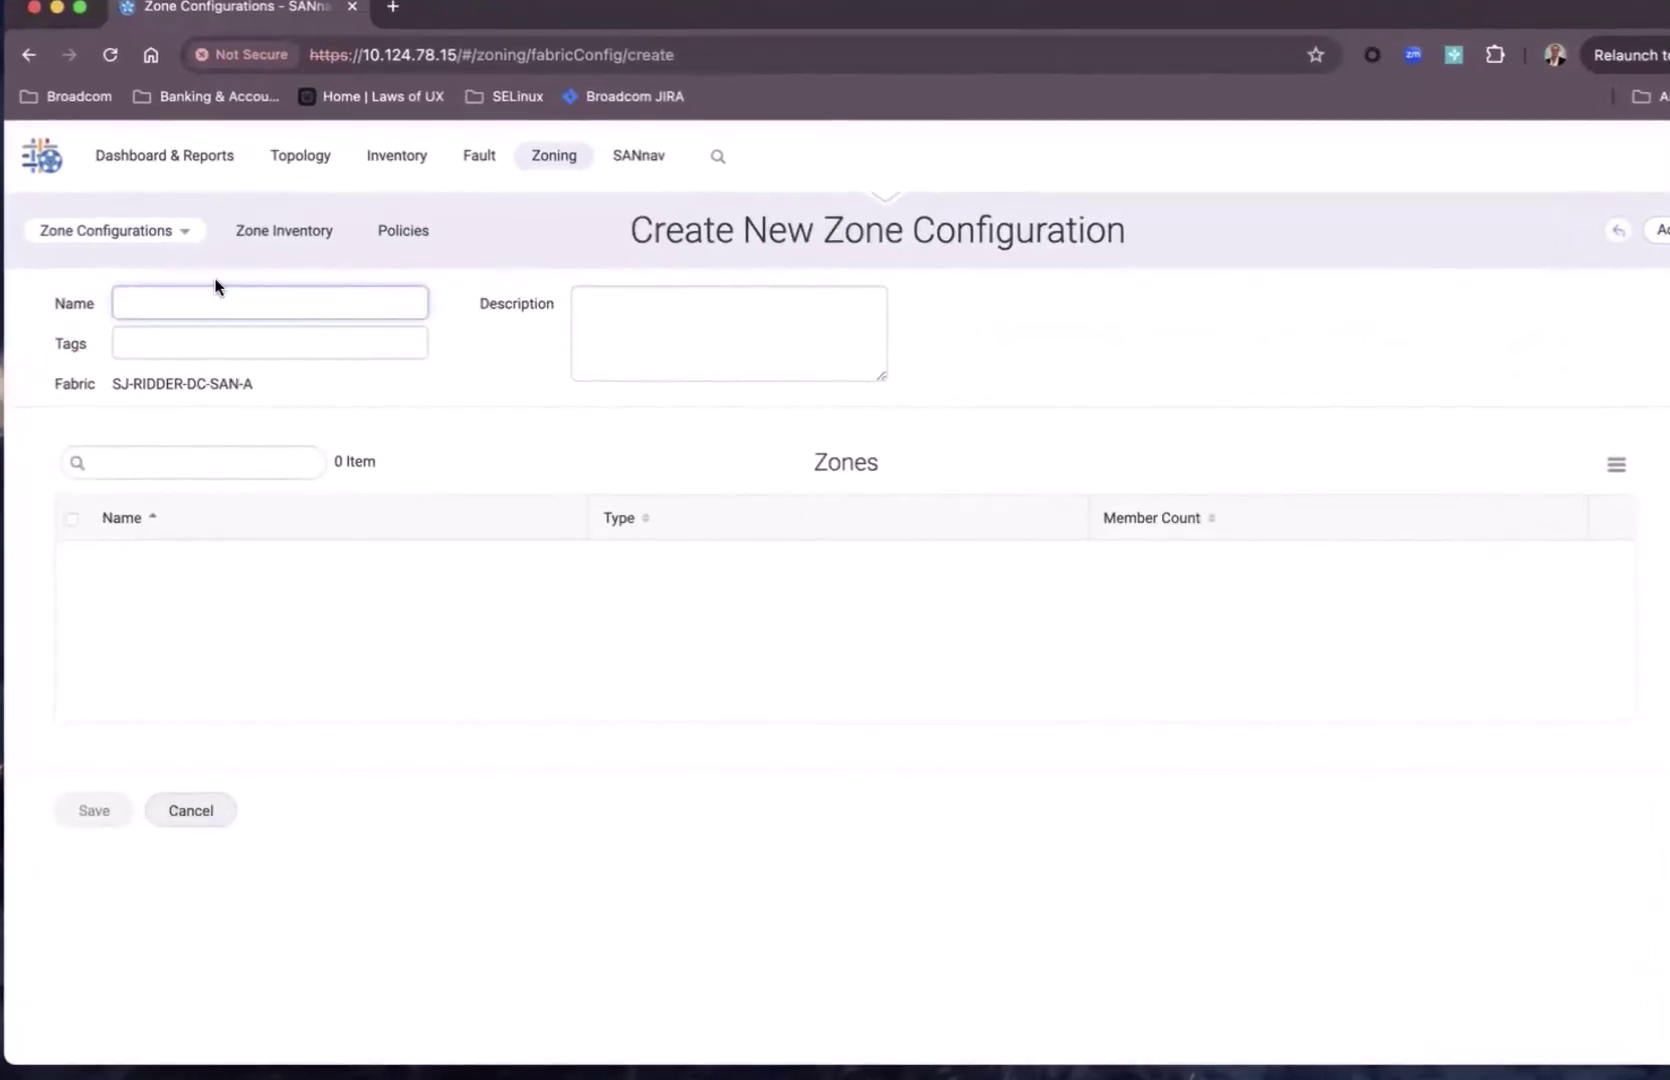
left_click(151, 304)
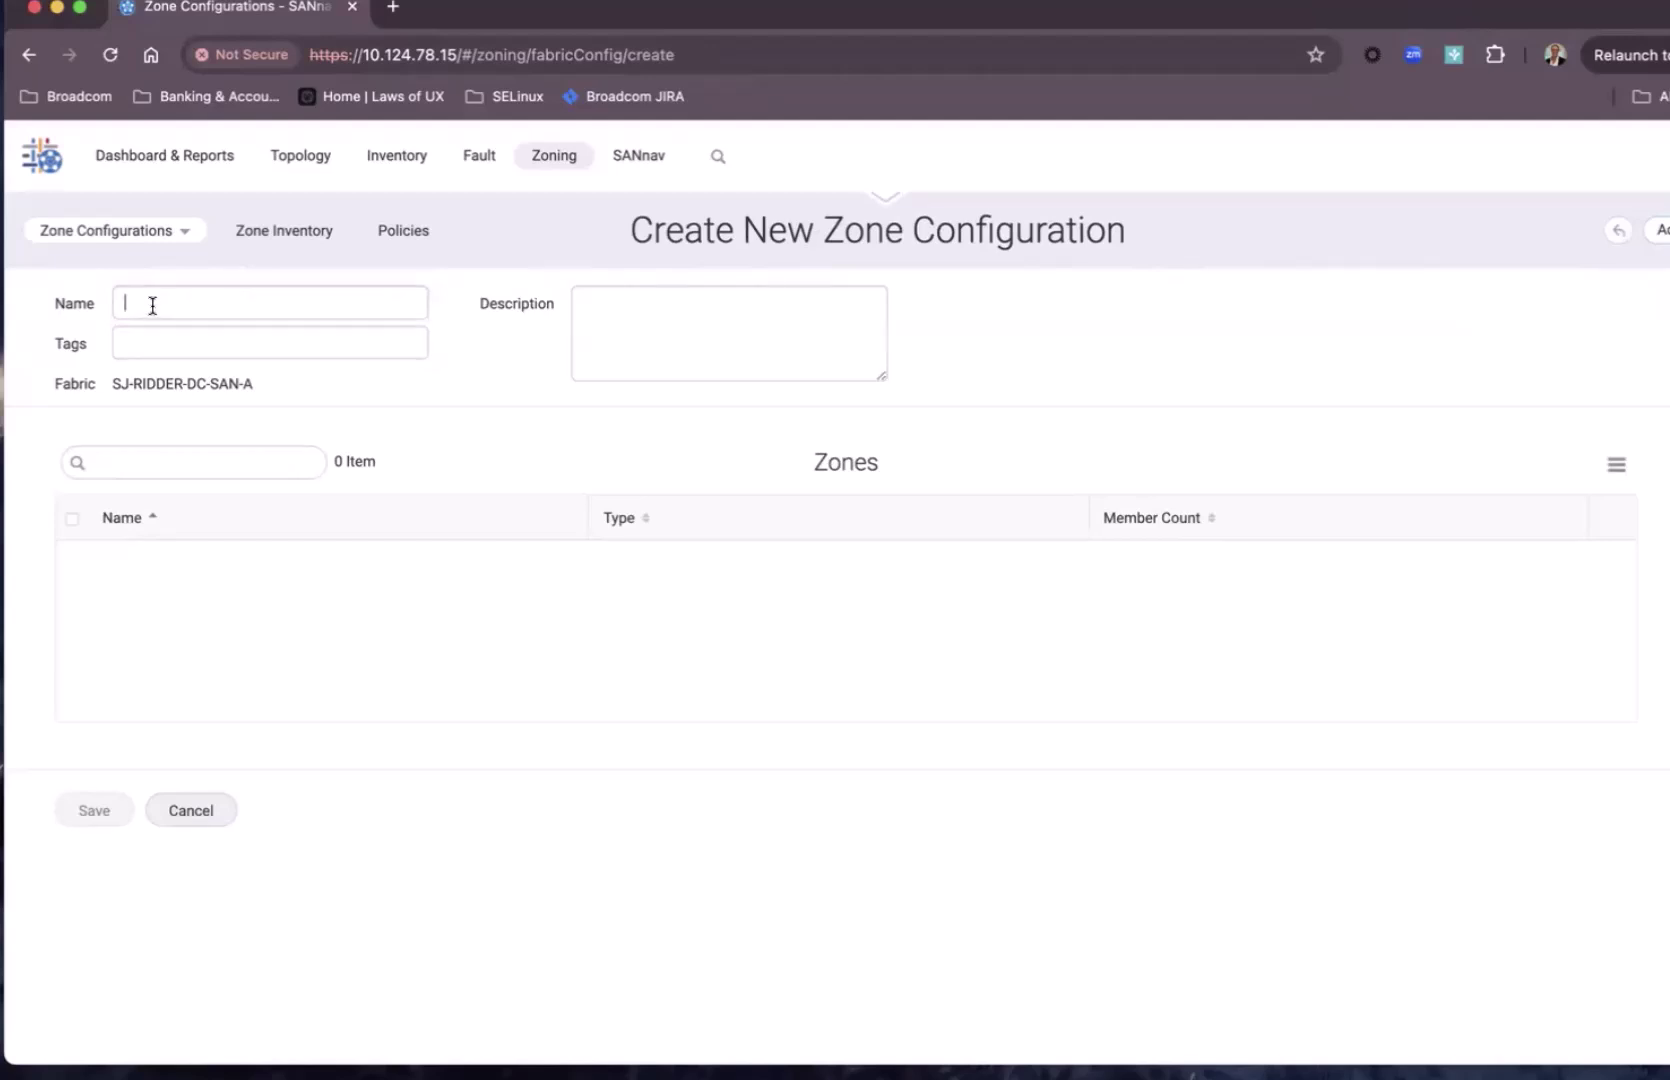
type("SAN-")
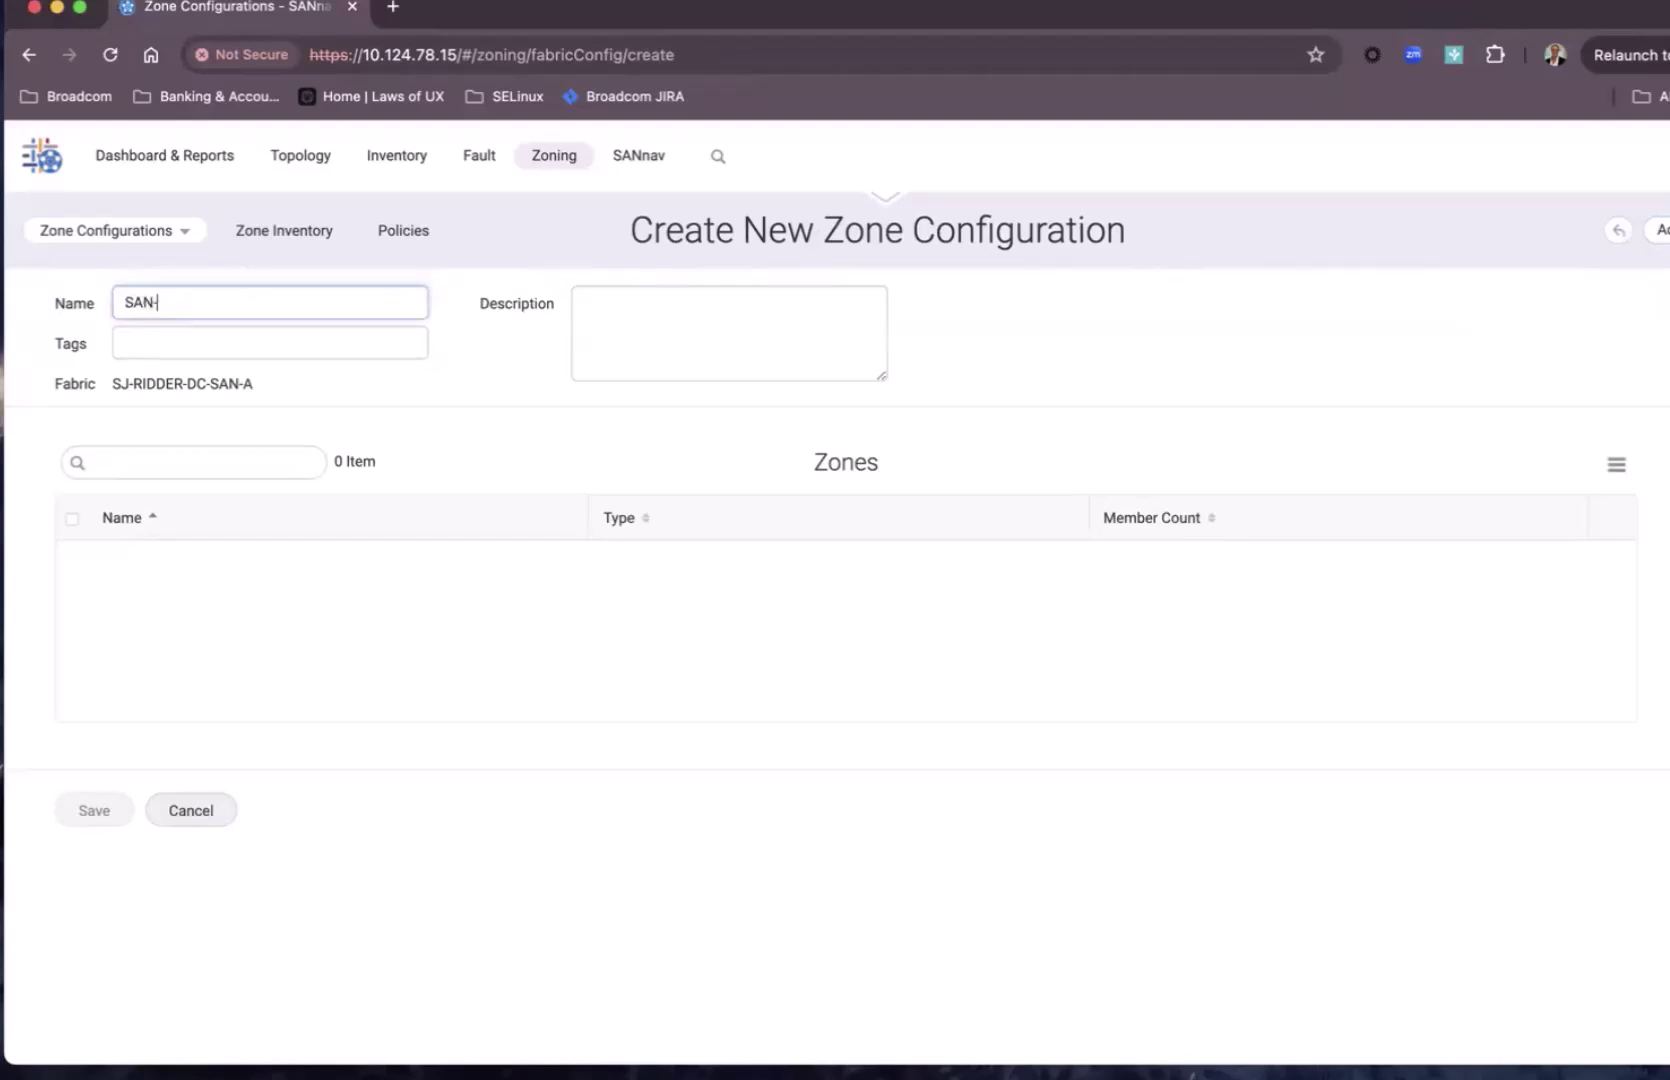
type("A-CONFIG")
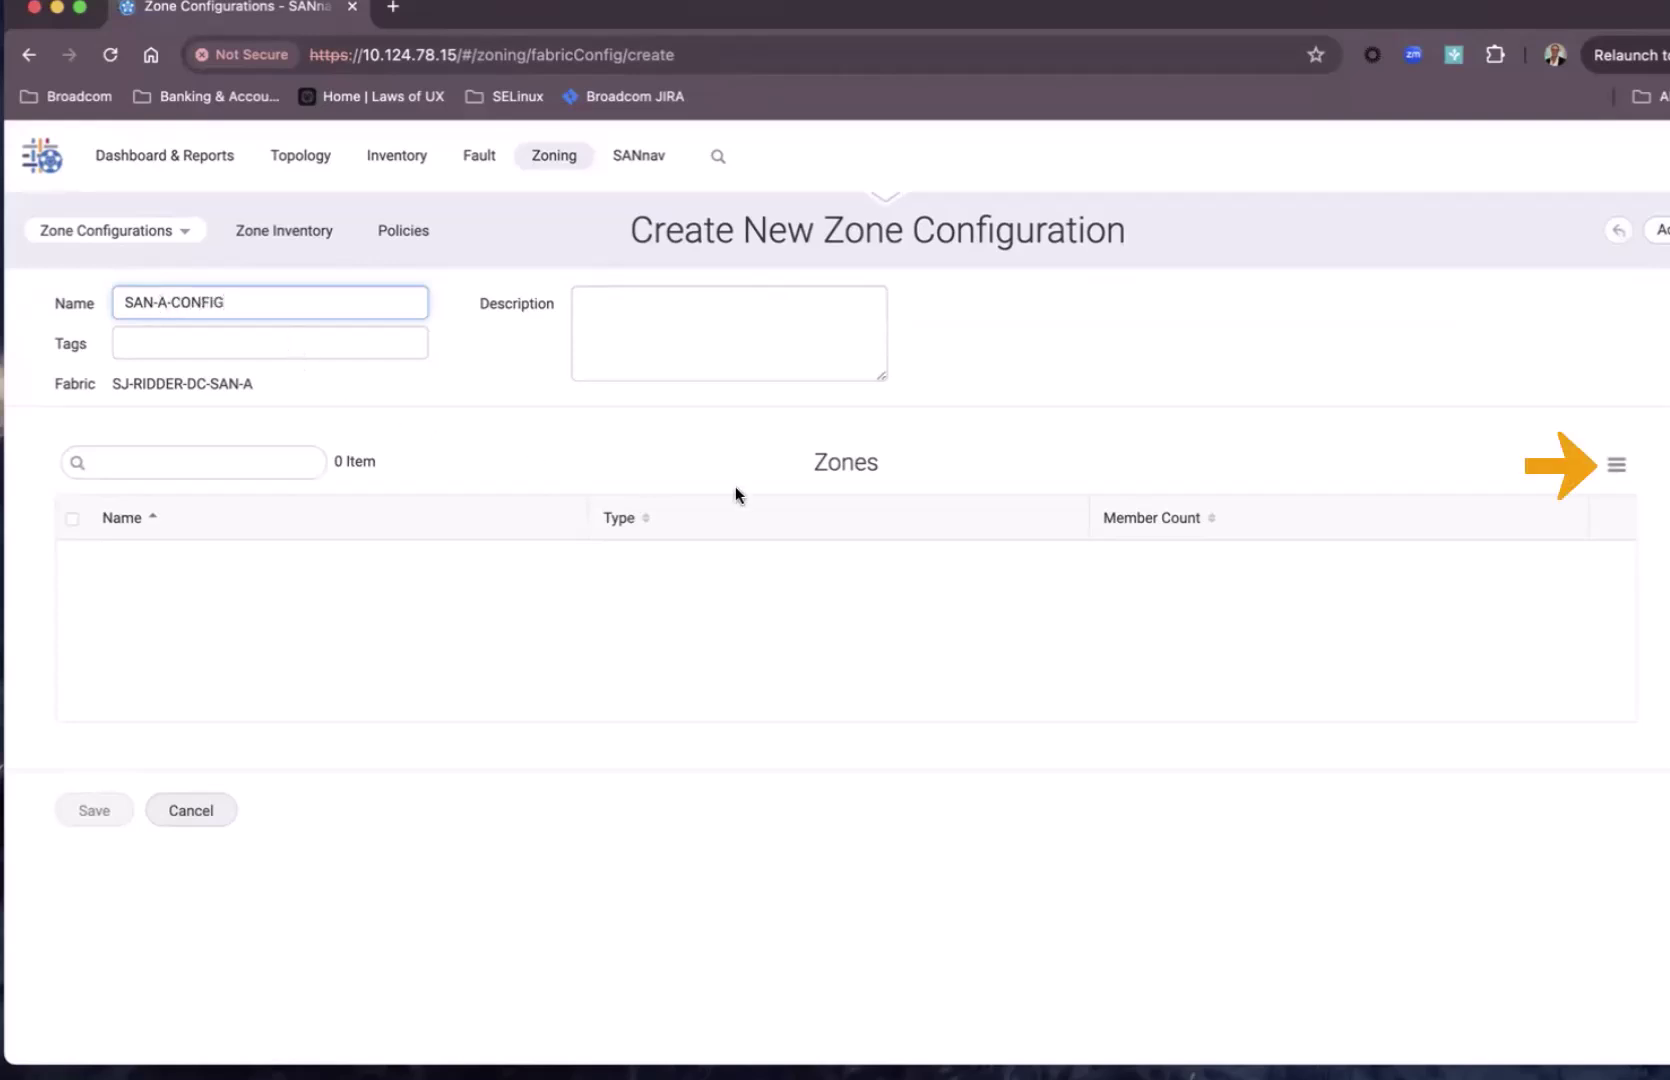
Add the peer zone SJ-RIDDER-DC-SAN-A-APM2349870-ZONE to the new zone configuration and save the configuration.
left_click(1615, 466)
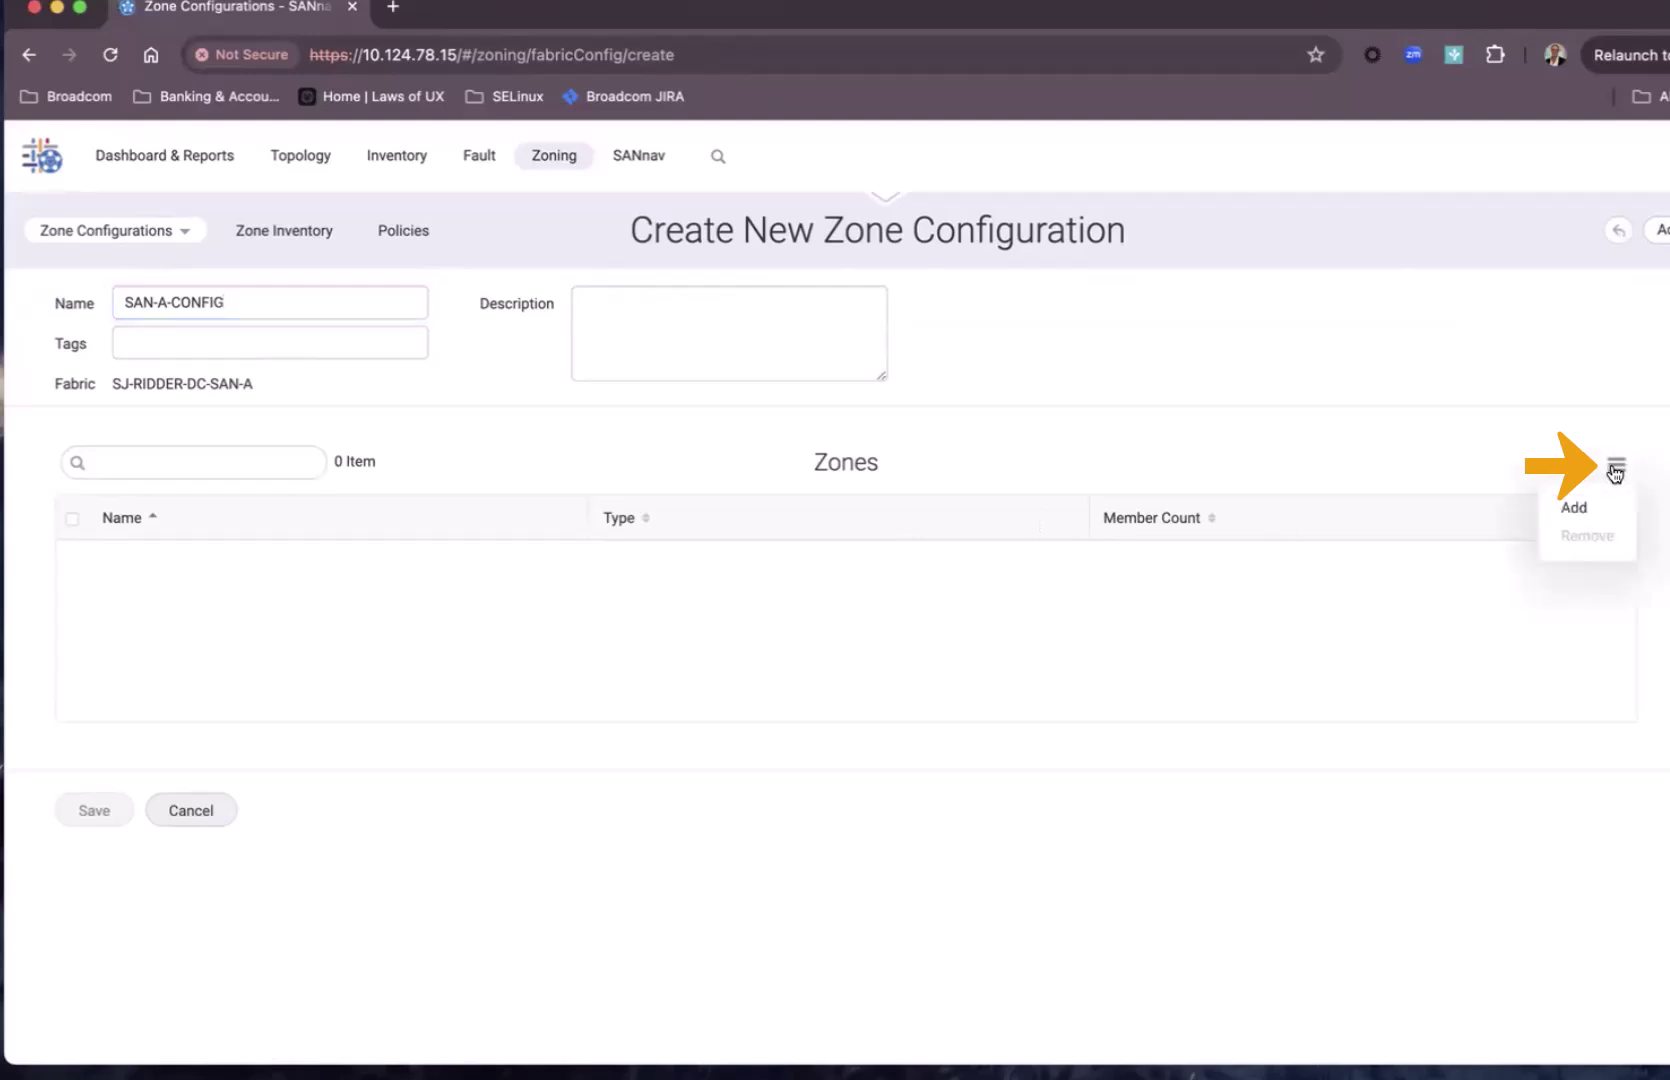
left_click(1577, 511)
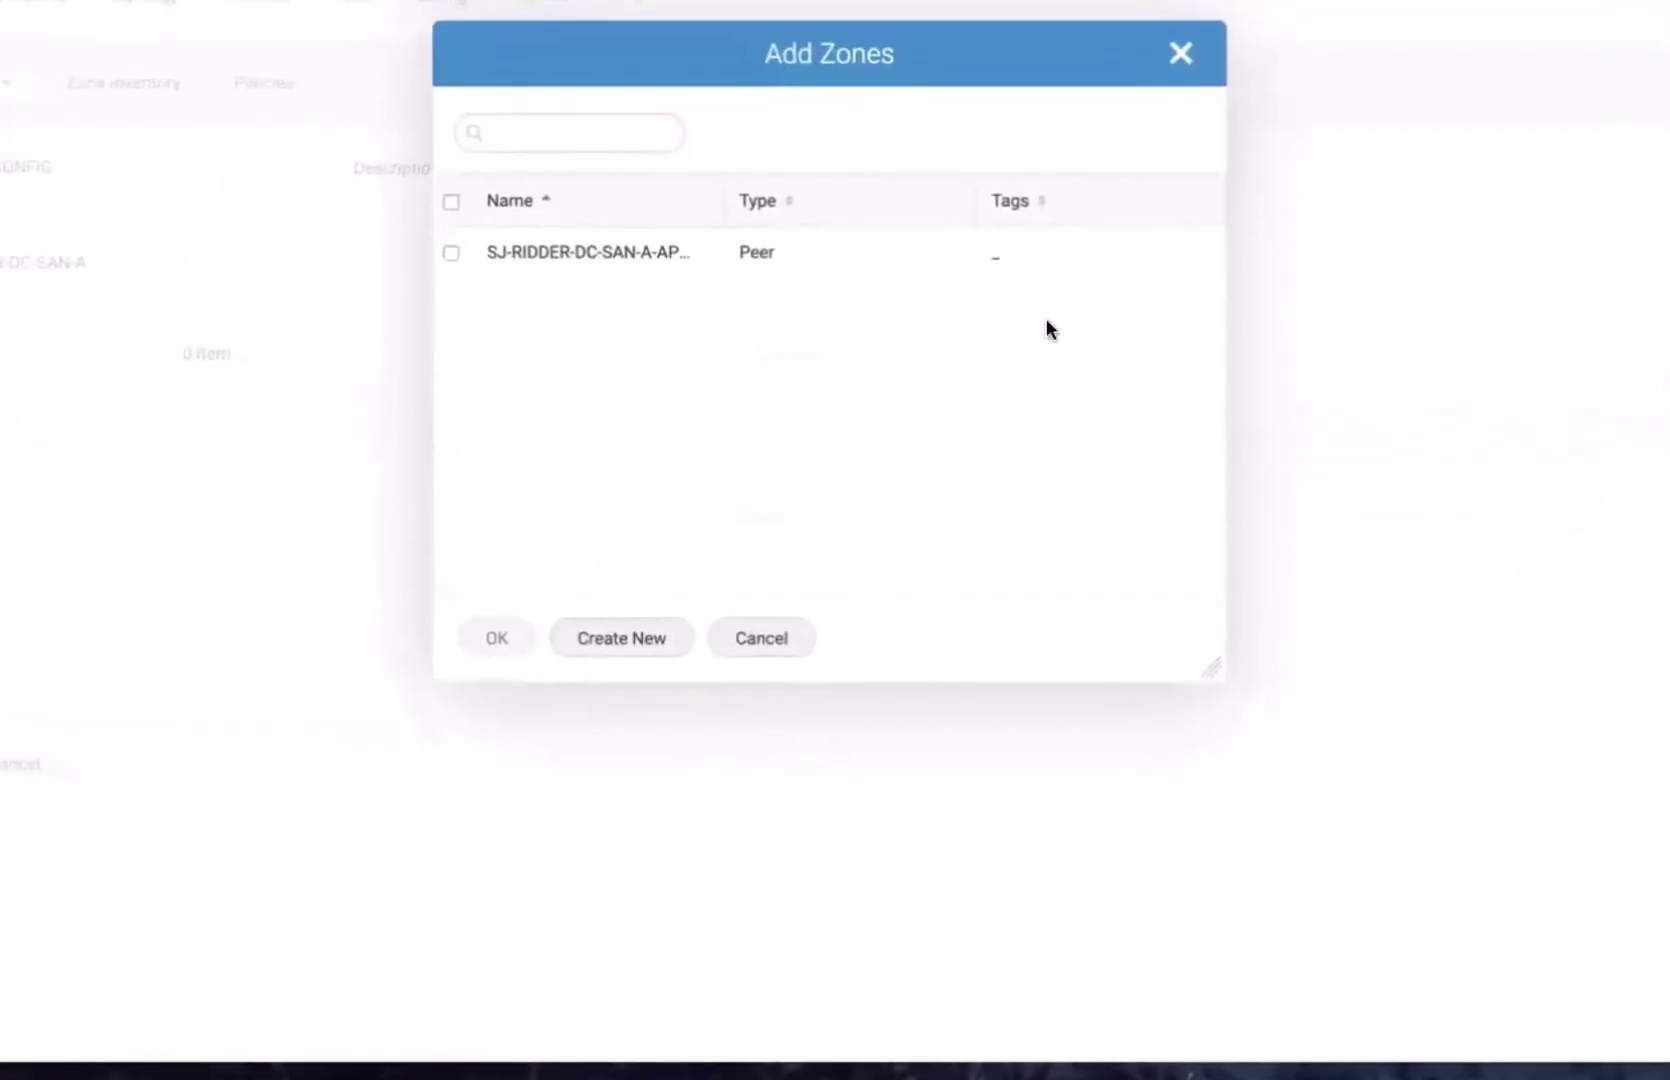
left_click(451, 253)
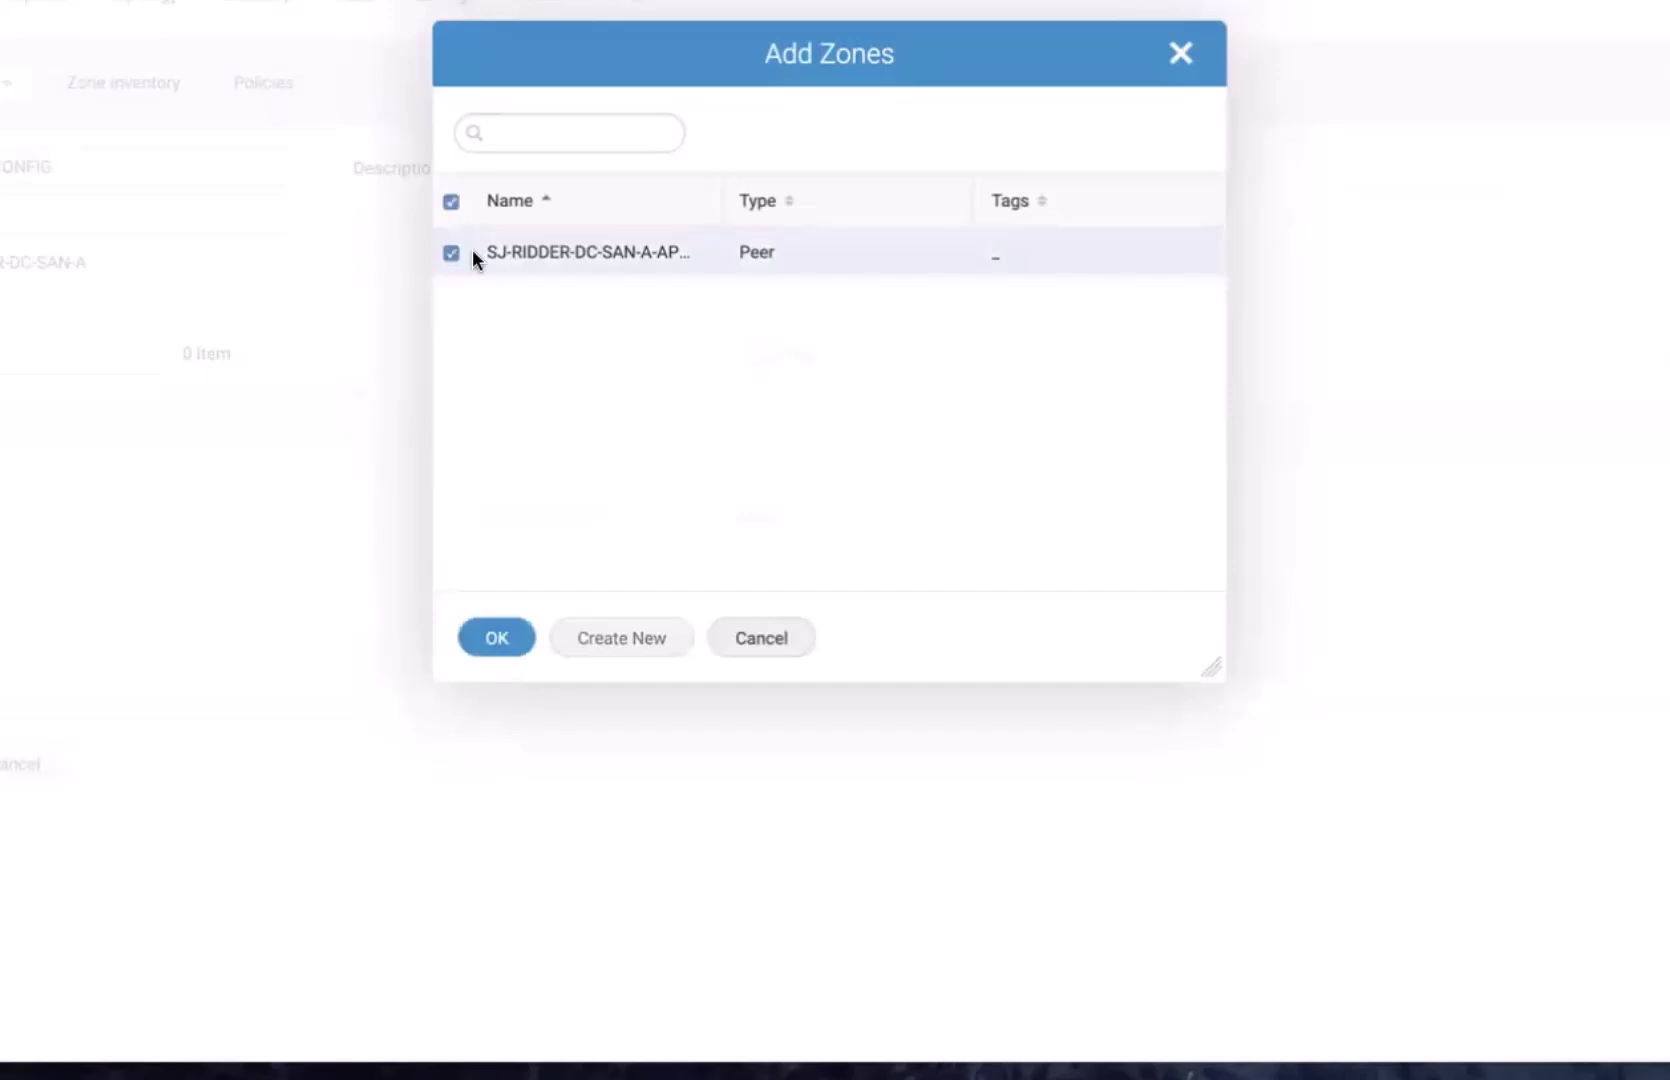
left_click_drag(708, 205, 806, 205)
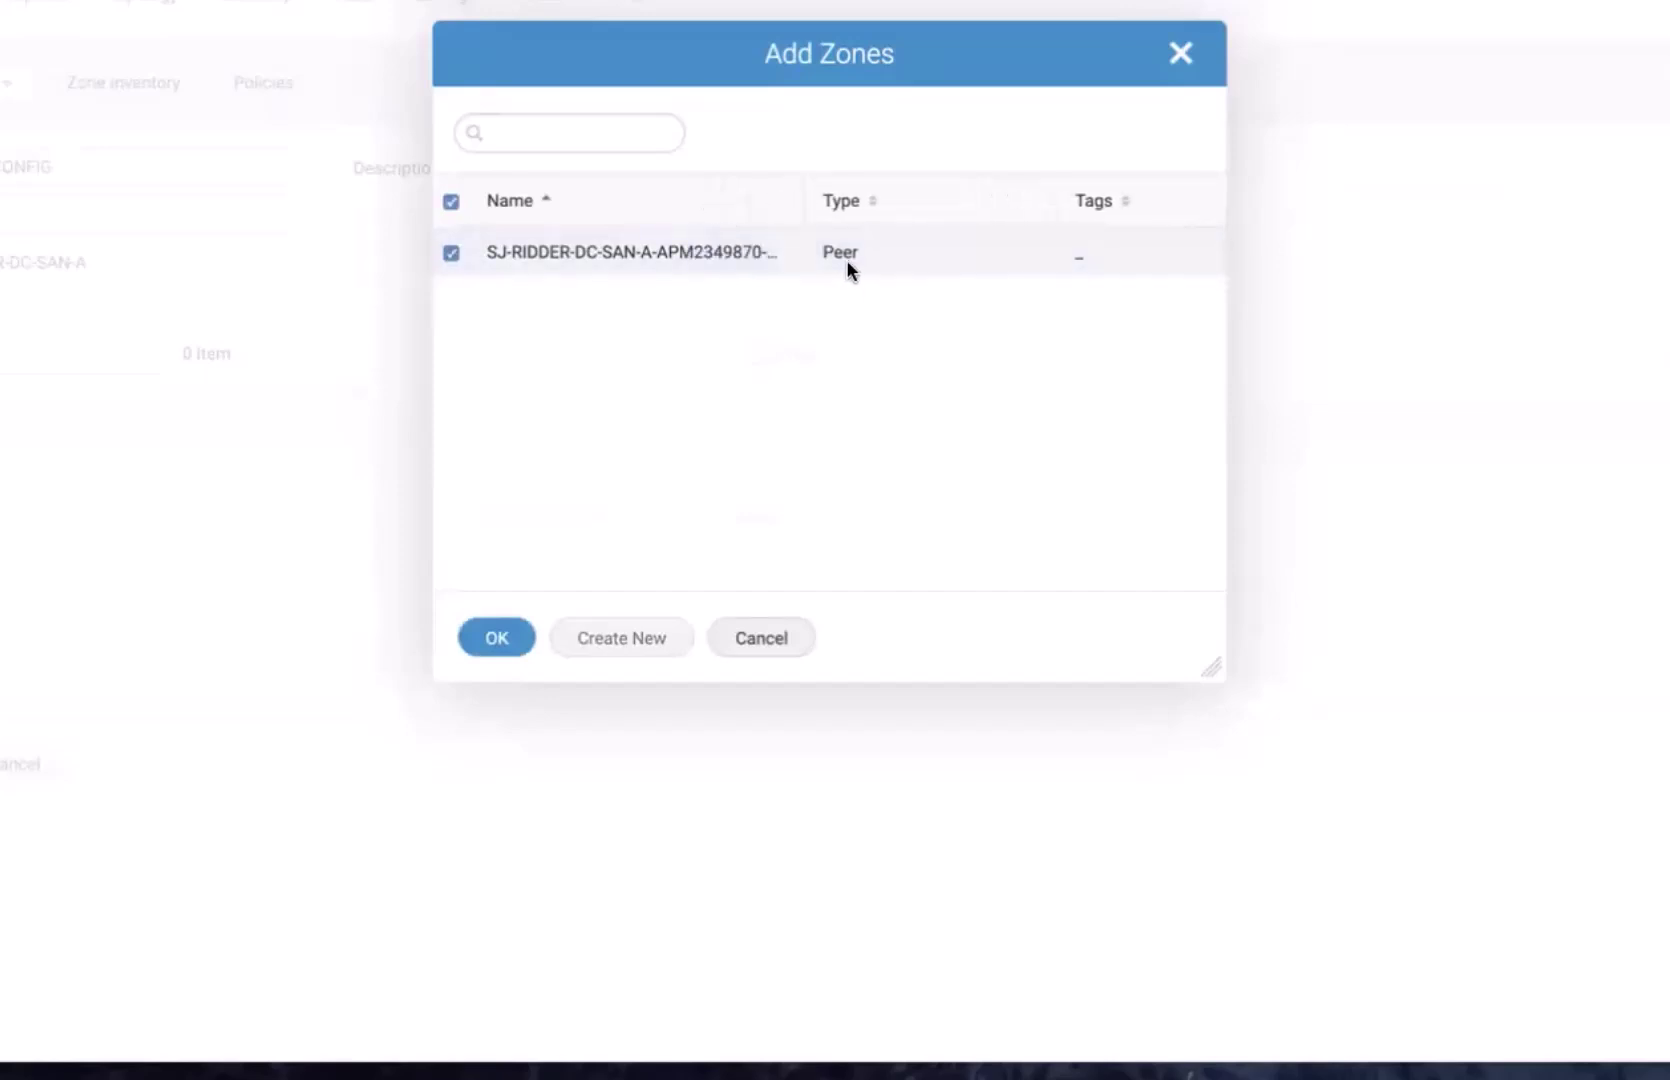
left_click(497, 638)
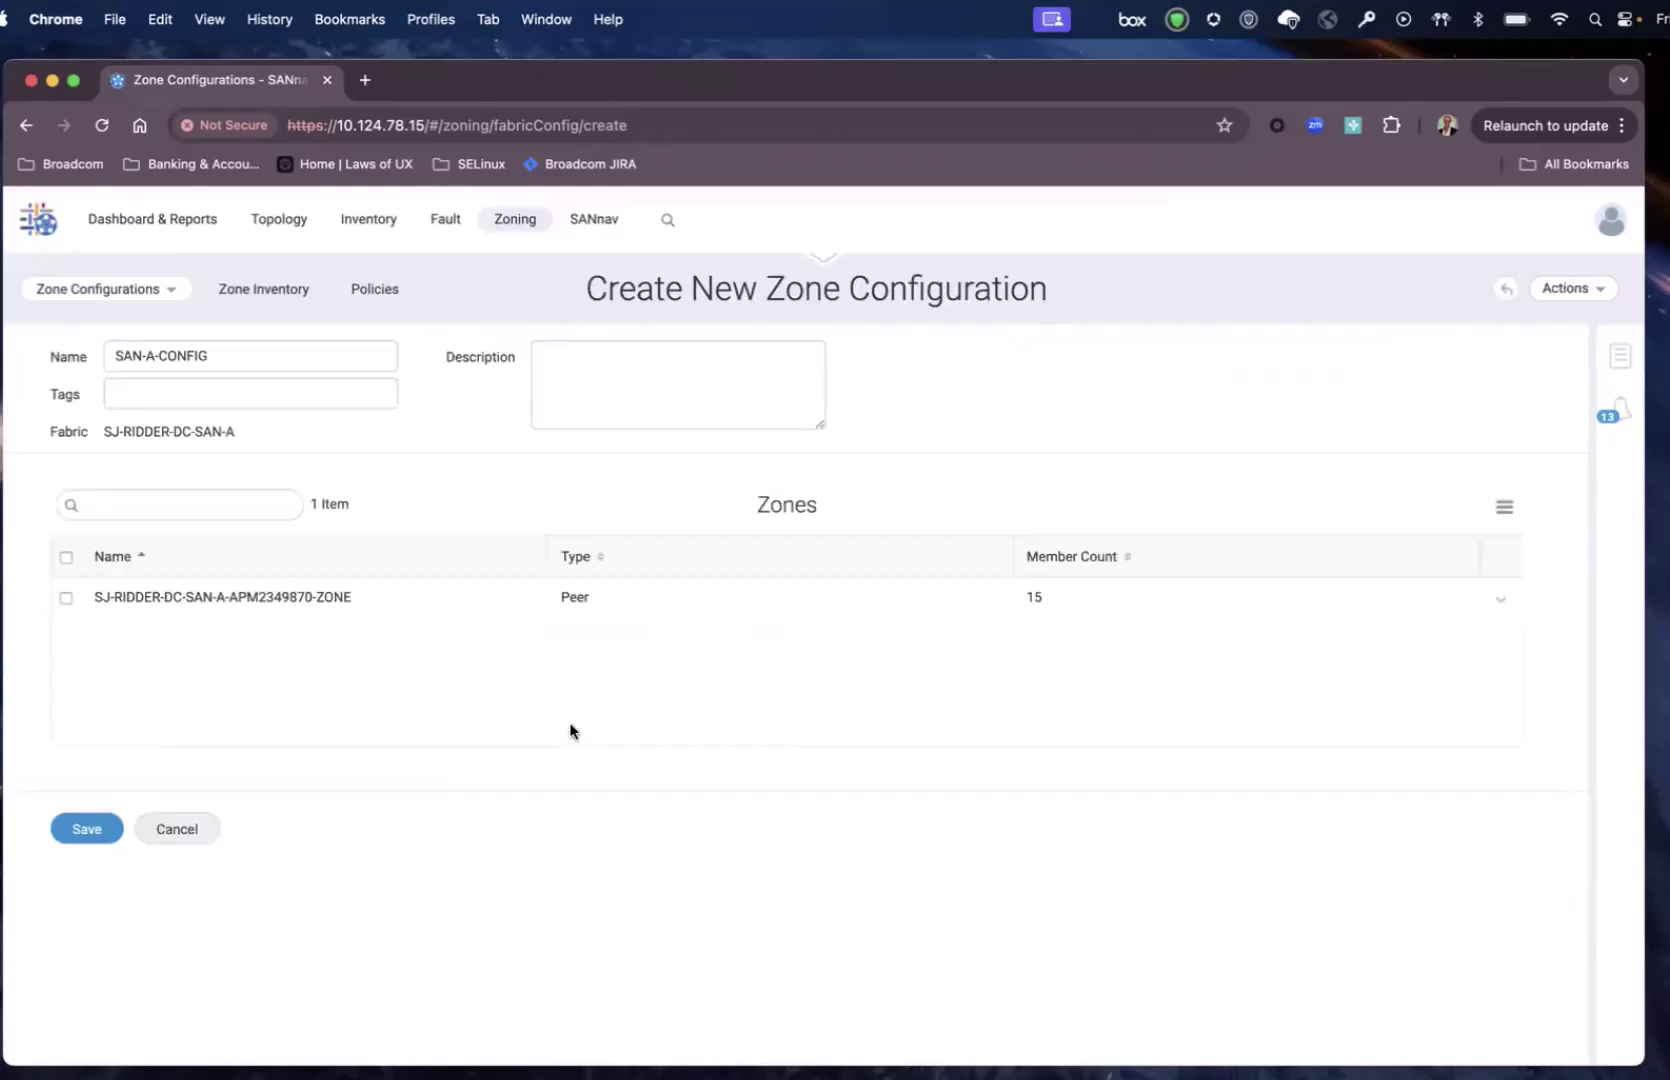
left_click(85, 828)
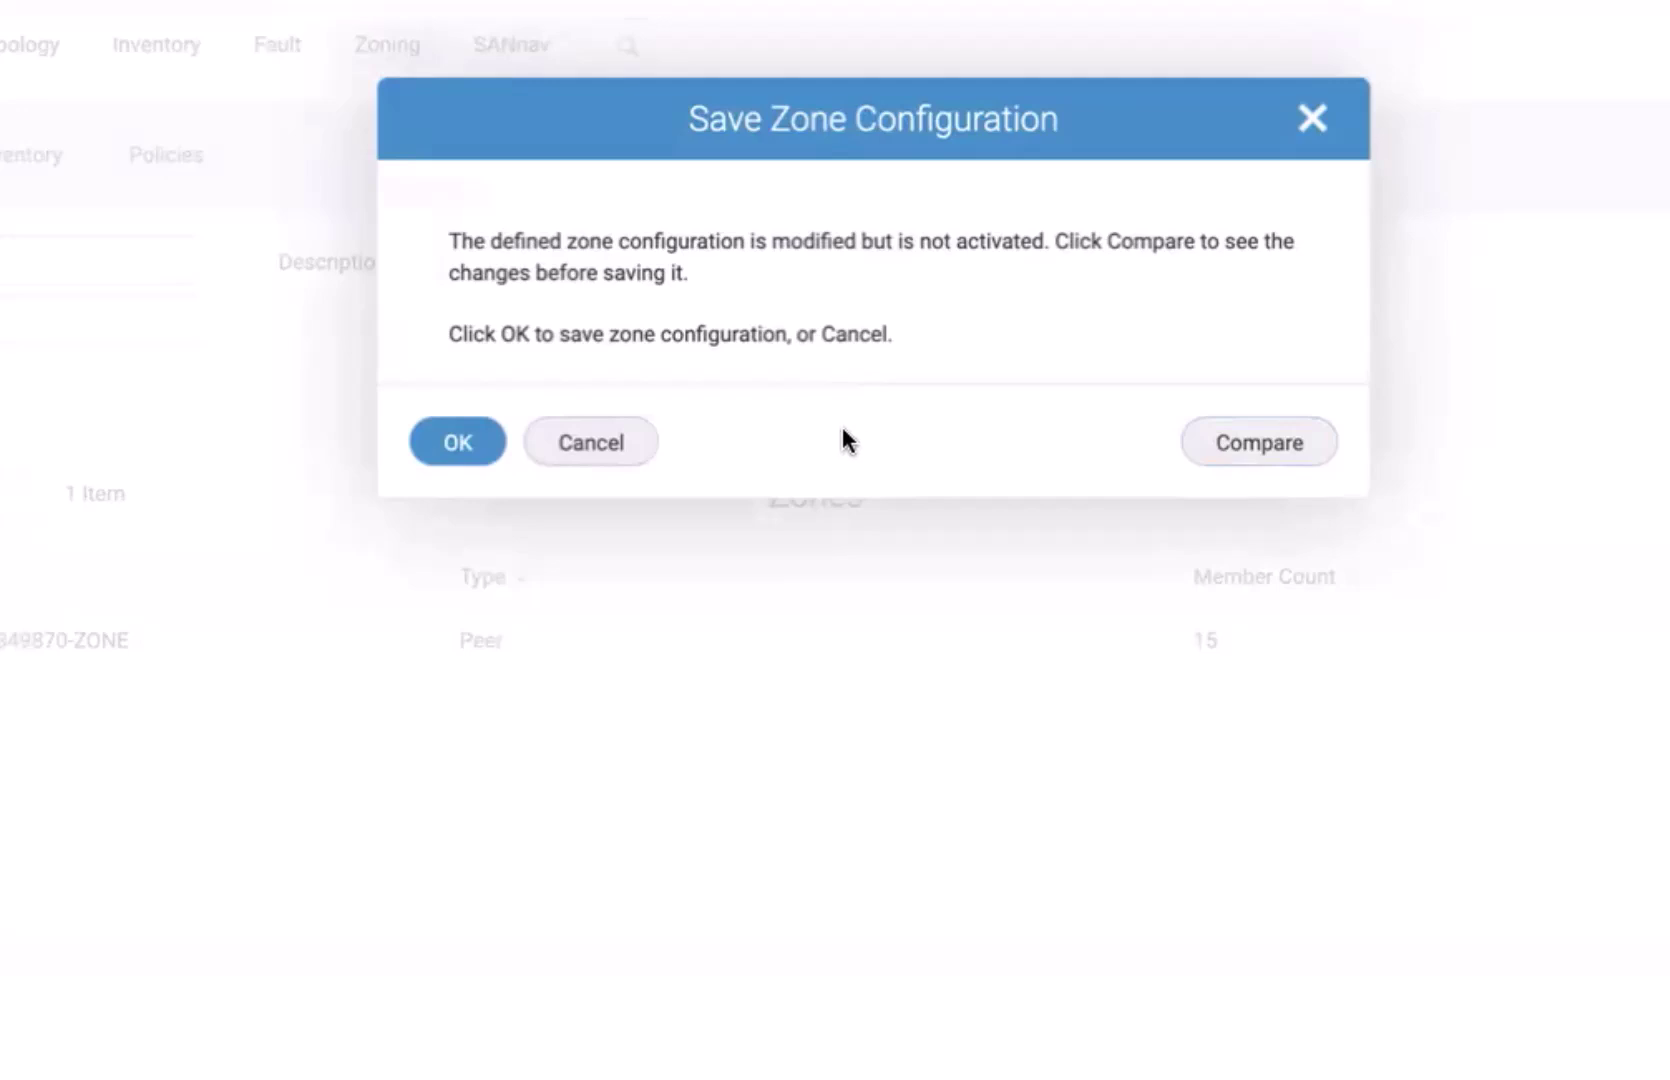
left_click(458, 448)
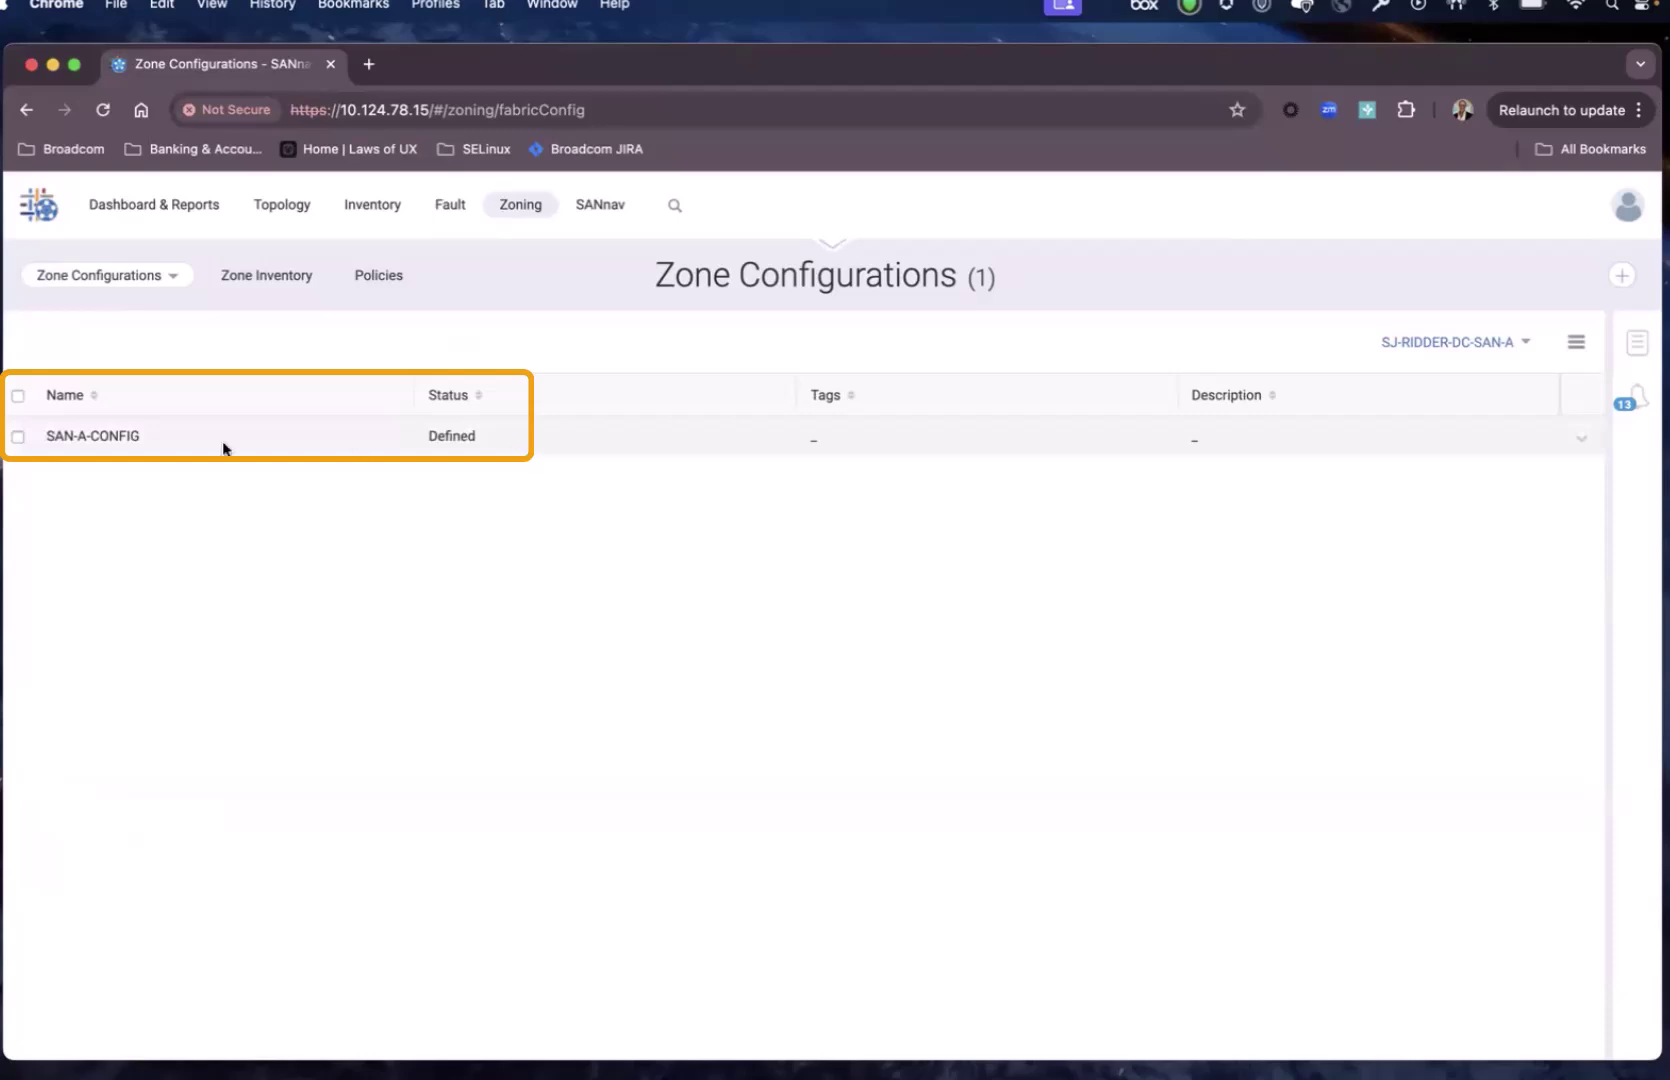
Open the zone configuration SAN-A-CONFIG and activate it in the fabric, going through the comparison and closing the final notice.
left_click(124, 436)
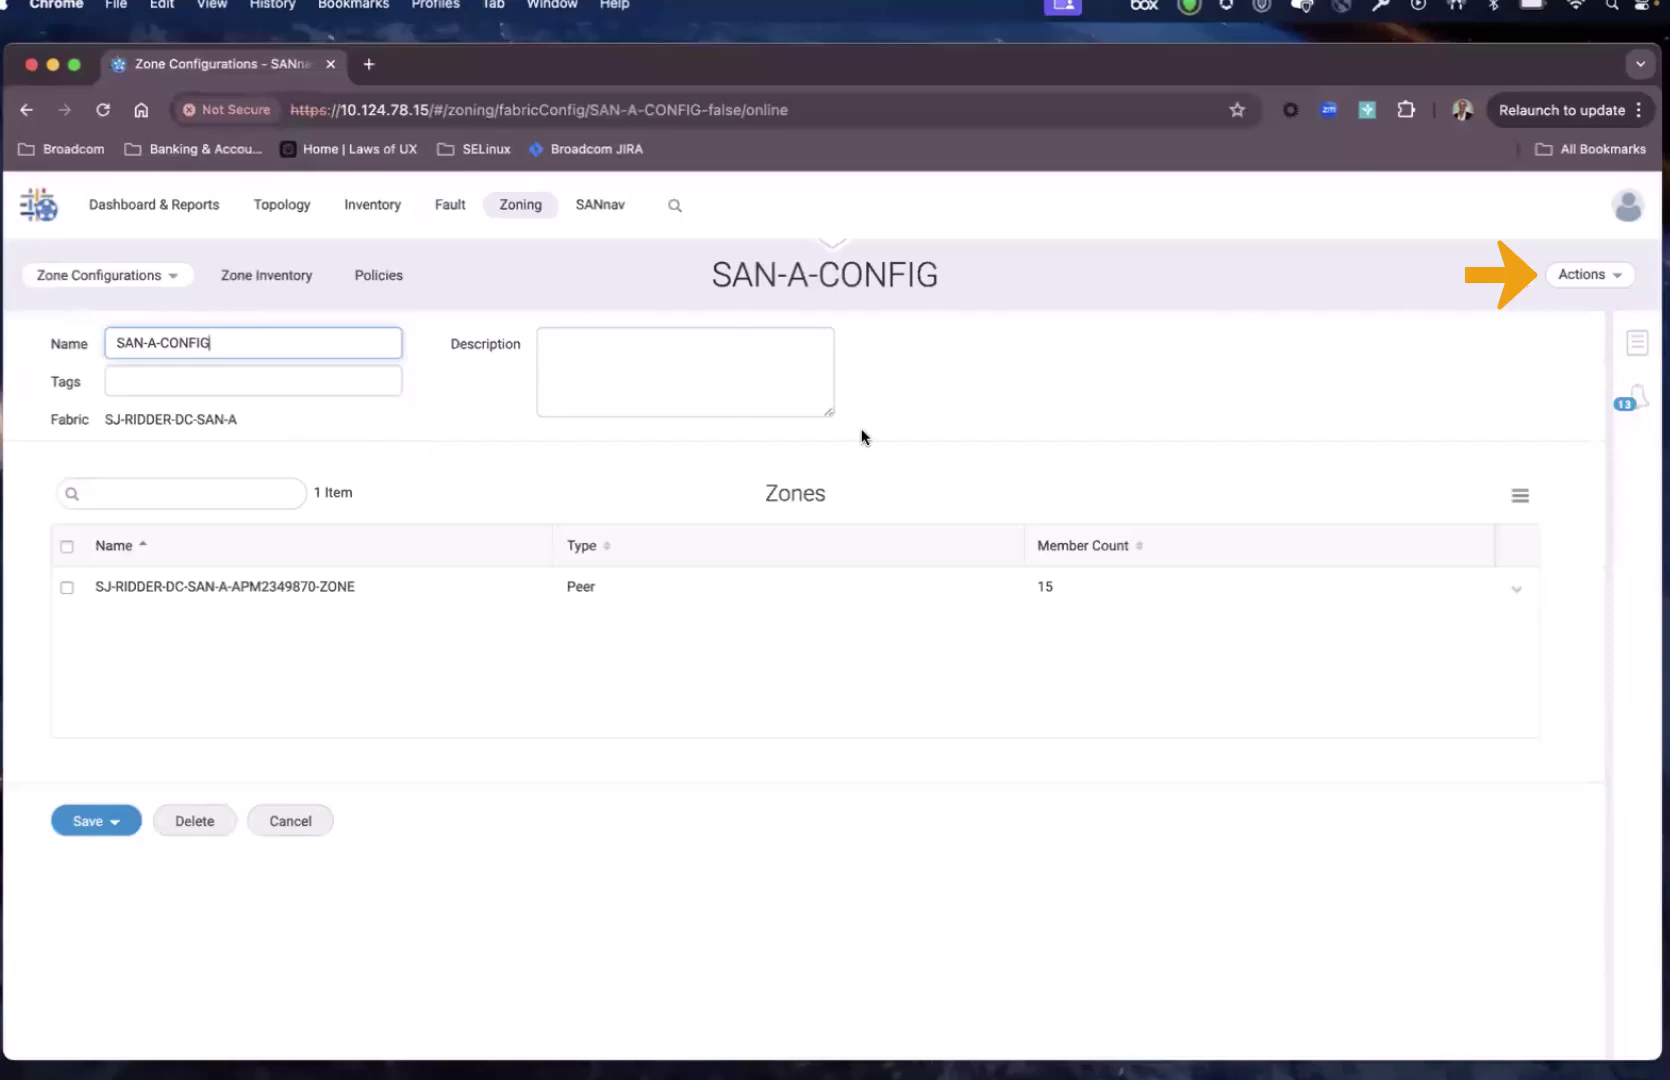
left_click(1574, 291)
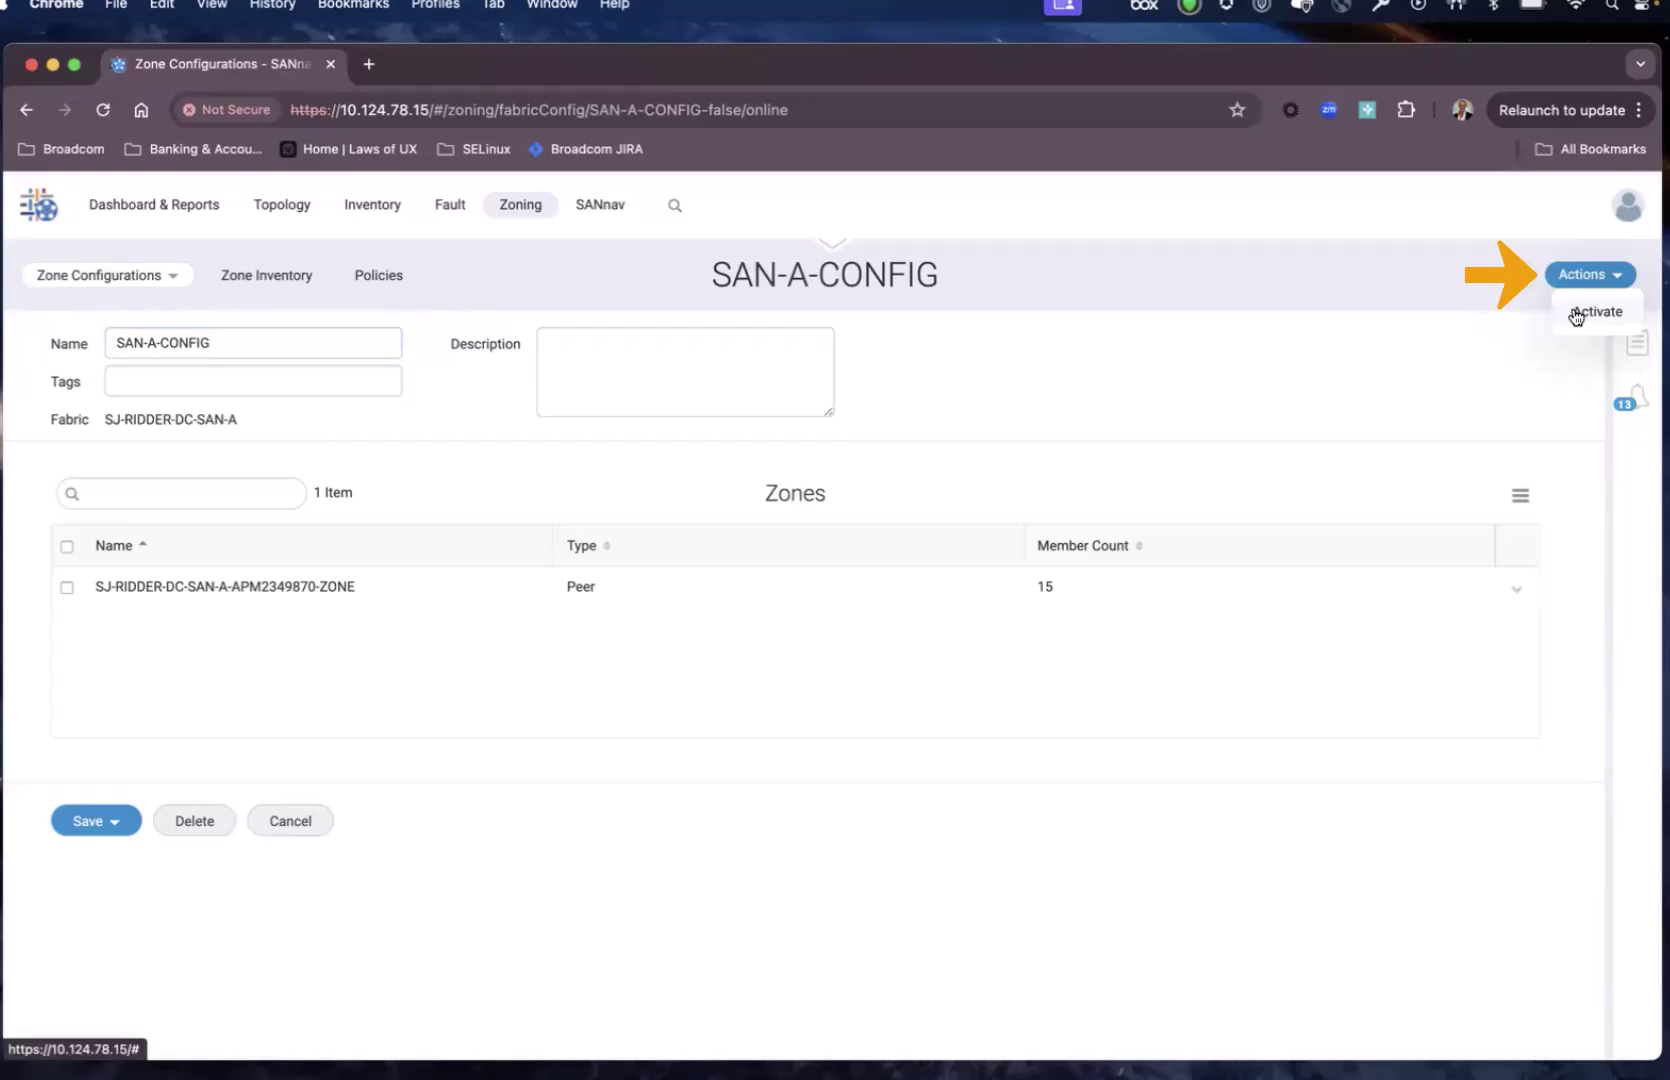
left_click(1576, 314)
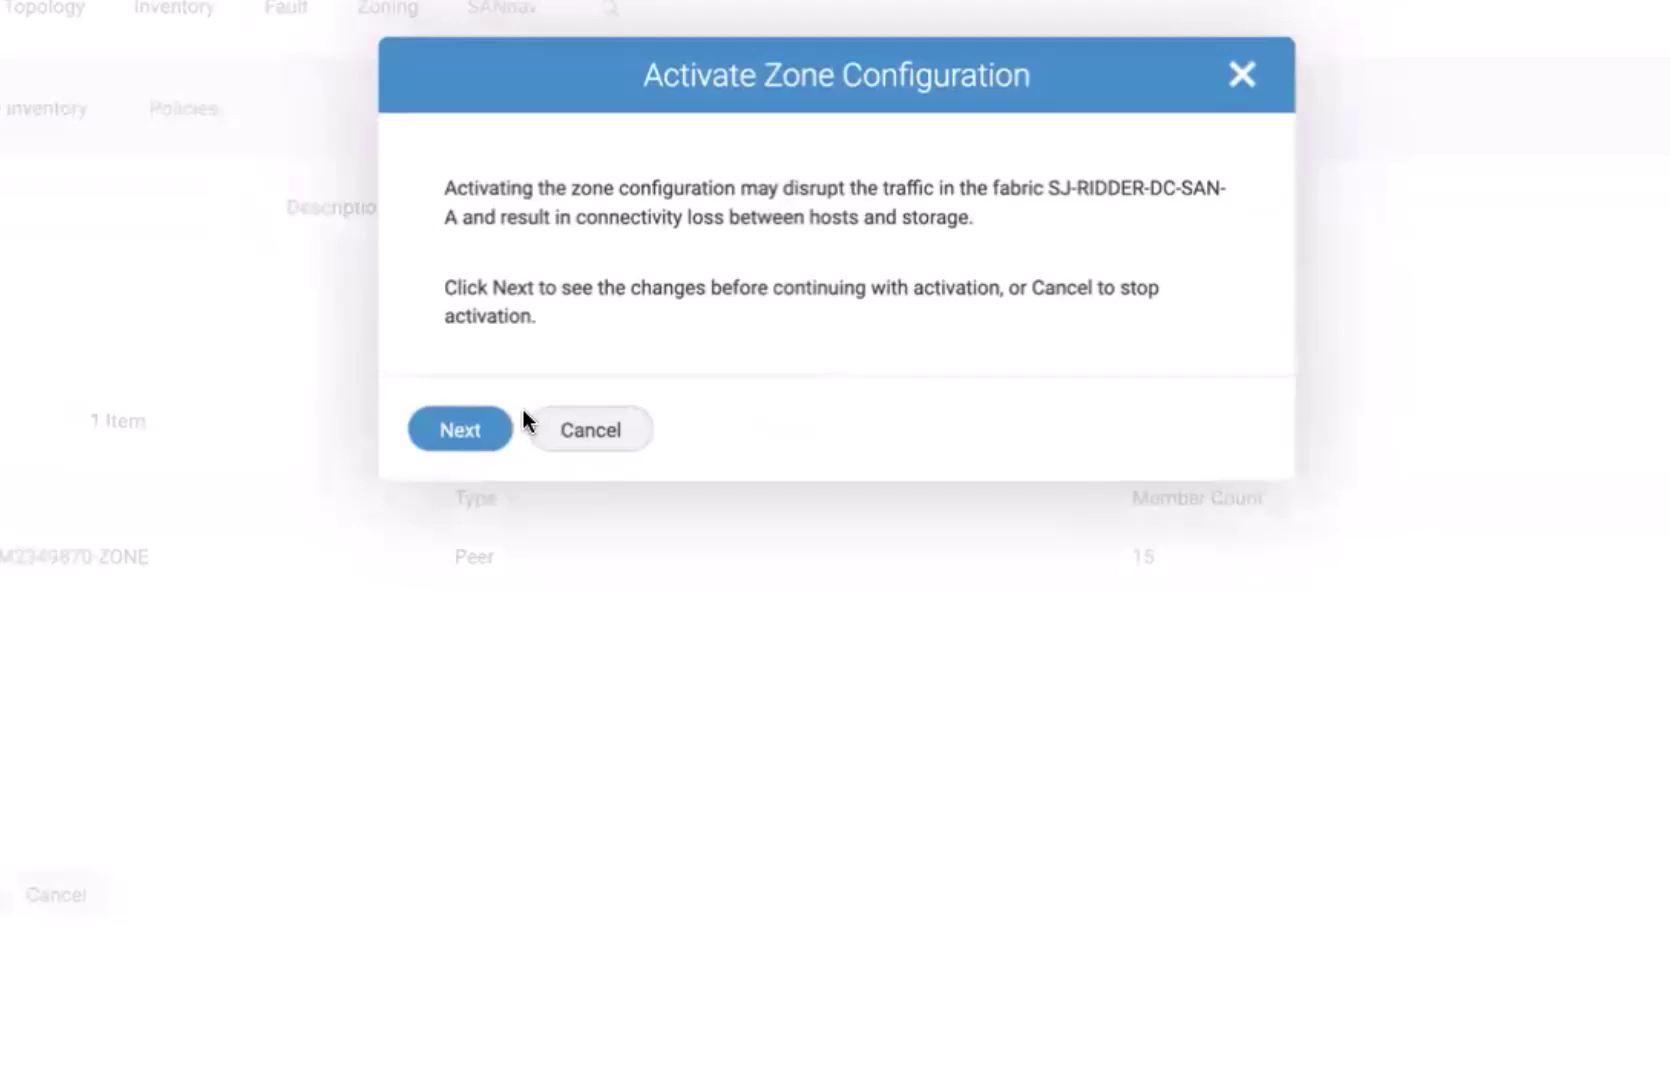
left_click(467, 432)
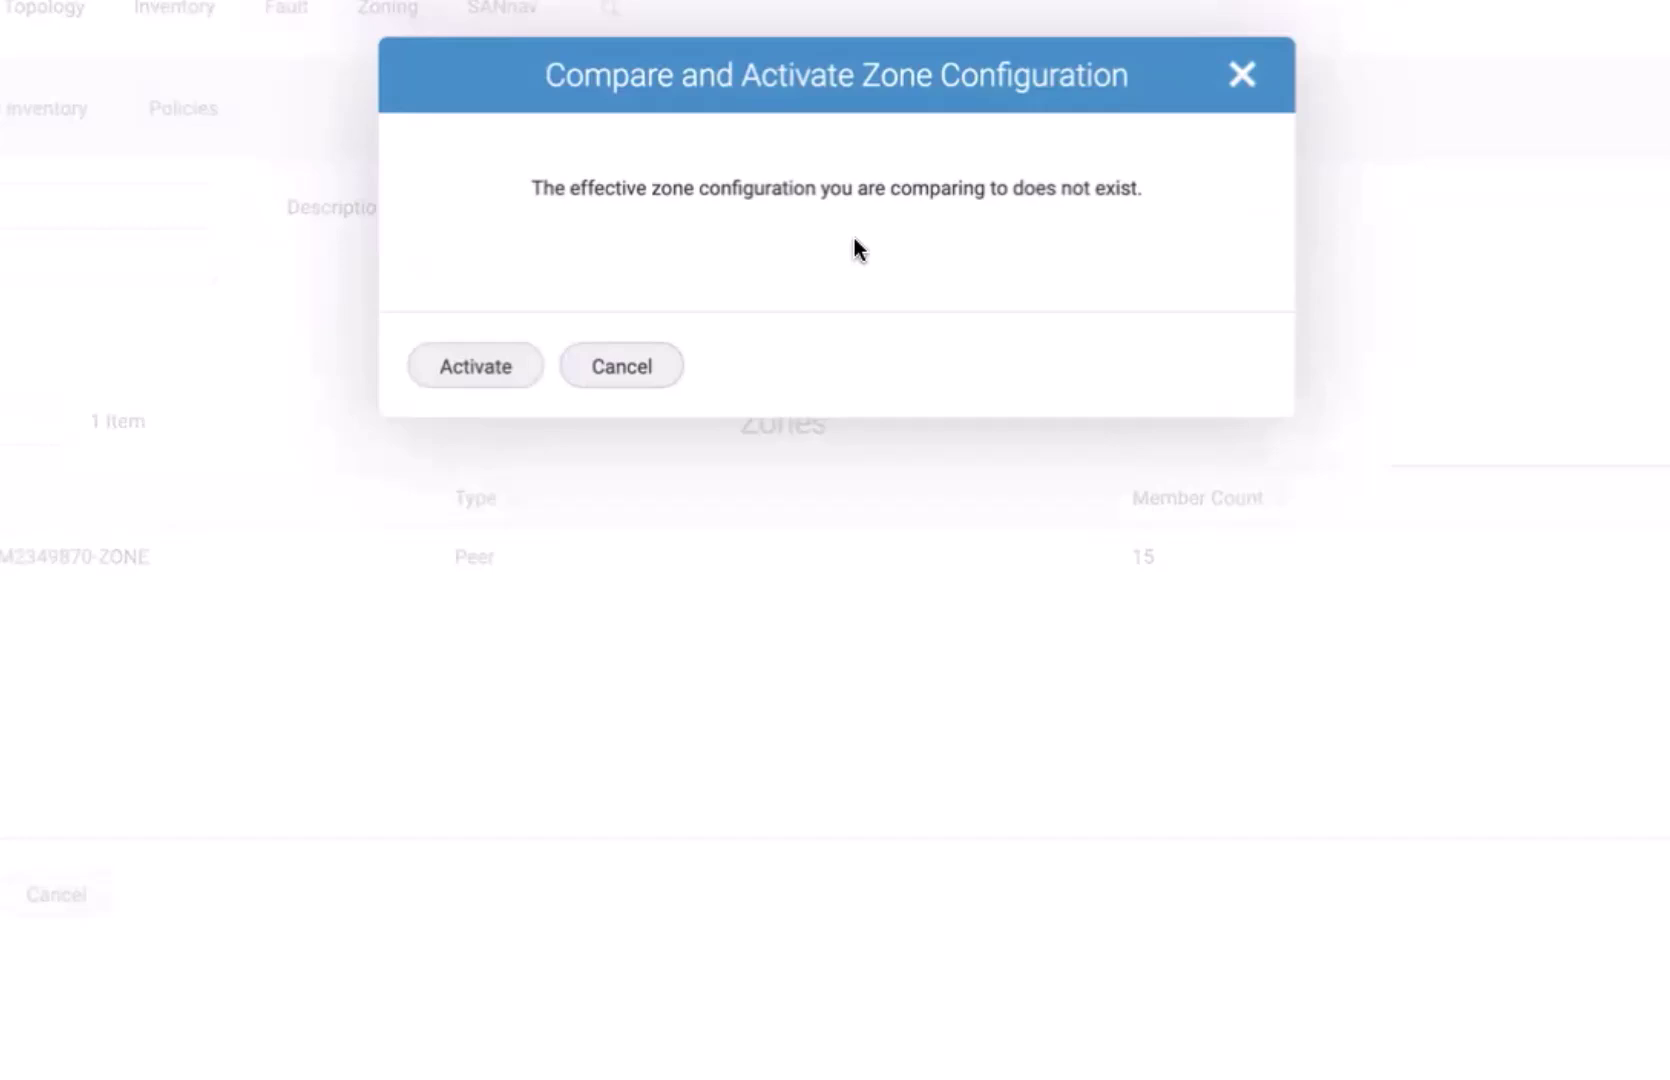
left_click(486, 368)
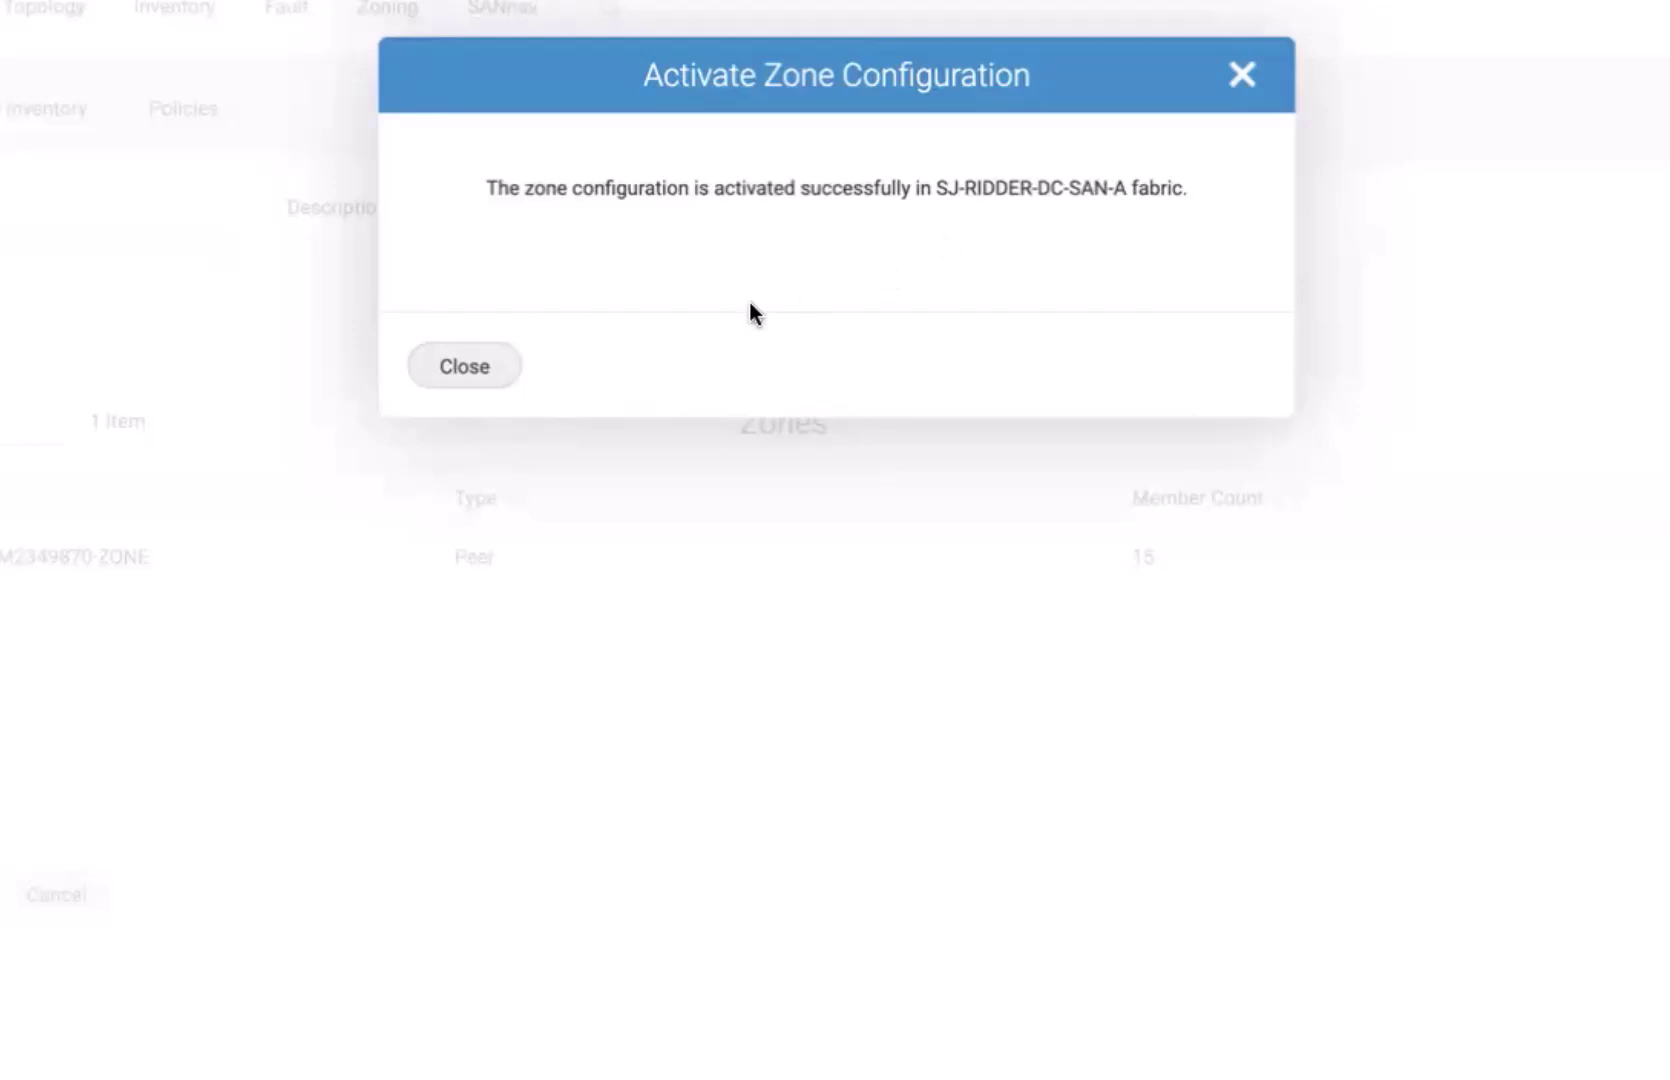
left_click(487, 368)
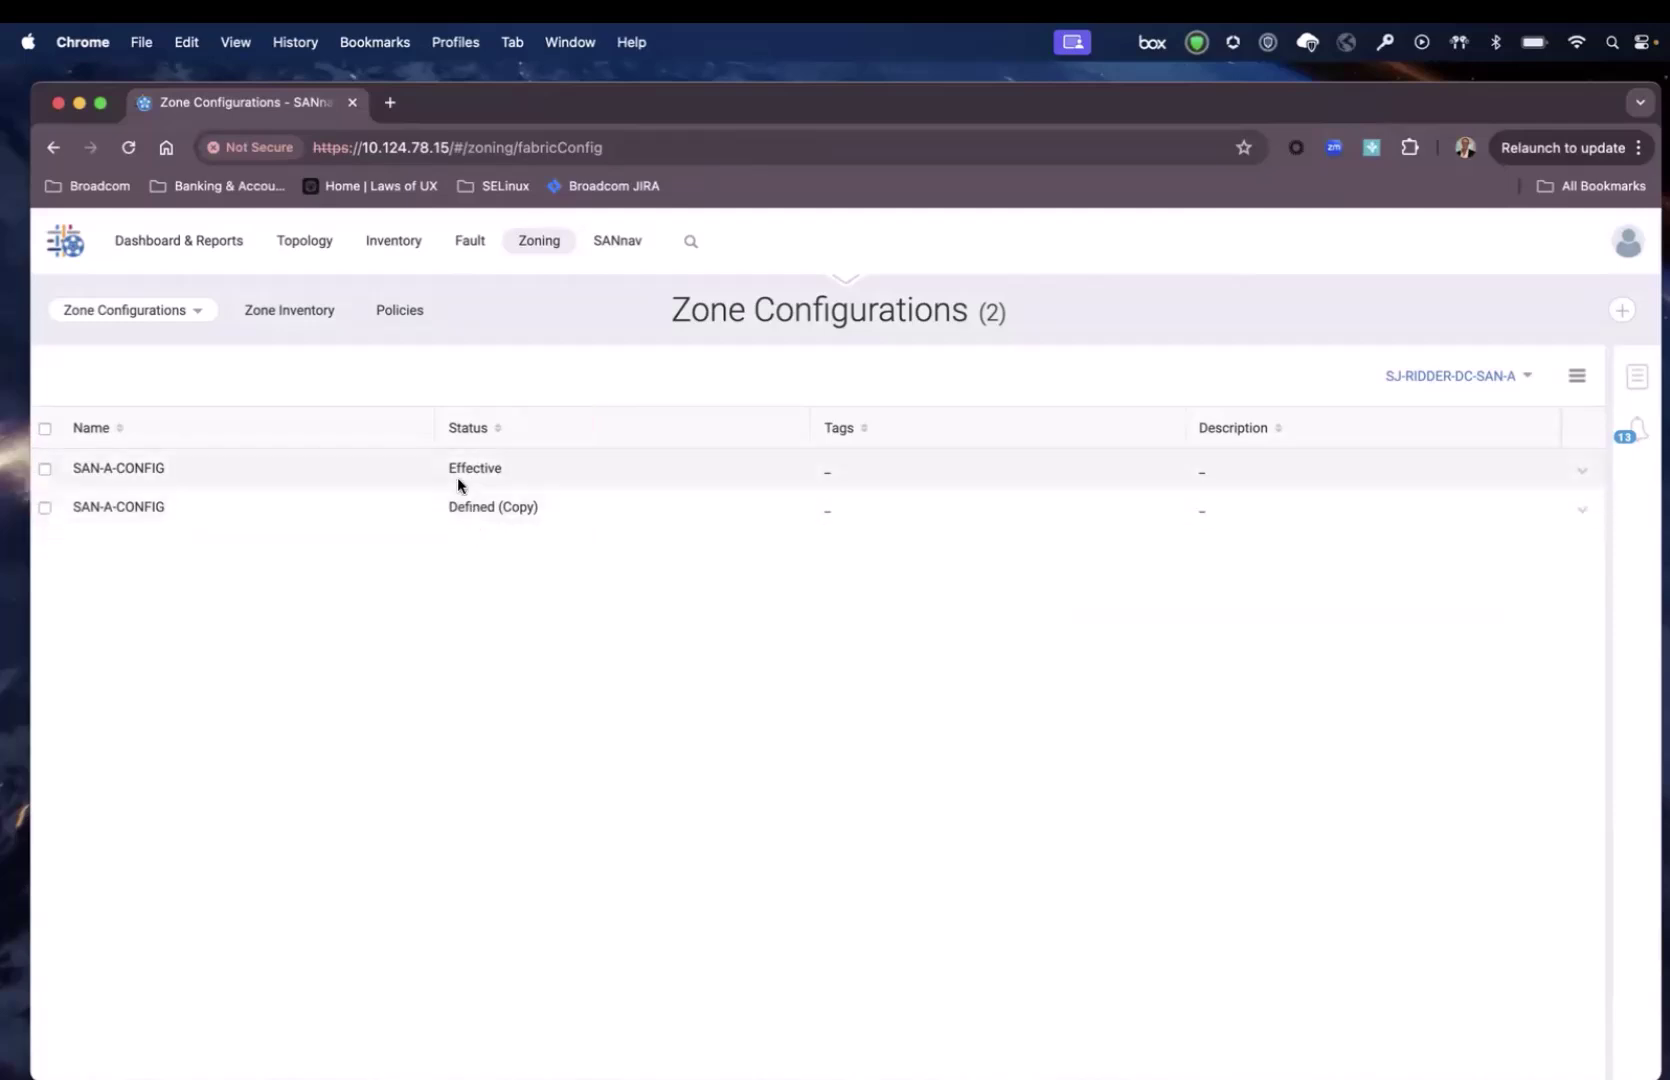
Clear the fabric context from the topology and display the zone SJ-RIDDER-DC-SAN-A-APM2349870-ZONE of fabric SJ-RIDDER-DC-SAN-A instead.
left_click(318, 242)
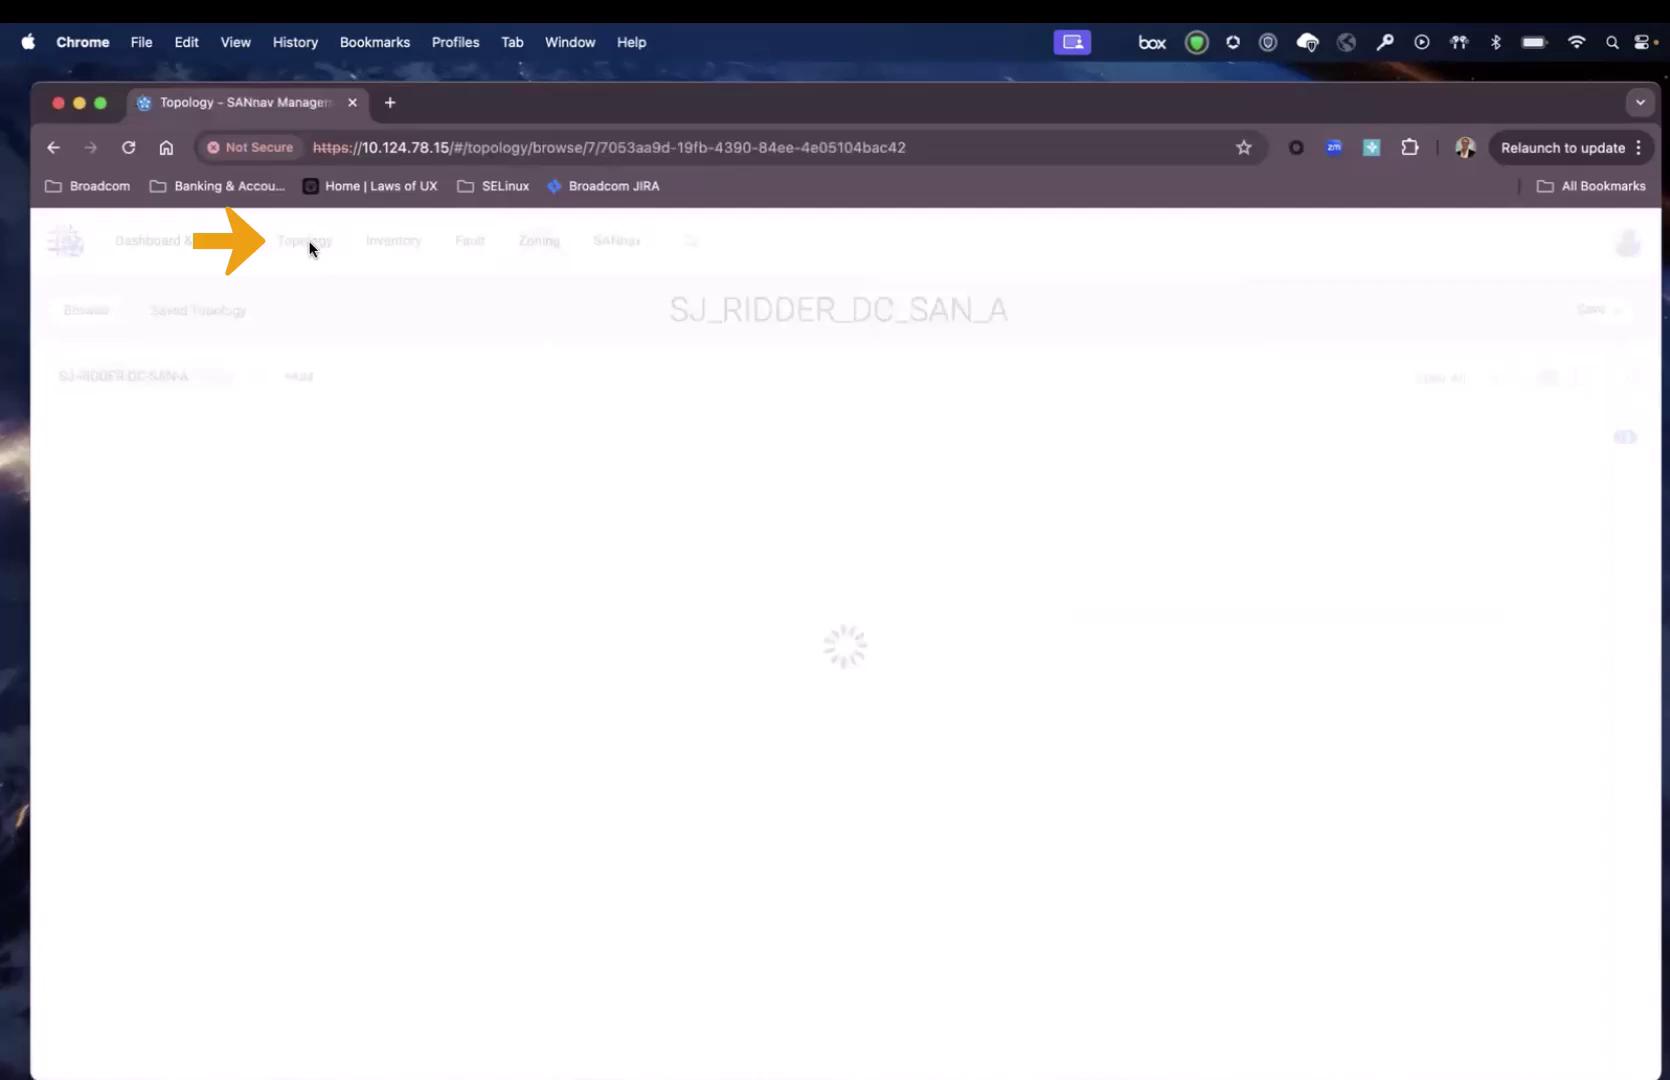
left_click(255, 380)
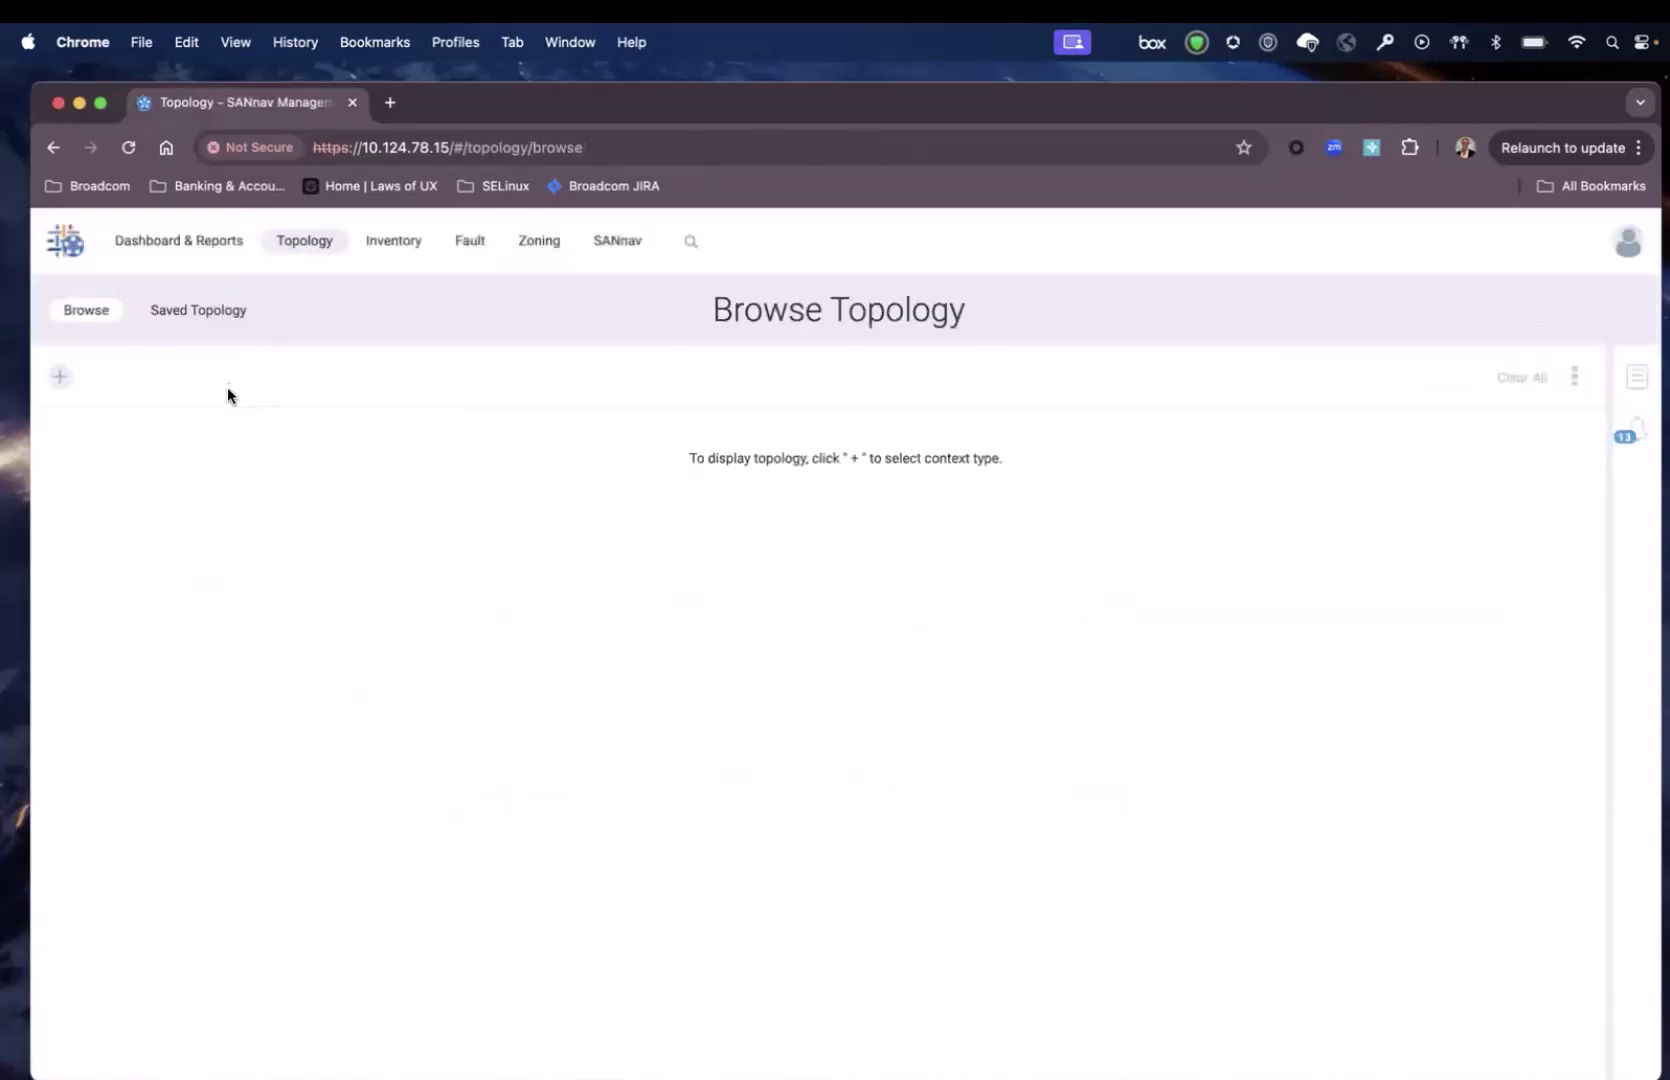
left_click(57, 377)
left_click(662, 648)
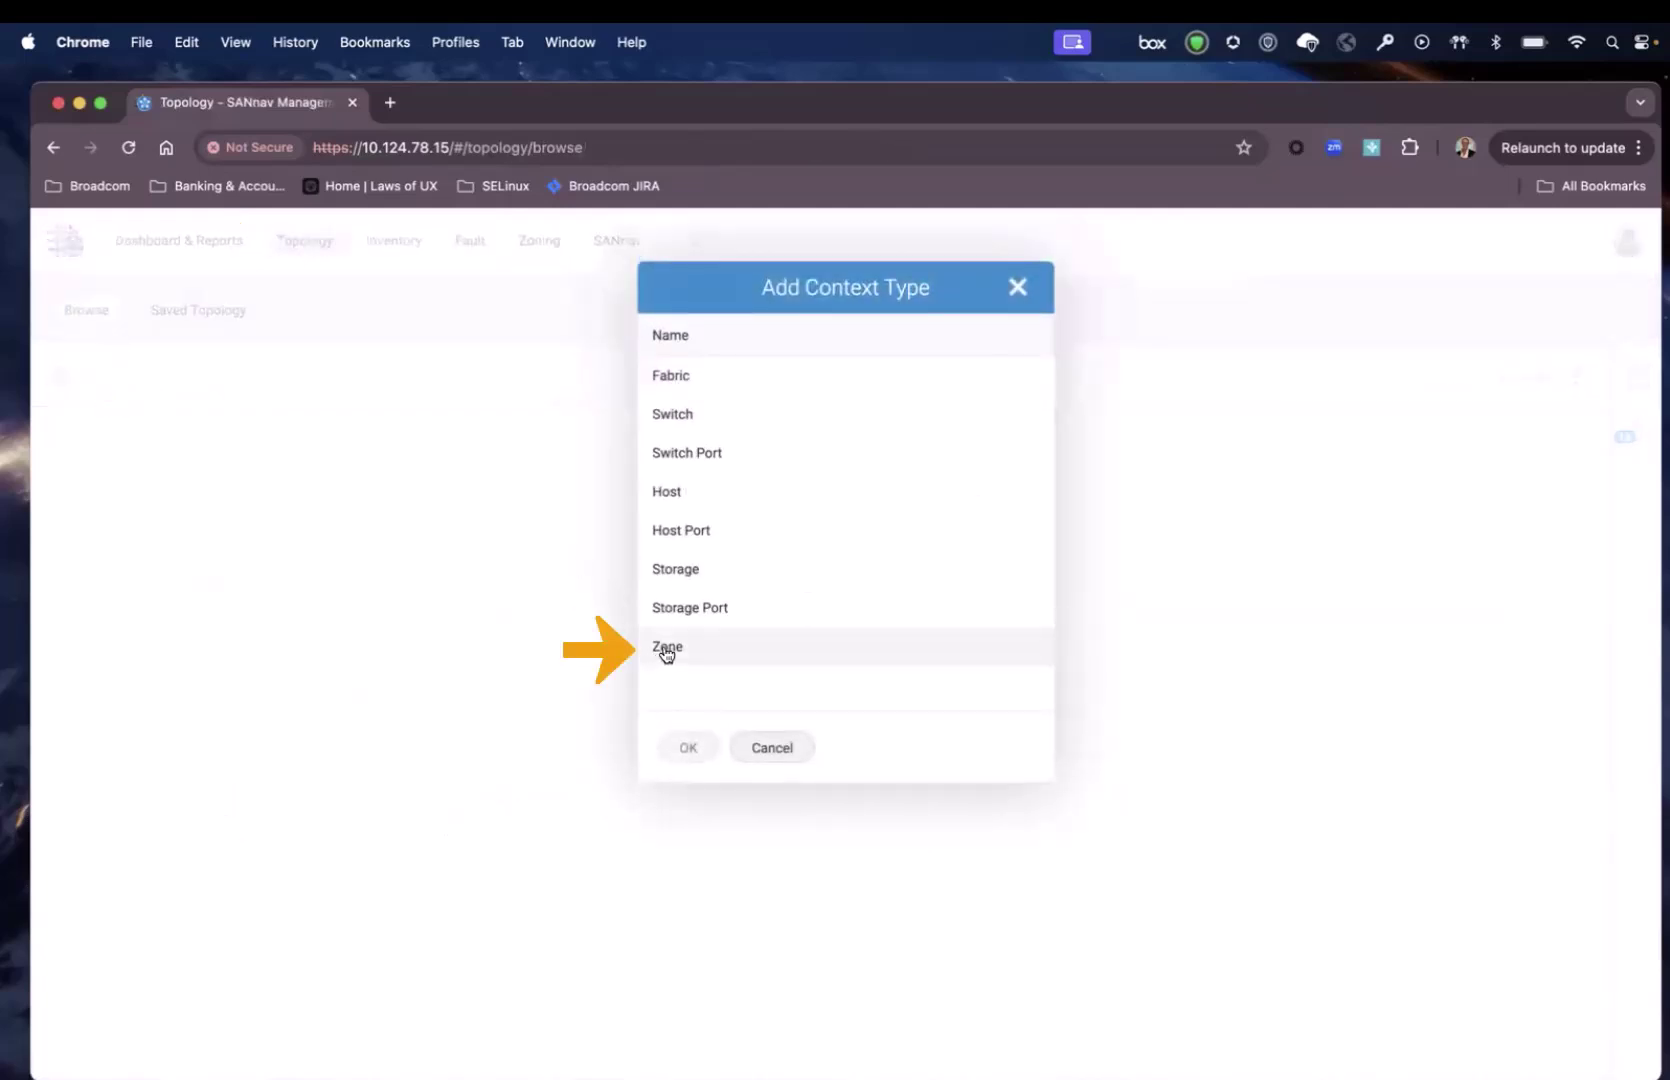
left_click(690, 748)
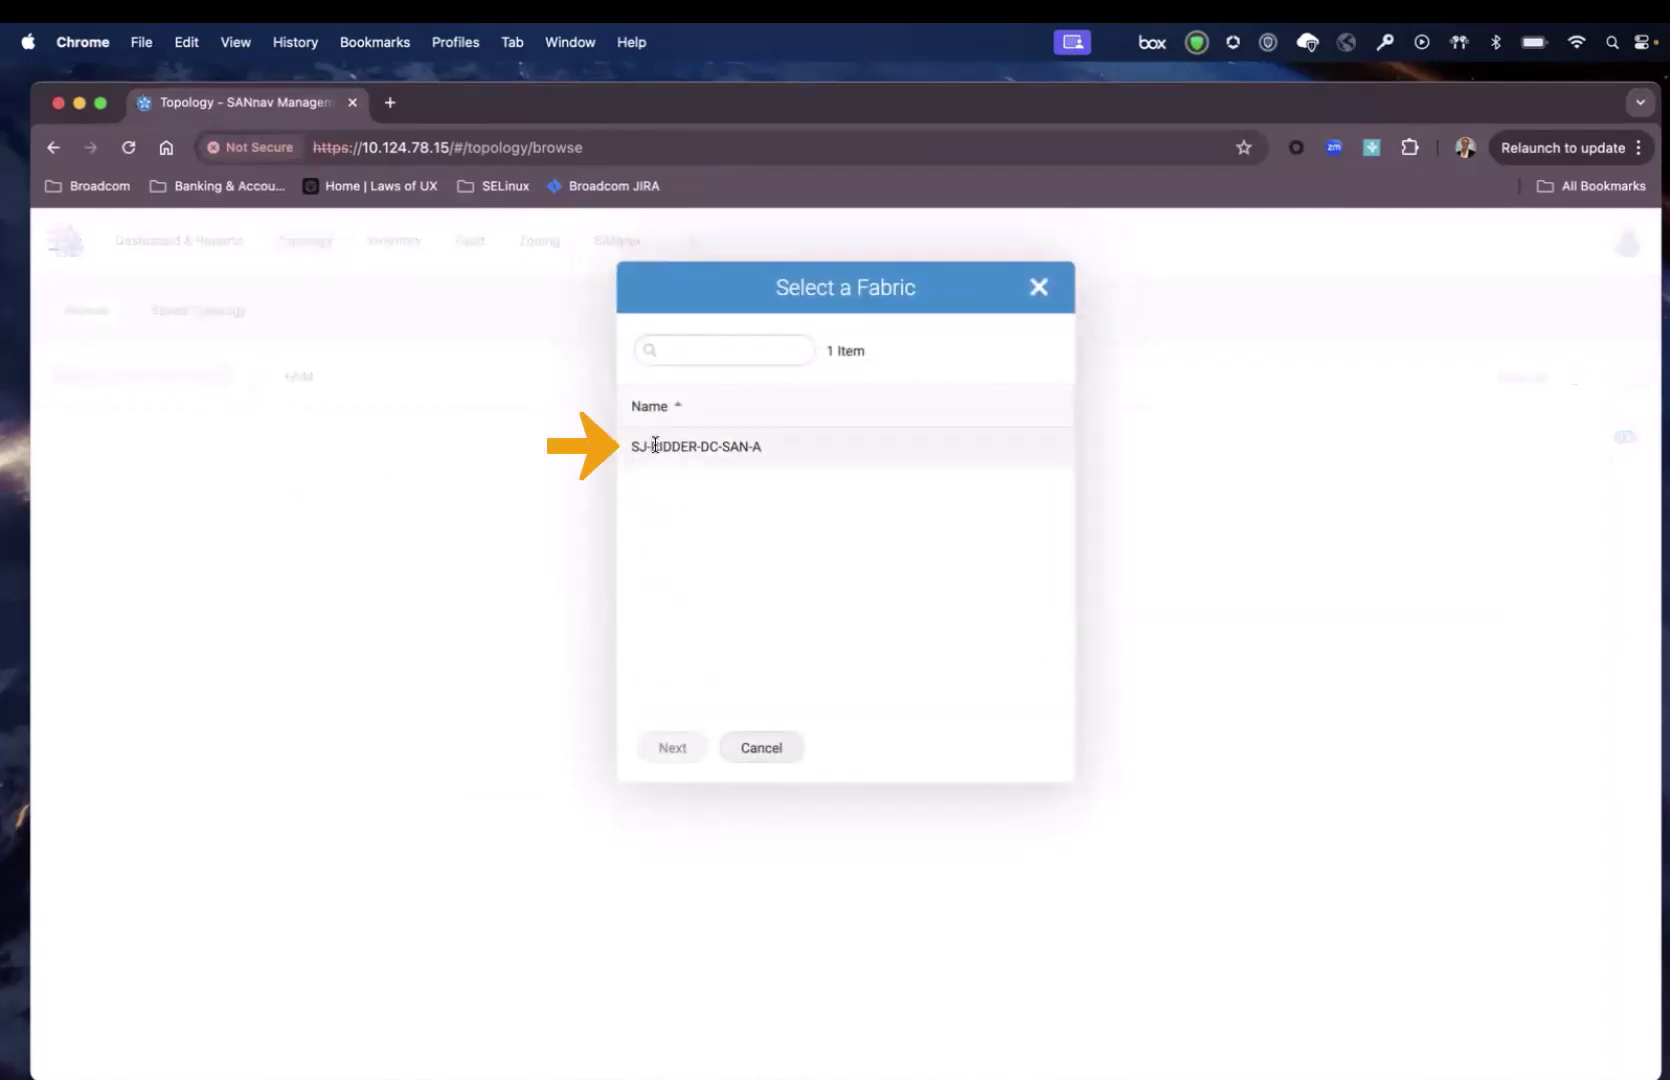
left_click(652, 446)
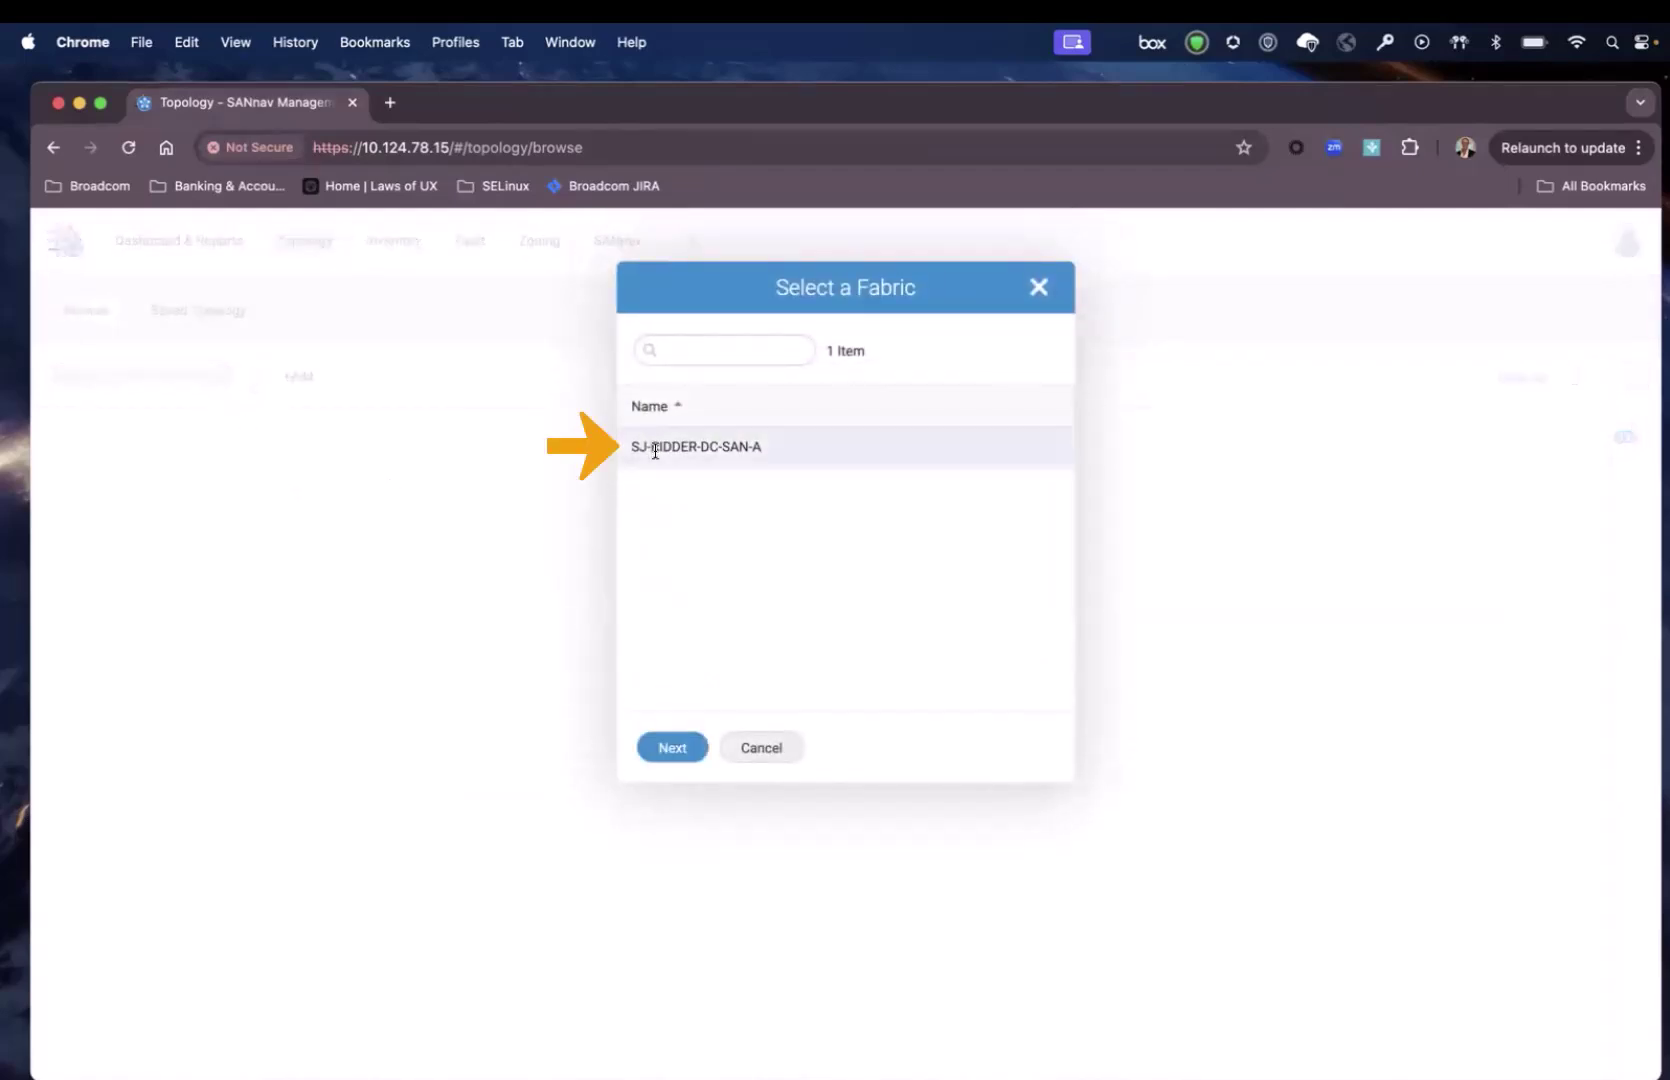
left_click(673, 750)
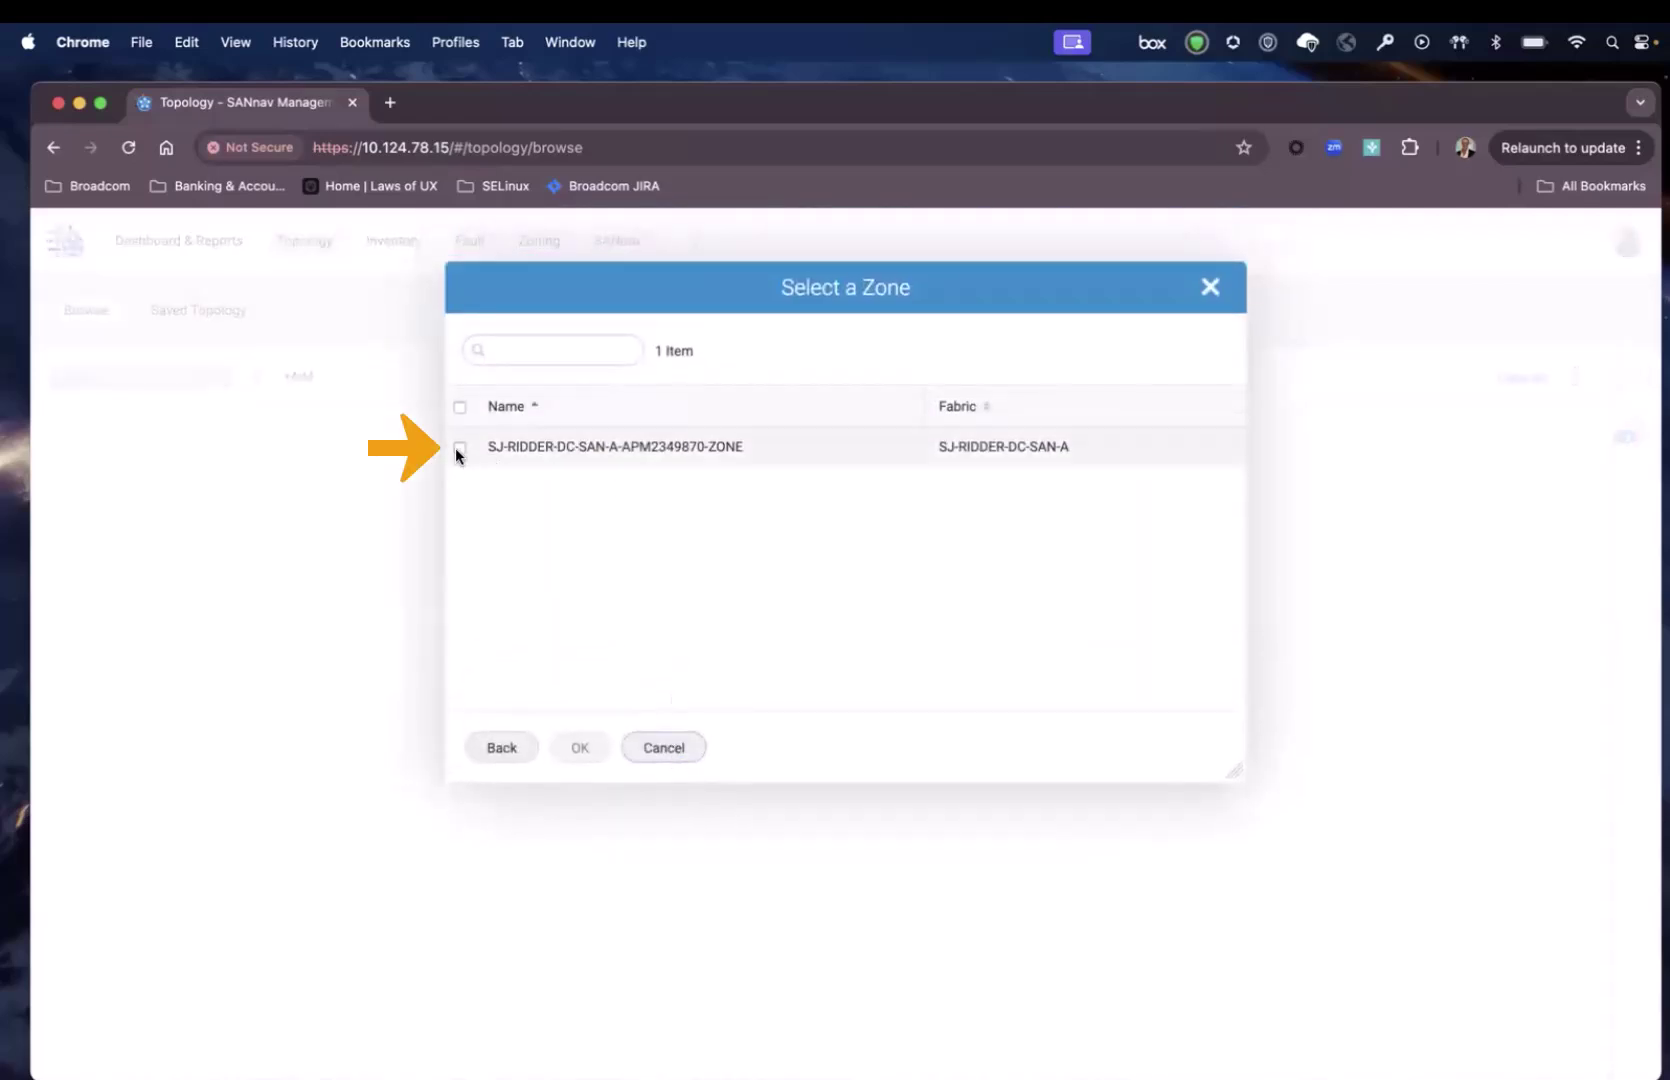
left_click(457, 446)
left_click(580, 748)
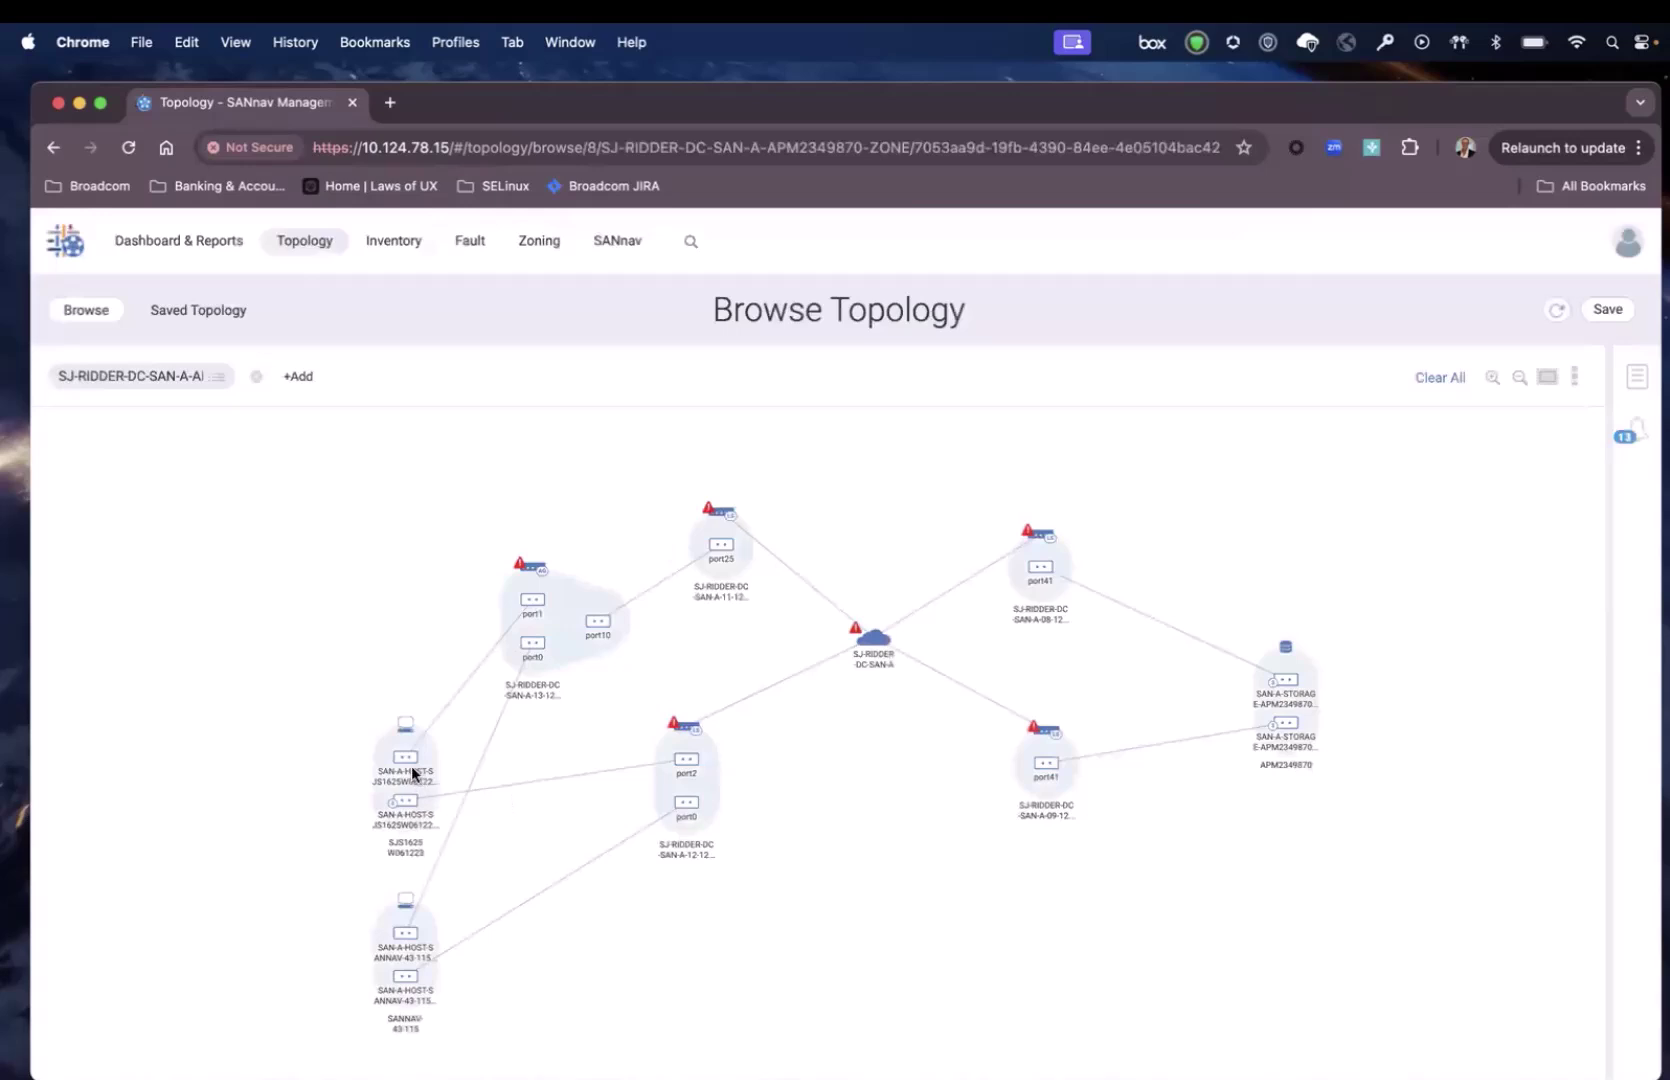
Move the two host groups outward in the zone topology and examine the paths from the hosts through the switches to the storage.
left_click_drag(407, 728, 333, 570)
left_click_drag(401, 908, 305, 808)
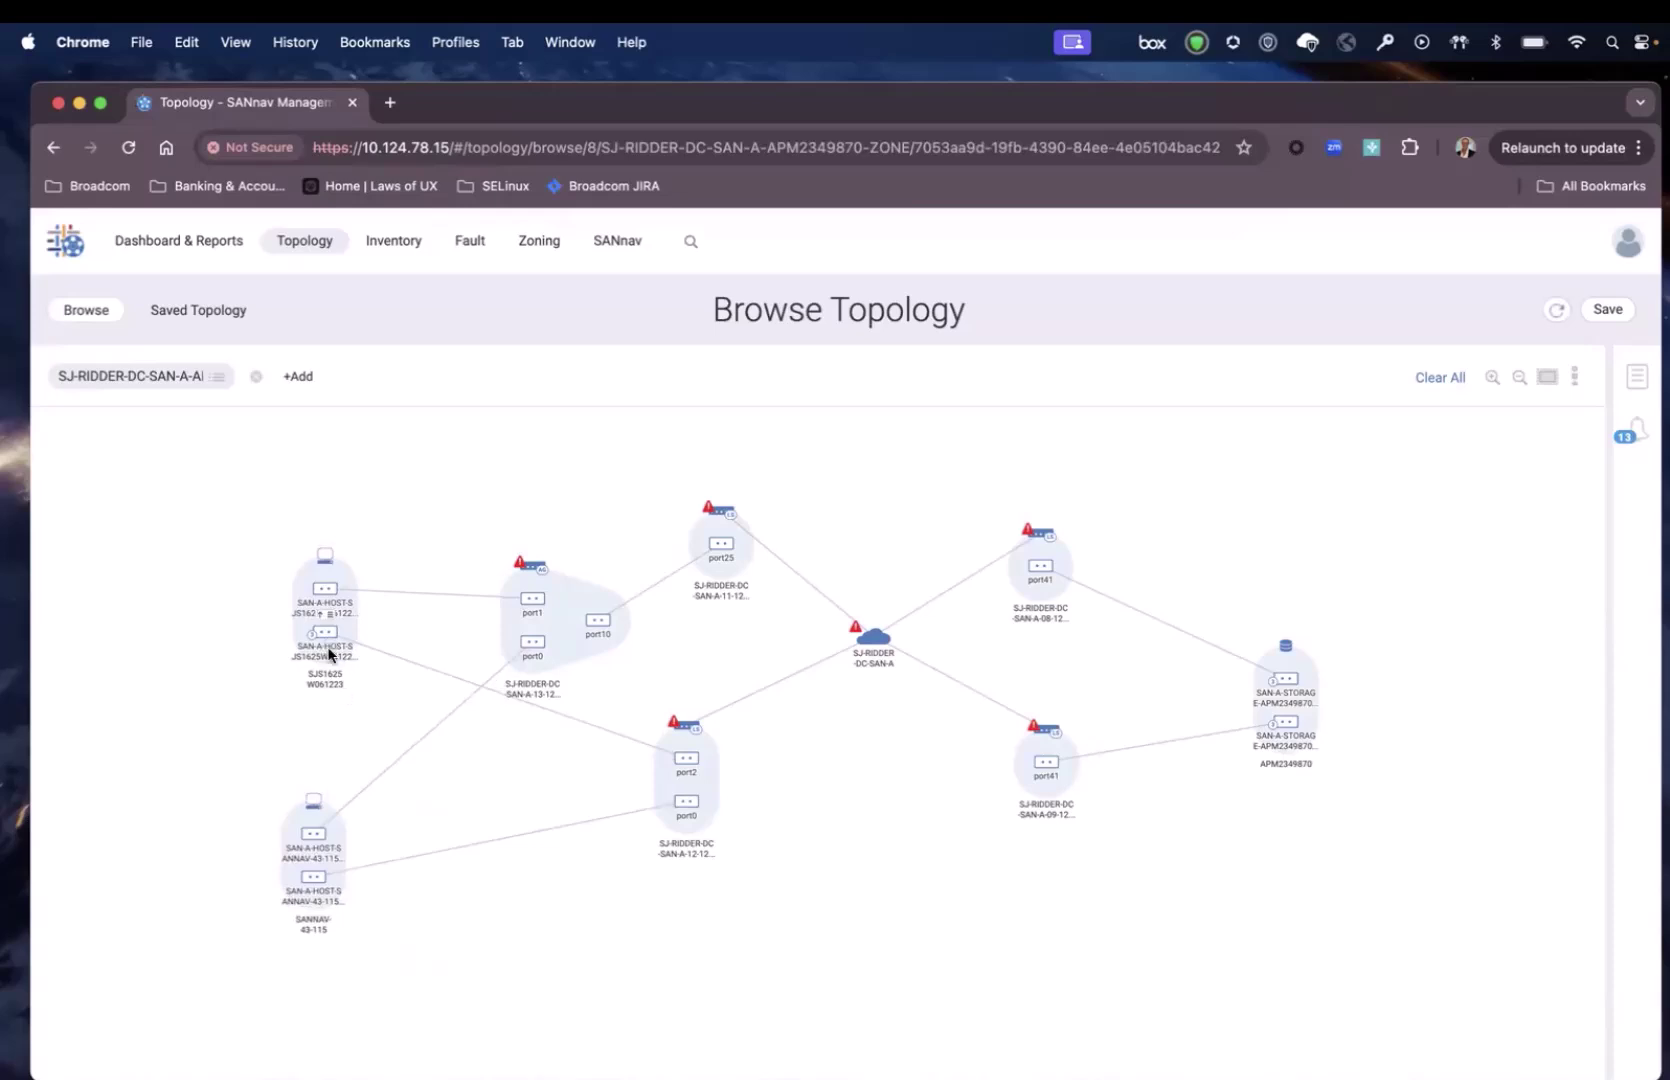
scroll(326, 710, "up", 3)
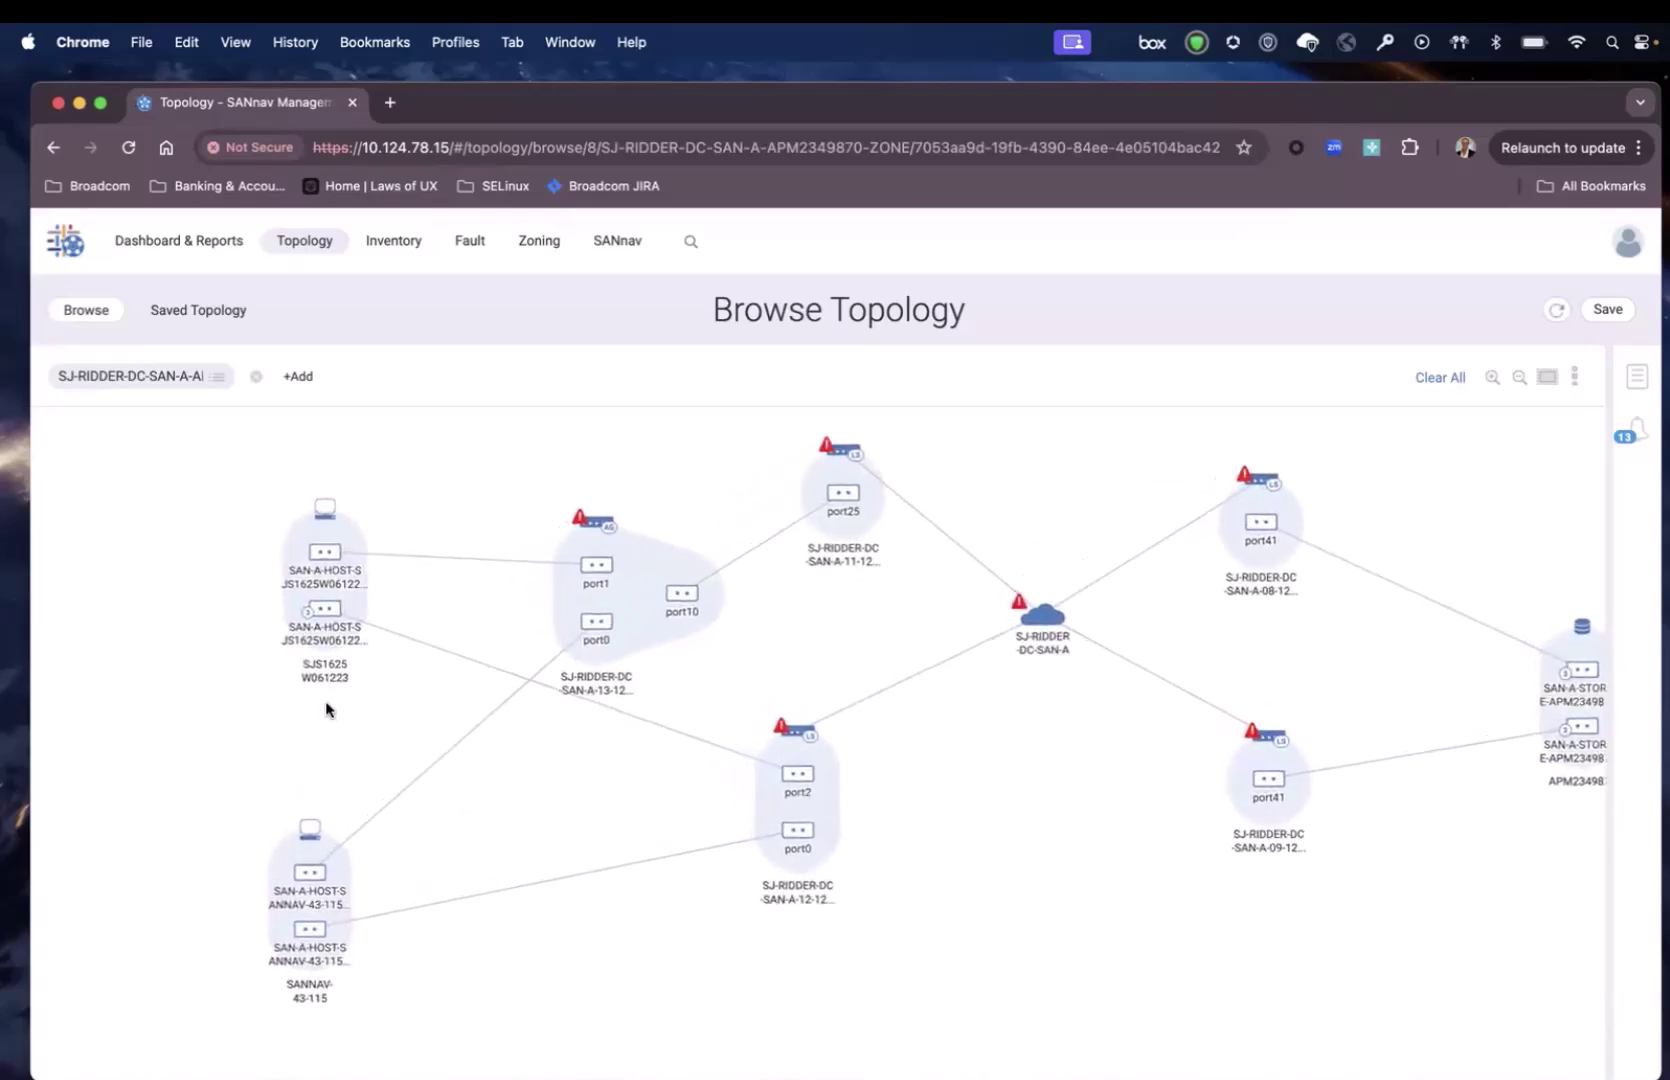
scroll(330, 720, "up", 2)
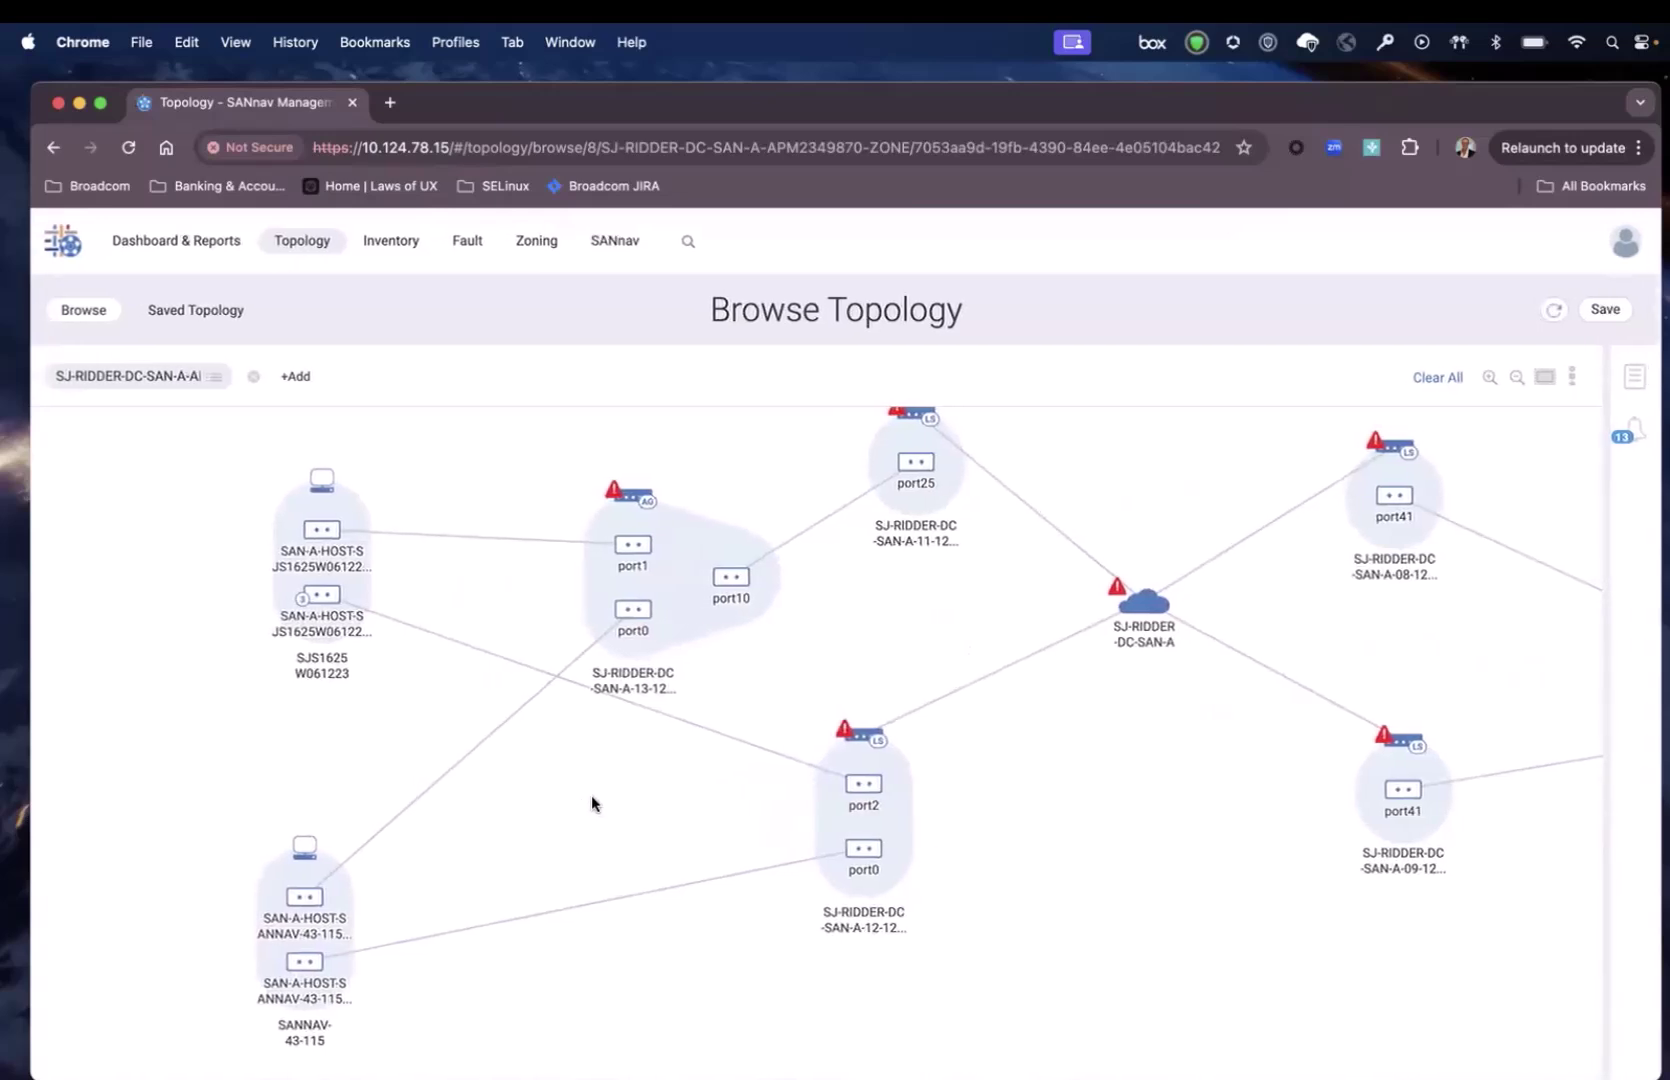
scroll(965, 835, "right", 1)
scroll(975, 830, "left", 1)
left_click_drag(977, 835, 595, 845)
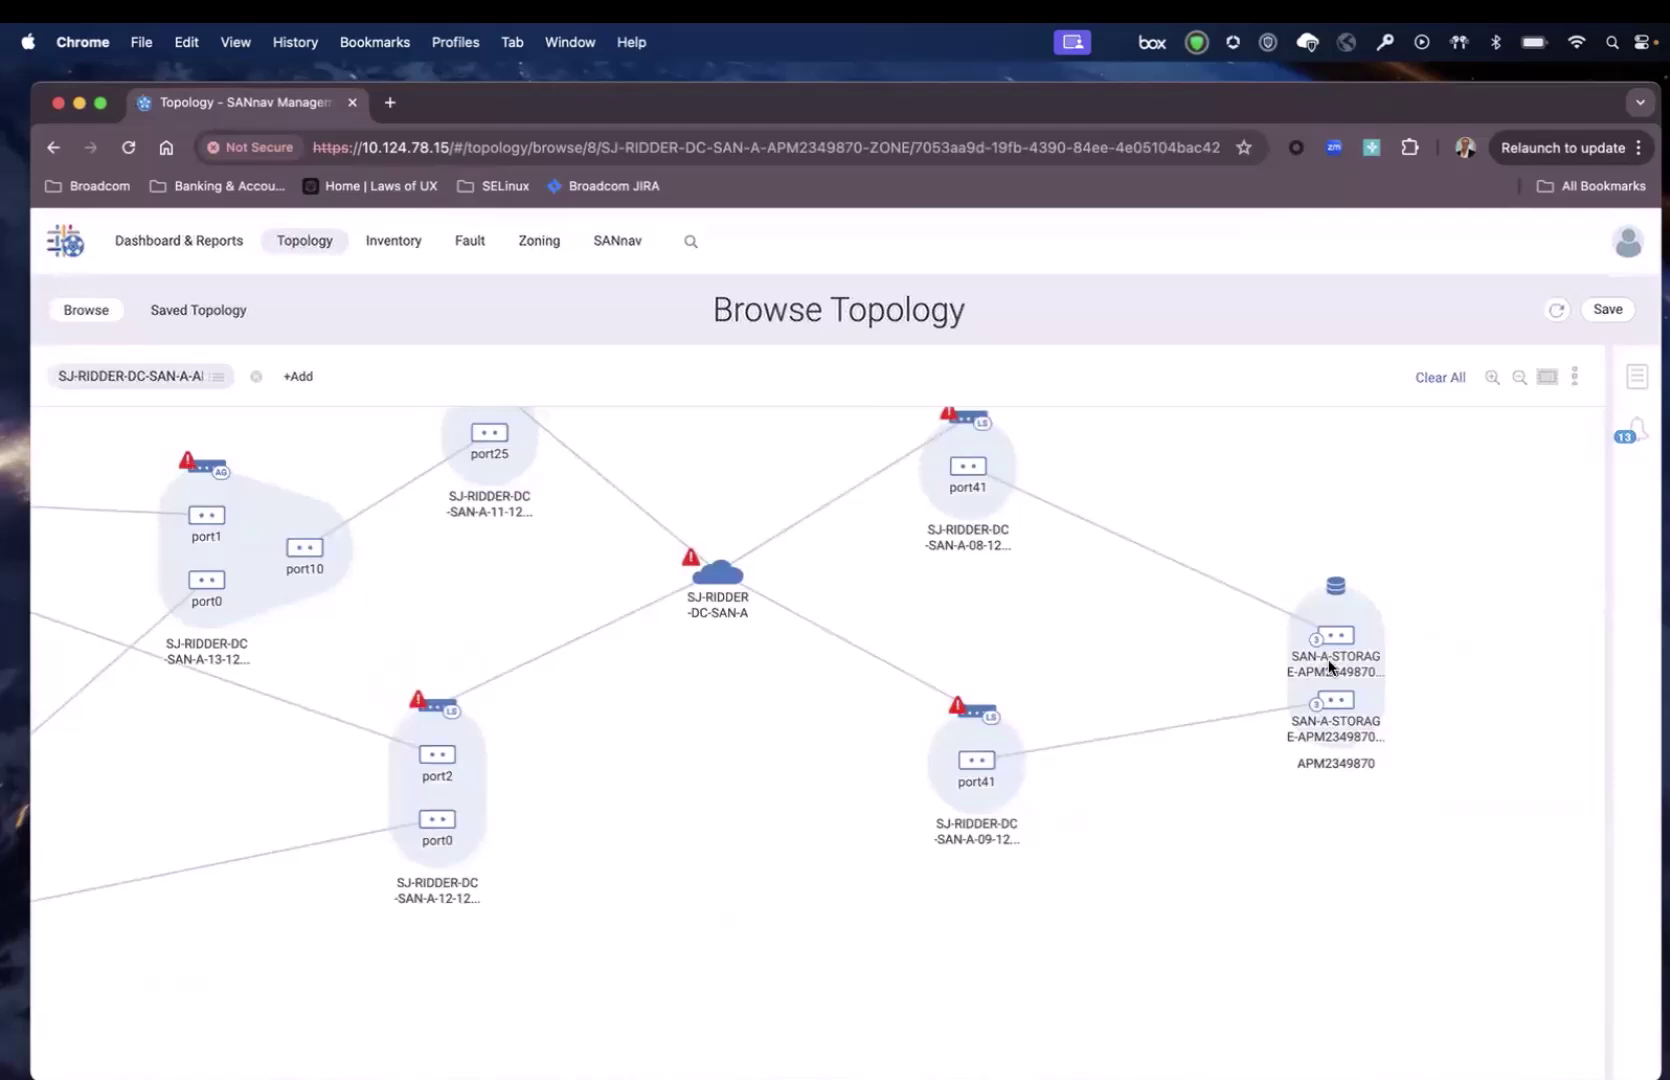
left_click_drag(1118, 641, 1339, 705)
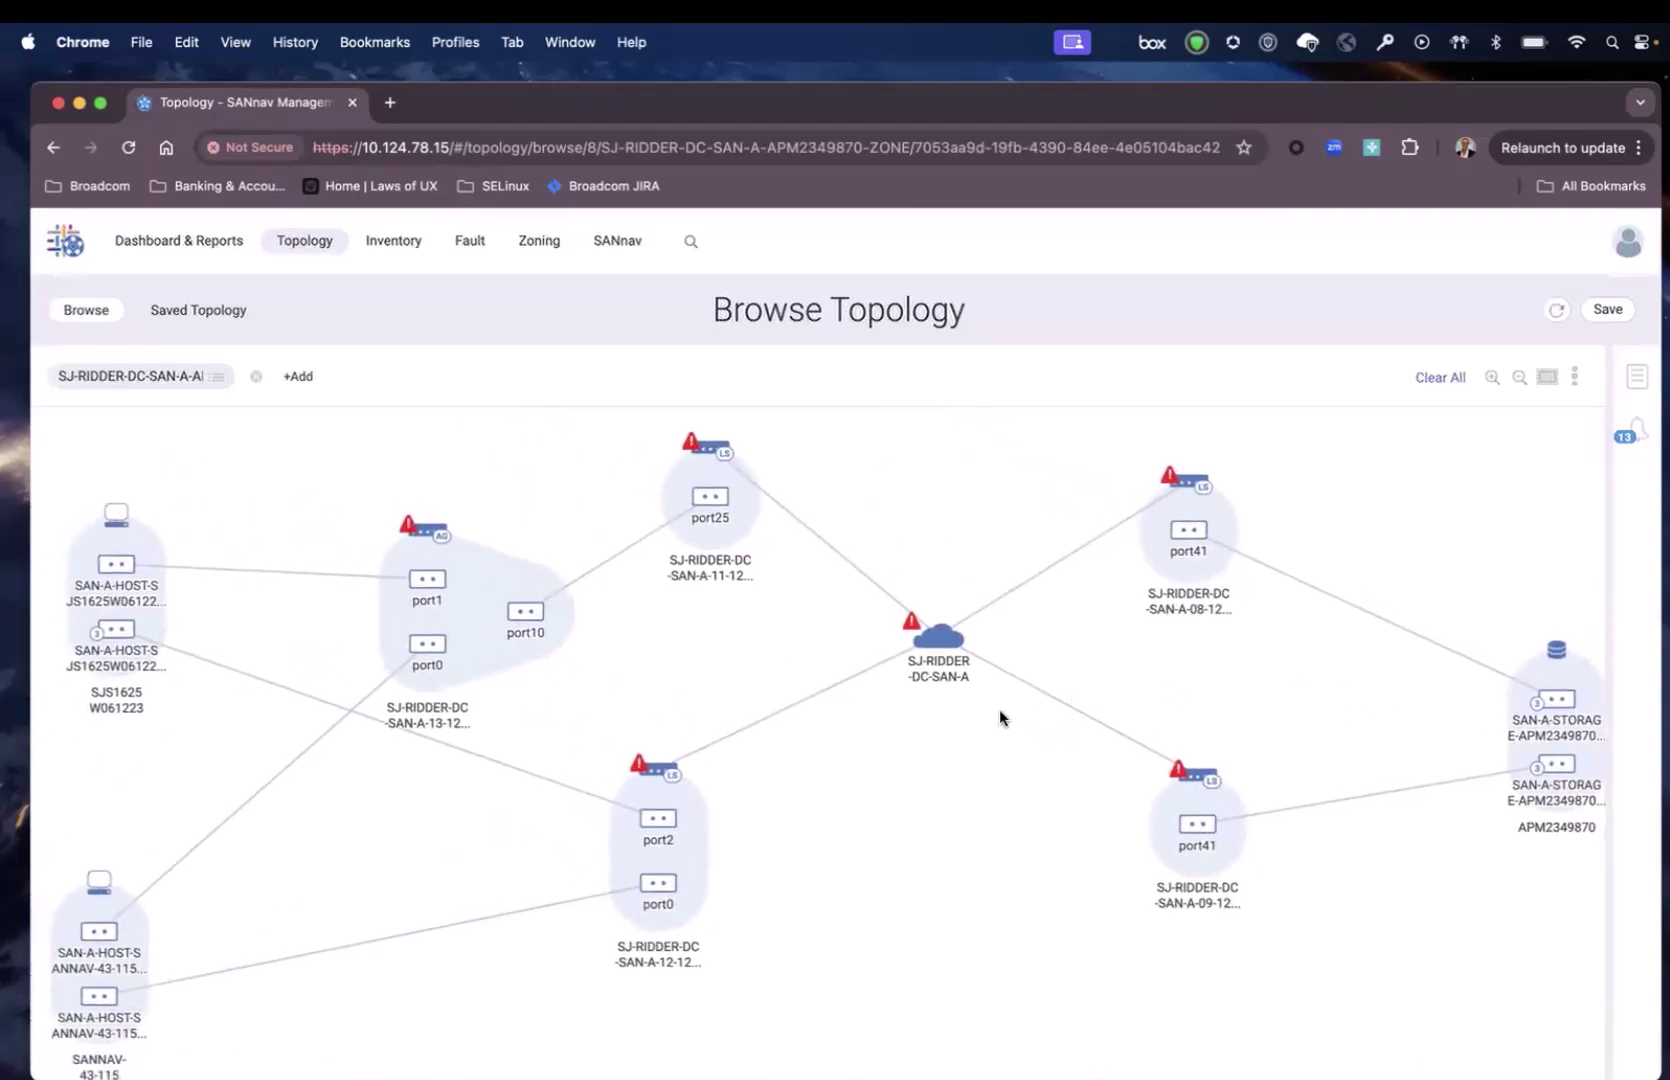